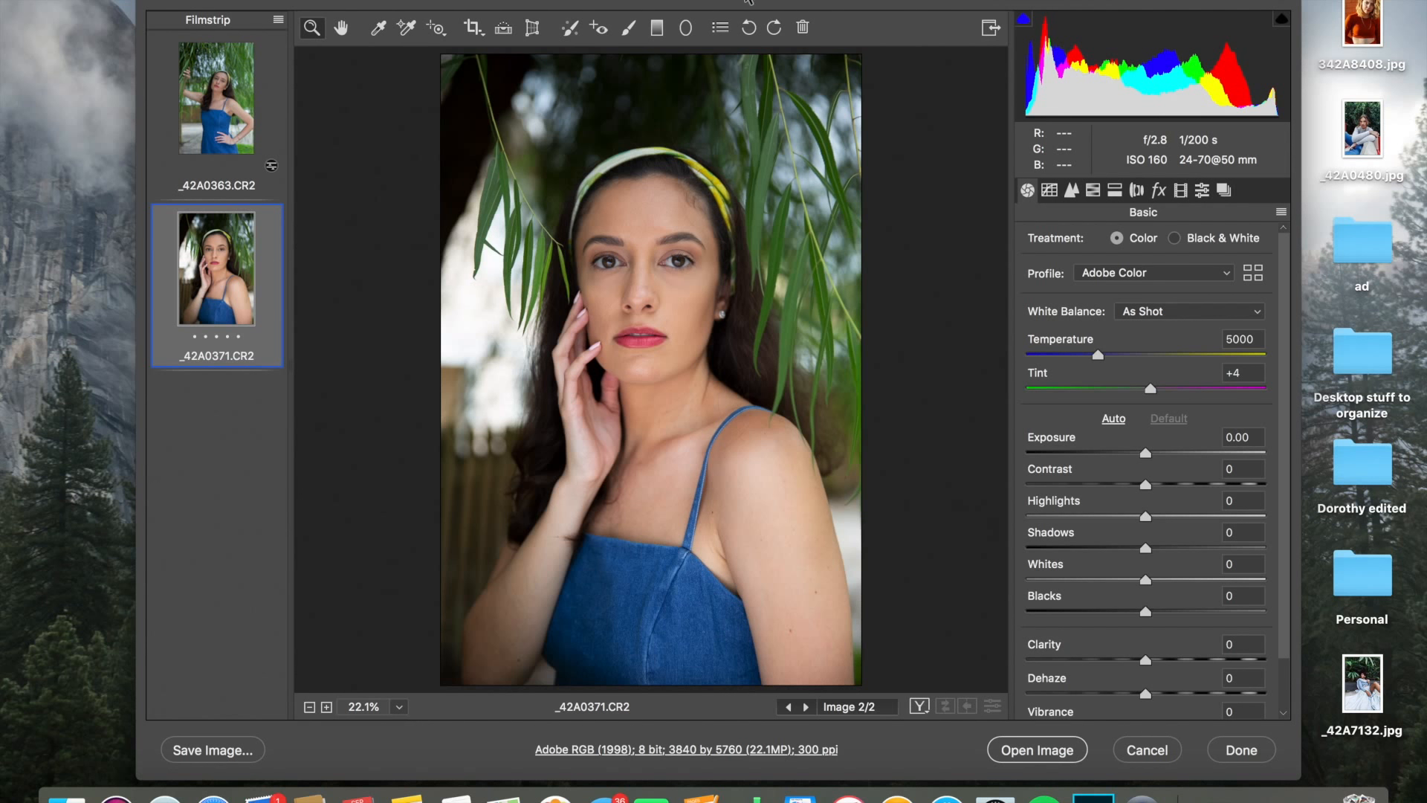
- Sync _42A0363.CR2's settings to _42A0371.CR2: Temperature 4650, Tint +4, Exposure +0.40, Contrast 0, Highlights -56, Shadows +12, Whites -58
{"action": "left_click", "coordinate": [263, 116]}
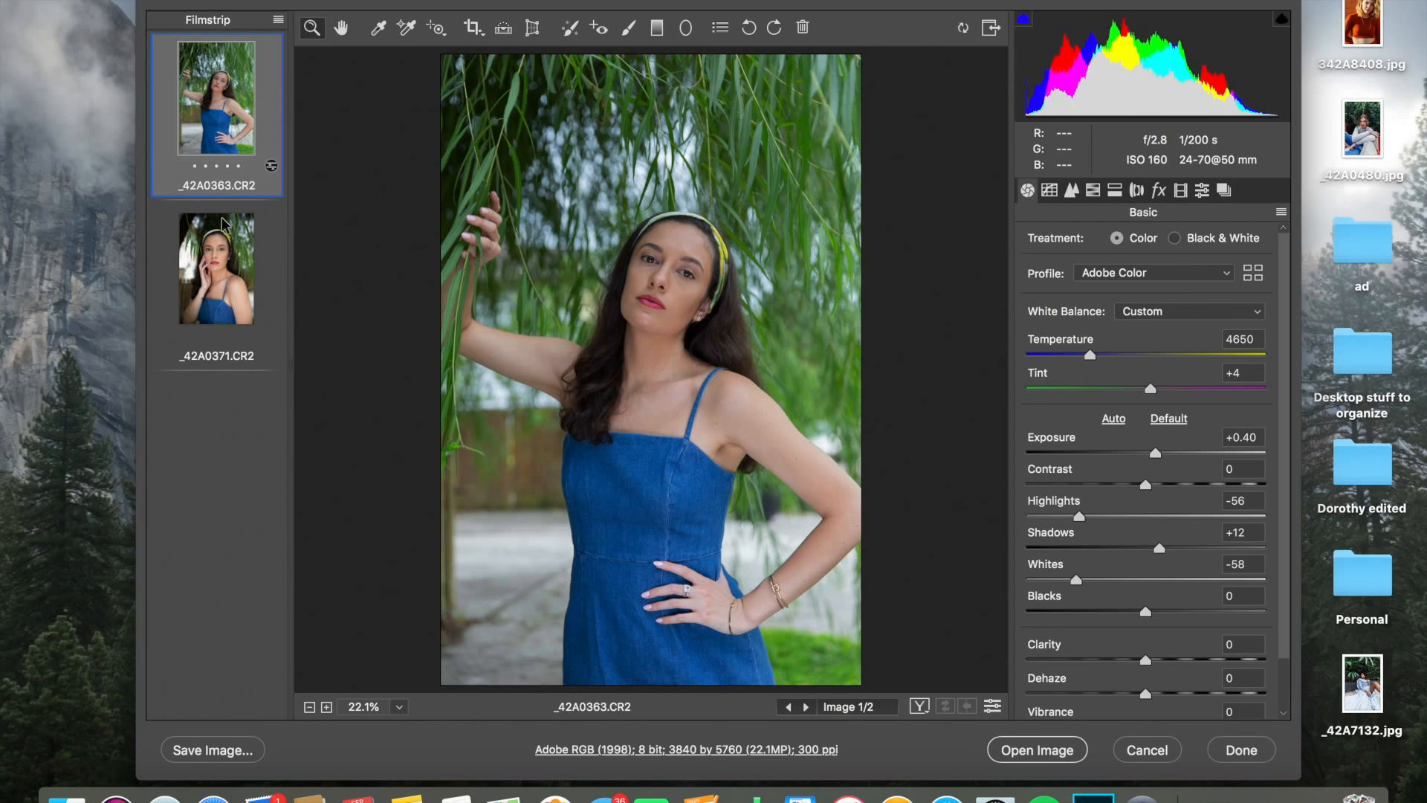
{"action": "left_click", "coordinate": [269, 256], "text": "shift"}
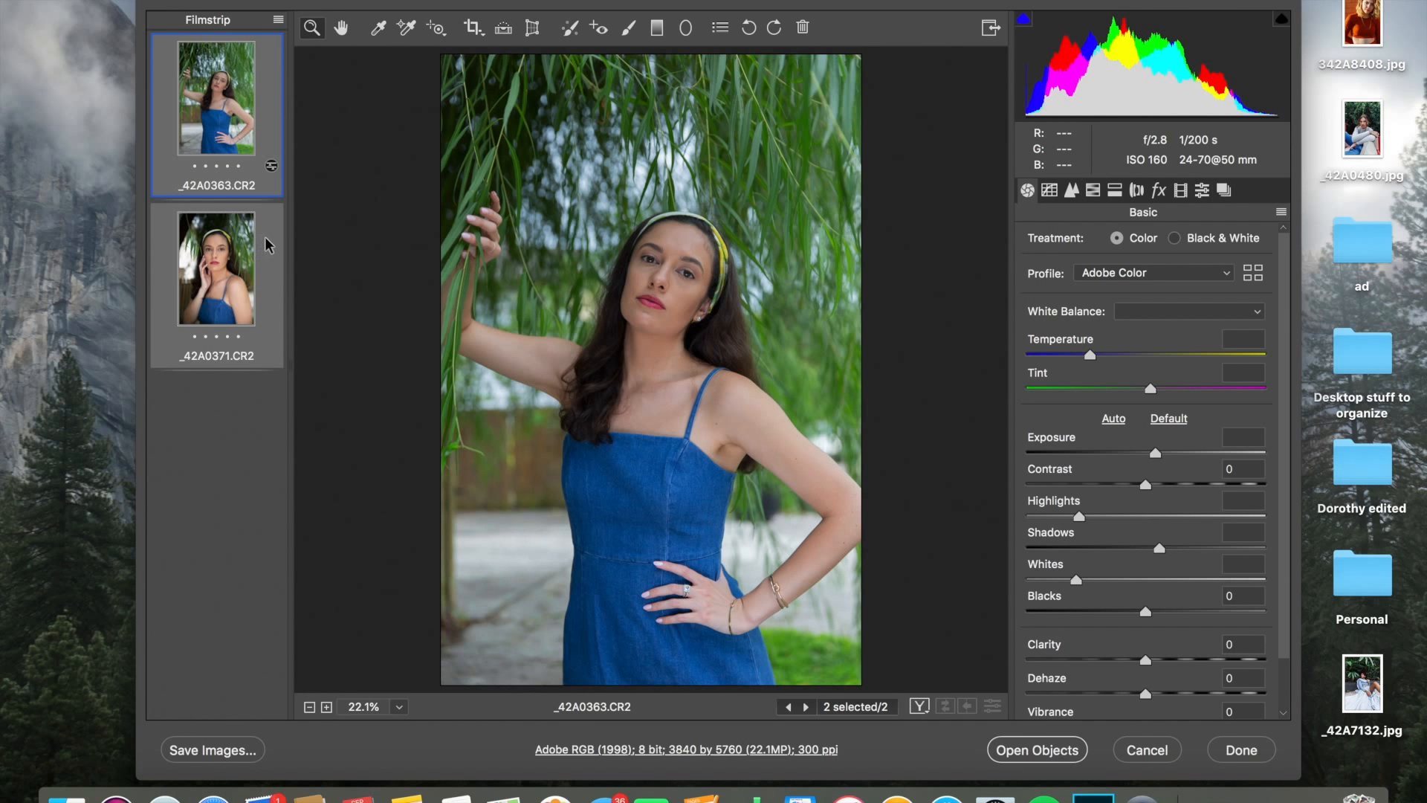
{"action": "left_click", "coordinate": [1090, 355]}
{"action": "left_click", "coordinate": [1150, 389]}
{"action": "left_click", "coordinate": [1155, 454]}
{"action": "left_click", "coordinate": [1146, 484]}
{"action": "left_click", "coordinate": [1079, 516]}
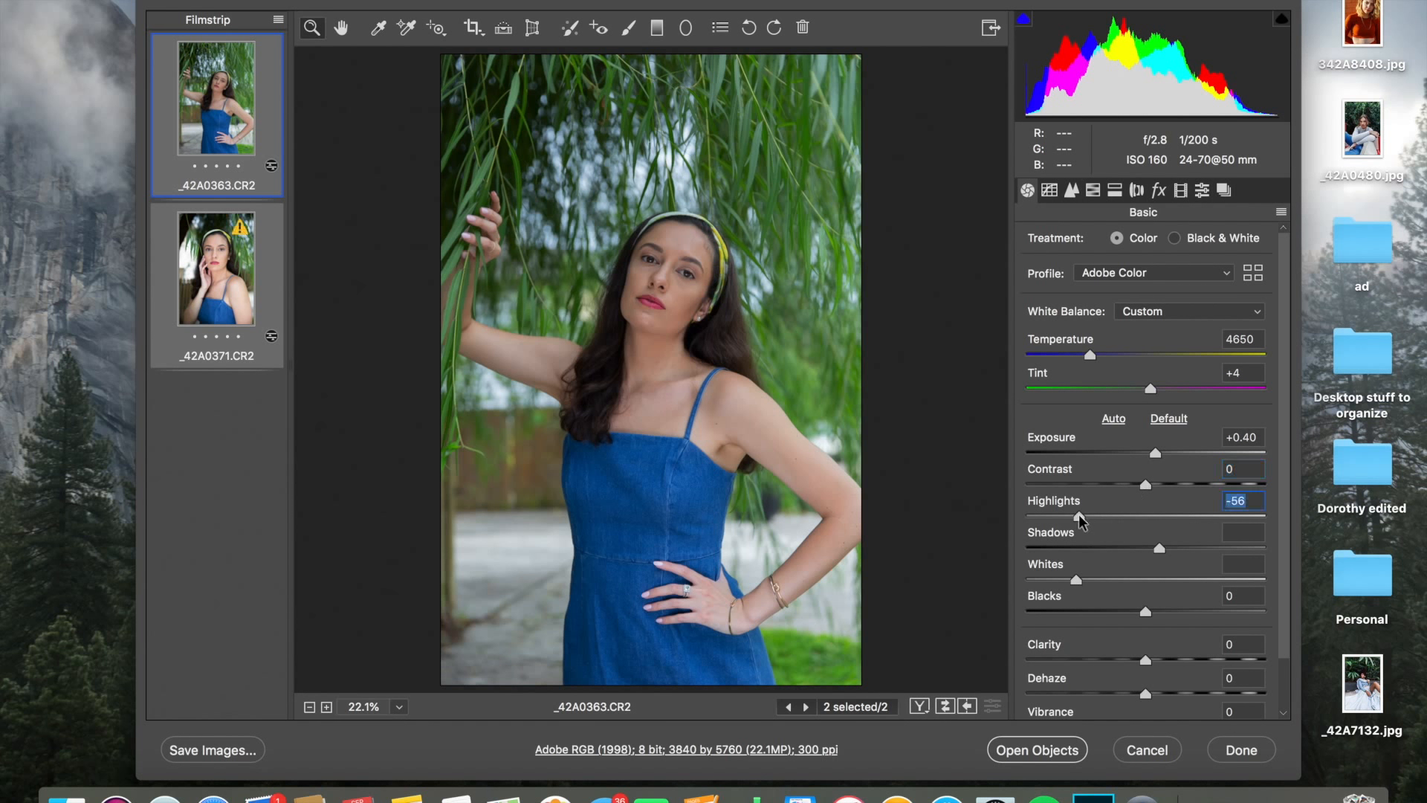
{"action": "left_click", "coordinate": [1076, 580]}
{"action": "left_click", "coordinate": [1159, 547]}
- Enable lens profile corrections for _42A0371.CR2 and open the photo in Photoshop
{"action": "left_click", "coordinate": [239, 276]}
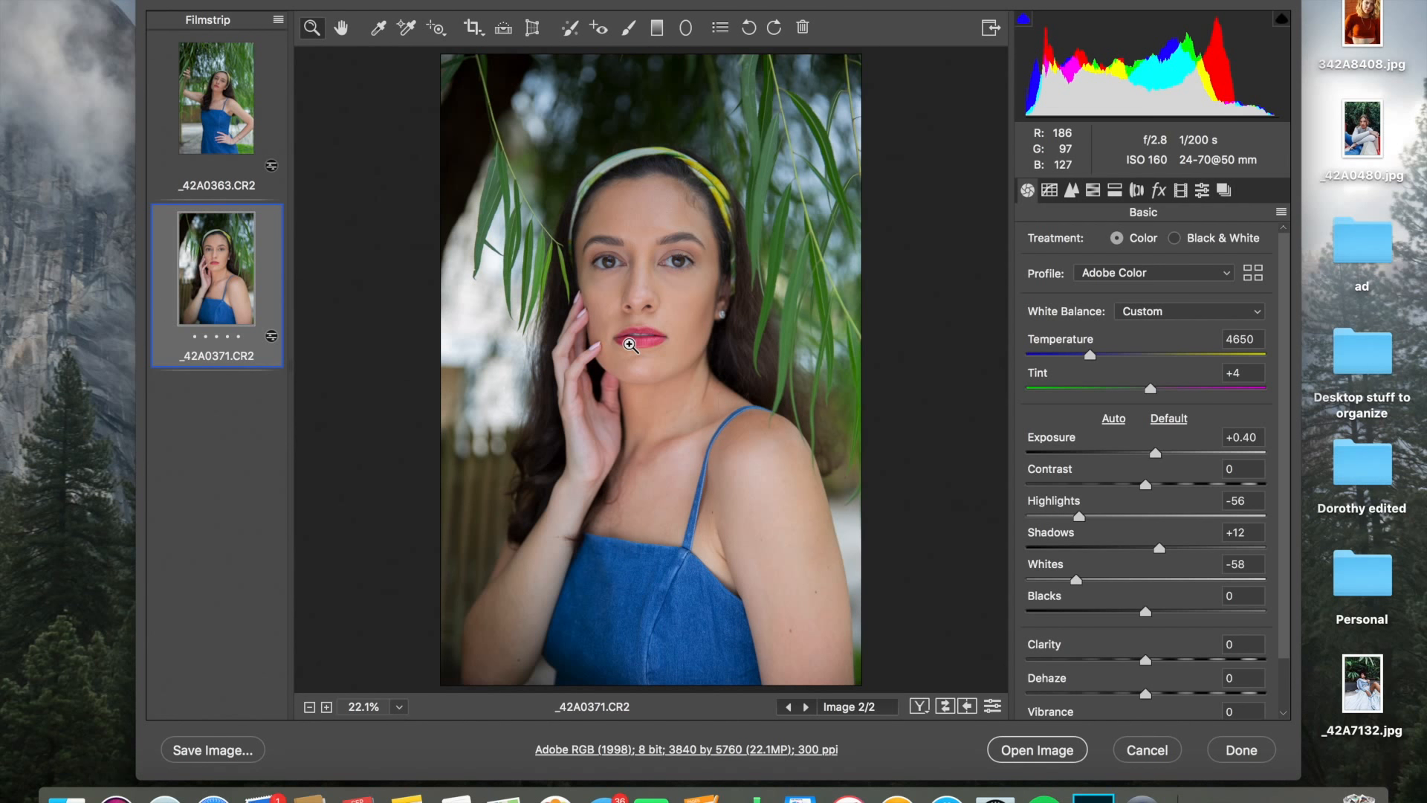
{"action": "left_click", "coordinate": [1137, 191]}
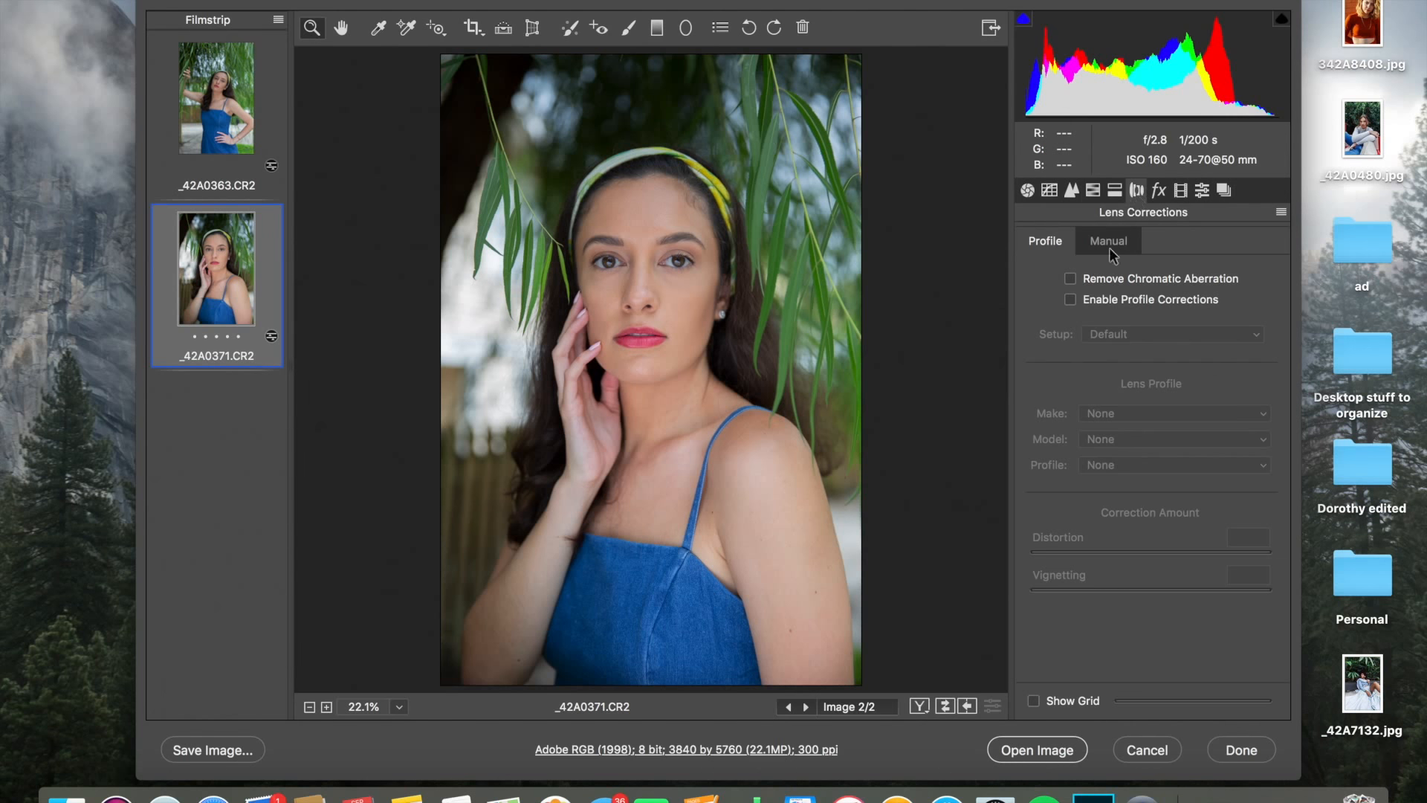
{"action": "left_click", "coordinate": [1070, 300]}
{"action": "left_click", "coordinate": [1030, 193]}
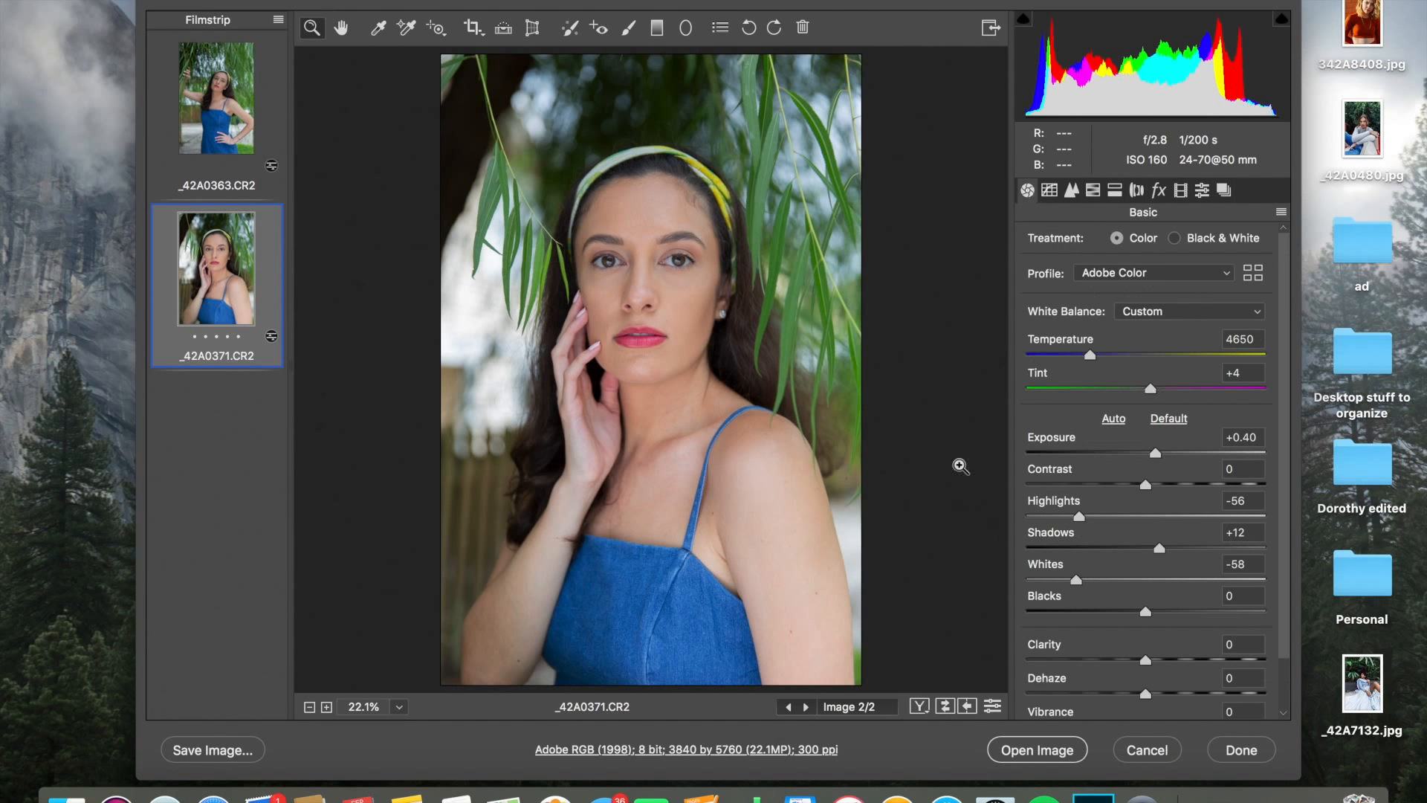
{"action": "left_click", "coordinate": [1023, 751]}
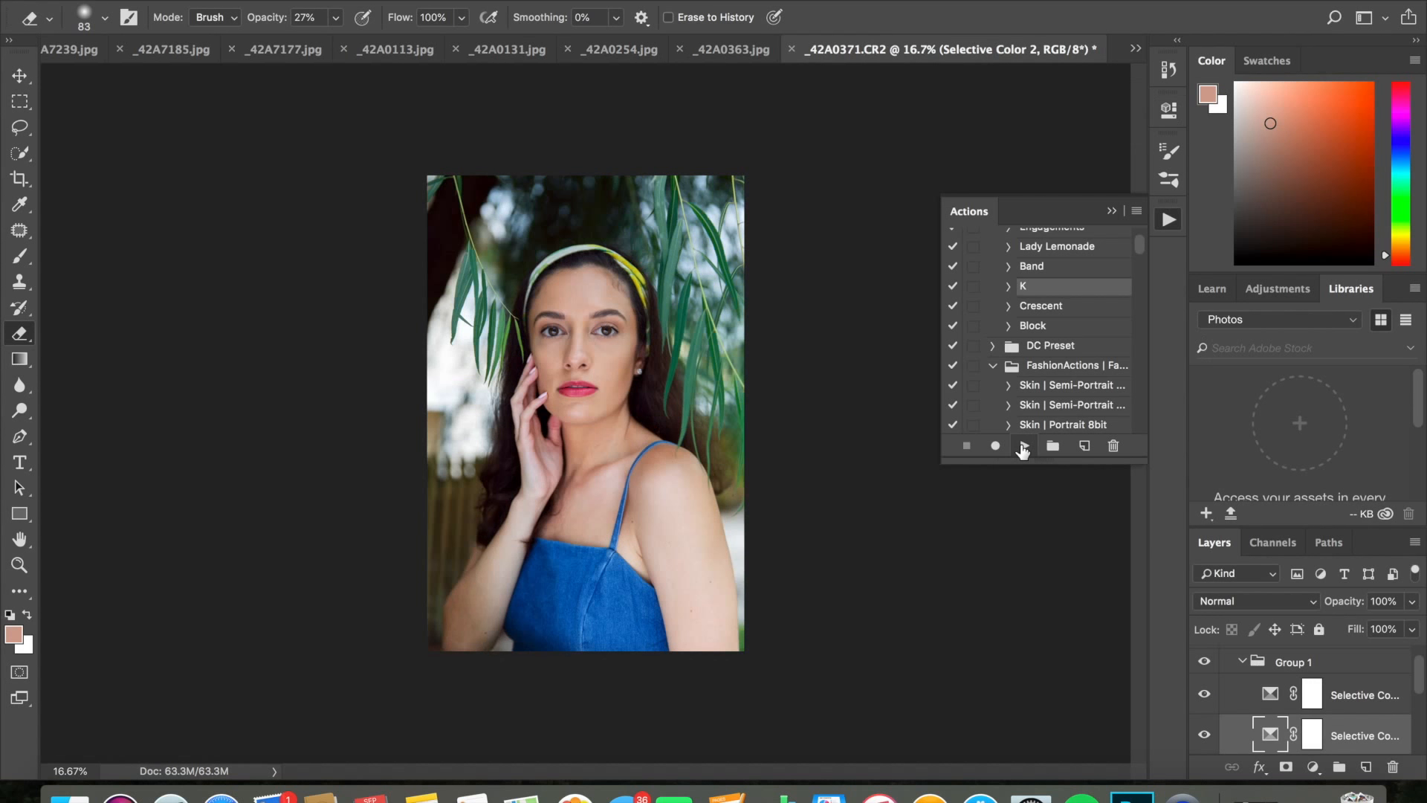
- Inspect the color ranges of the lower Selective Color layer and compare the portrait with that layer hidden and shown
{"action": "left_click", "coordinate": [983, 189]}
{"action": "left_click", "coordinate": [974, 203]}
{"action": "left_click", "coordinate": [997, 190]}
{"action": "left_click", "coordinate": [998, 177]}
{"action": "left_click", "coordinate": [1204, 735]}
{"action": "left_click", "coordinate": [1204, 735]}
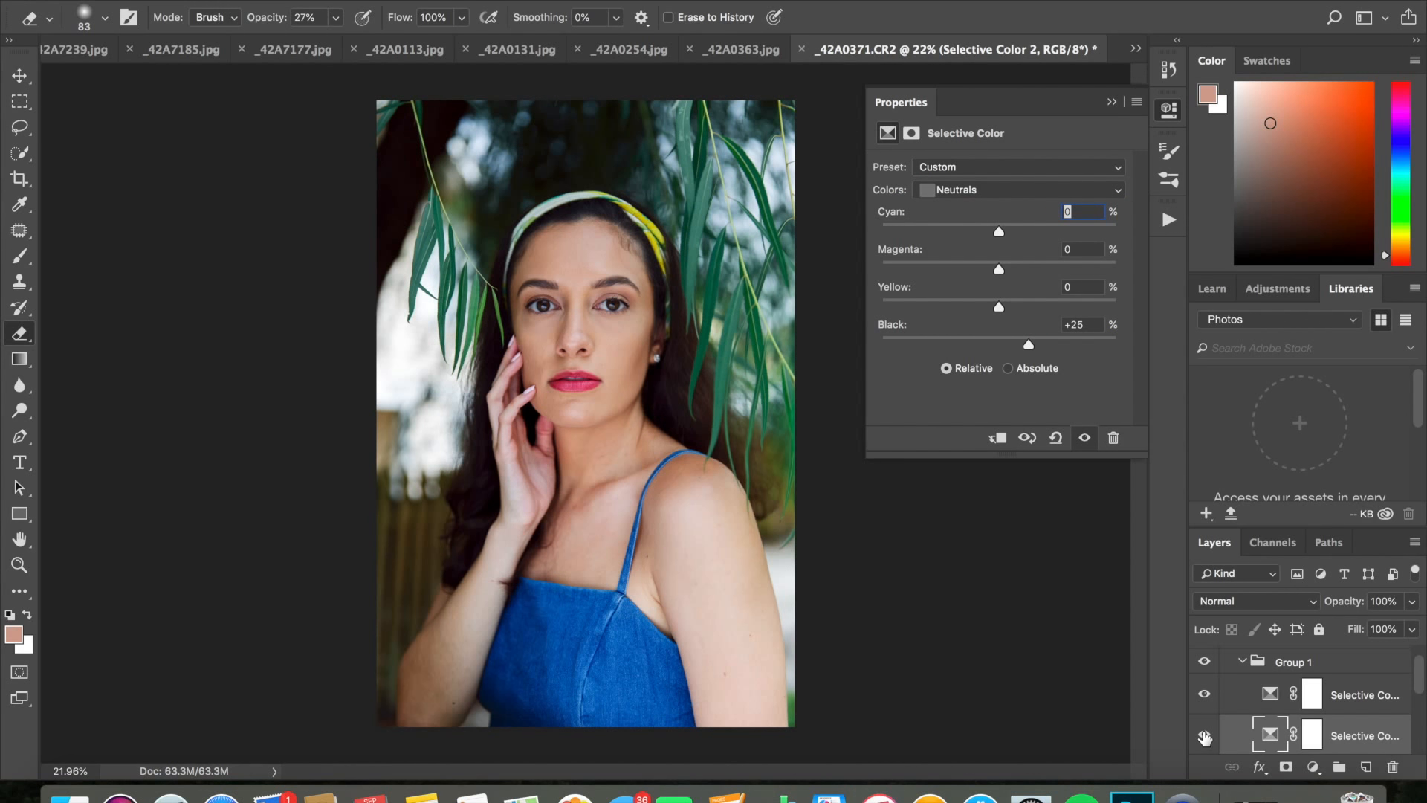
- Collapse the K group and merge it with the Background layer
{"action": "scroll", "coordinate": [1205, 736], "scroll_direction": "up", "scroll_amount": 1}
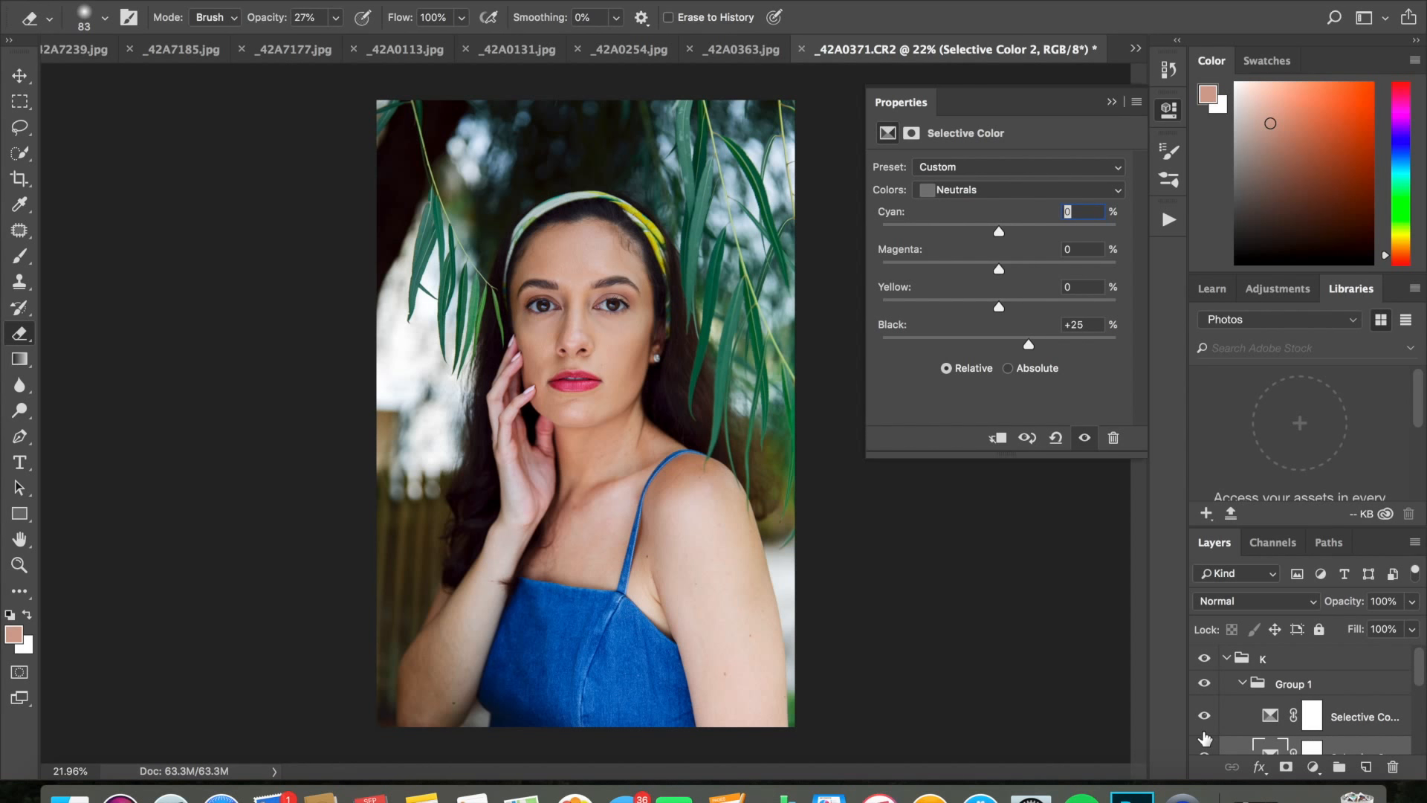
{"action": "left_click", "coordinate": [1227, 658]}
{"action": "left_click", "coordinate": [1264, 691], "text": "shift"}
{"action": "right_click", "coordinate": [1265, 692]}
{"action": "left_click", "coordinate": [1223, 687]}
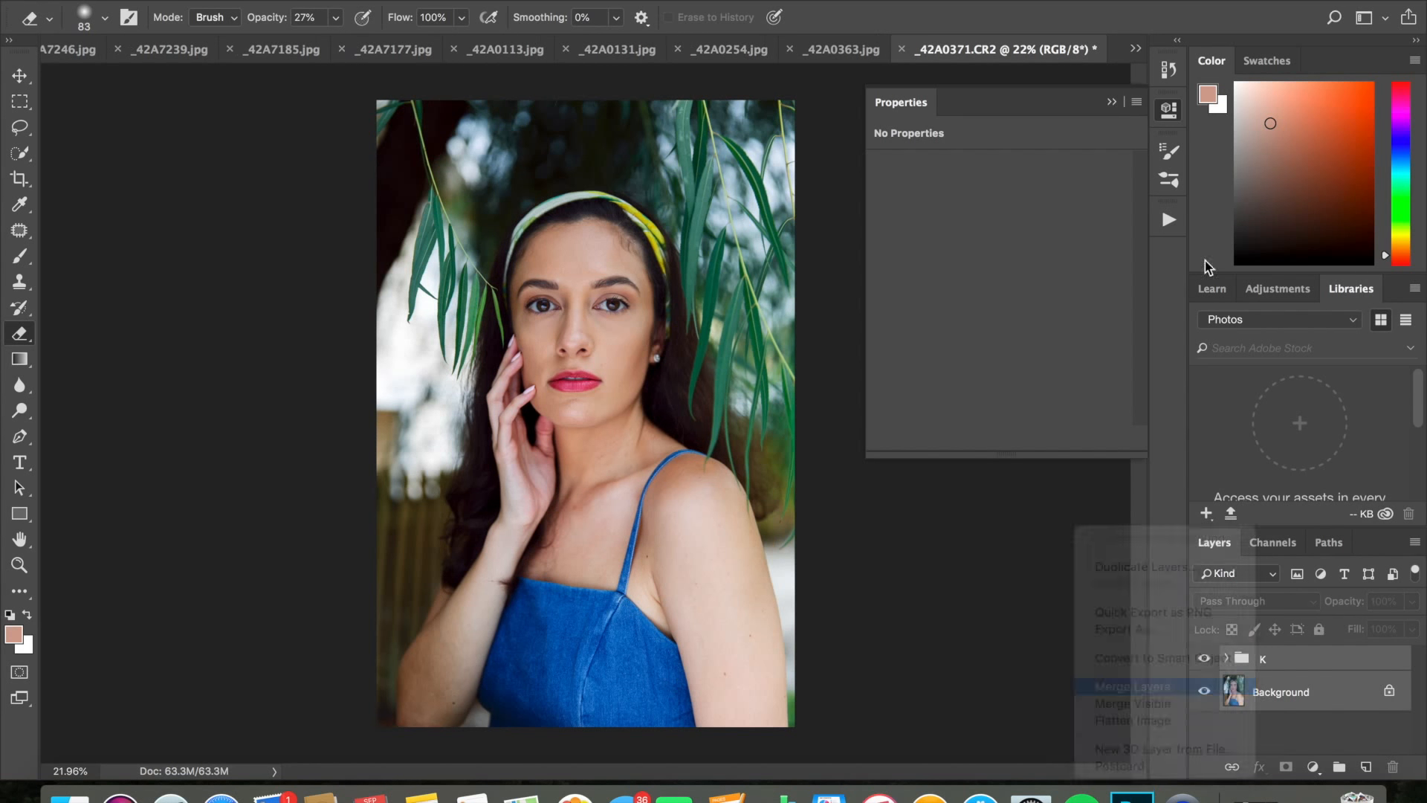
- Run the "Skin | Portrait 8bit" action from the FashionActions set on the portrait
{"action": "left_click", "coordinate": [1170, 220]}
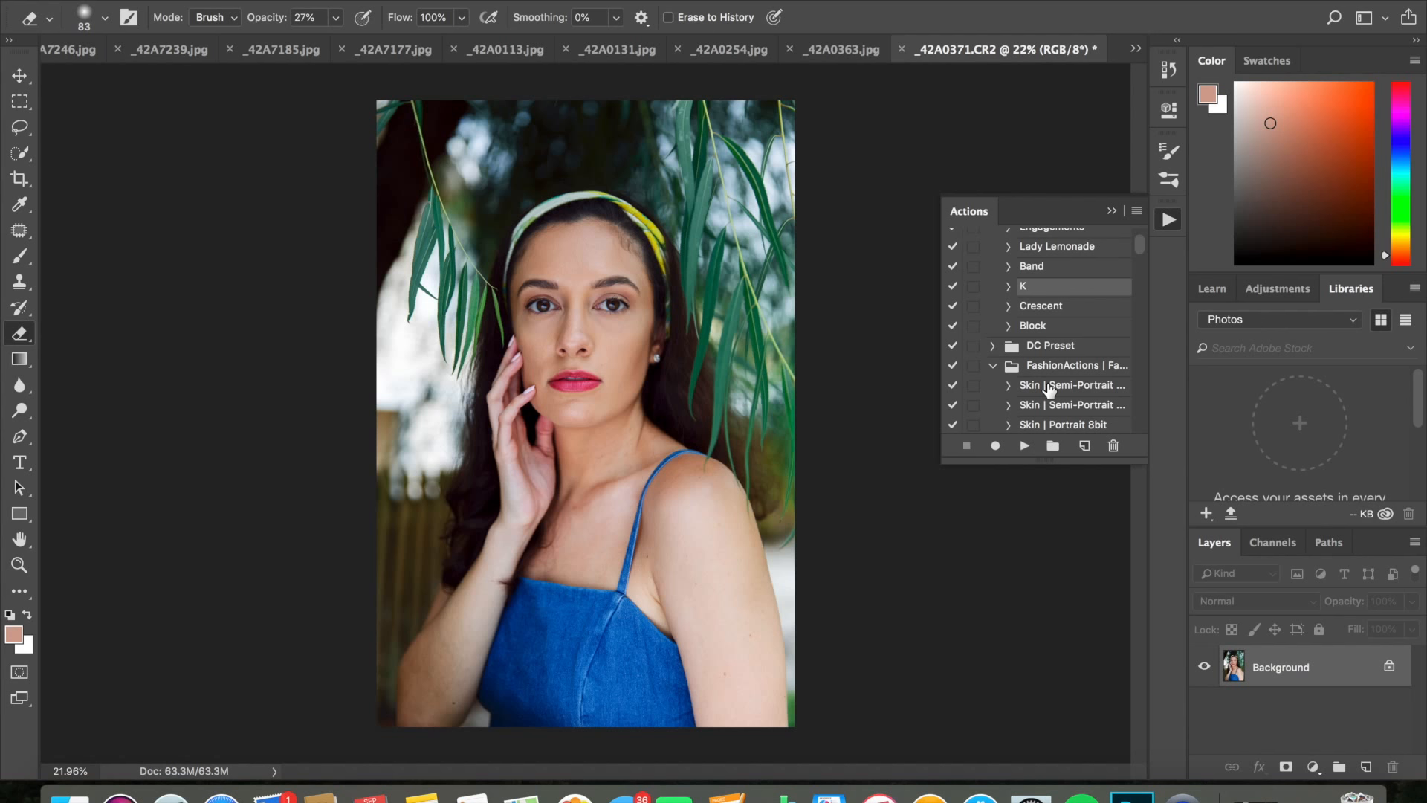
{"action": "scroll", "coordinate": [1049, 390], "scroll_direction": "down", "scroll_amount": 2}
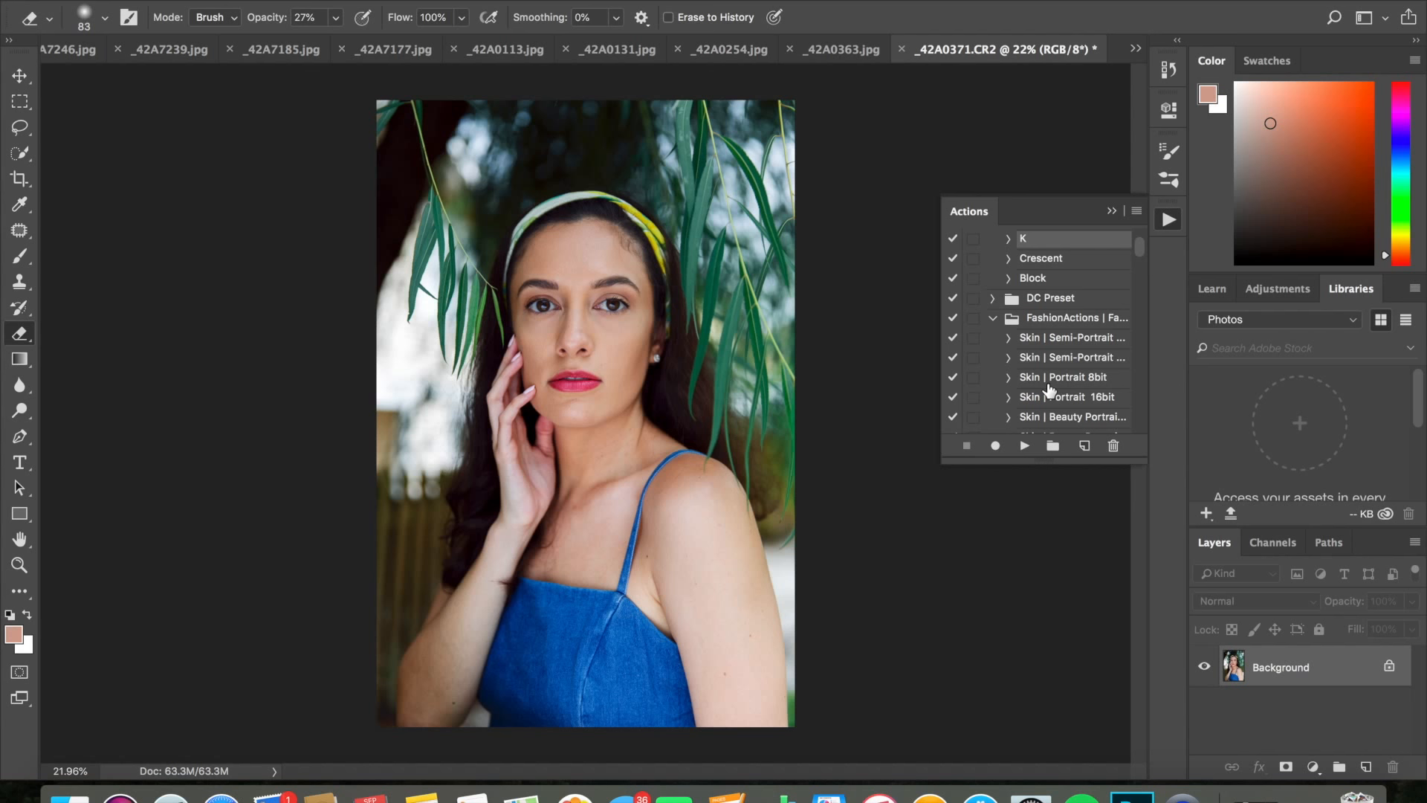
{"action": "scroll", "coordinate": [1061, 366], "scroll_direction": "down", "scroll_amount": 3}
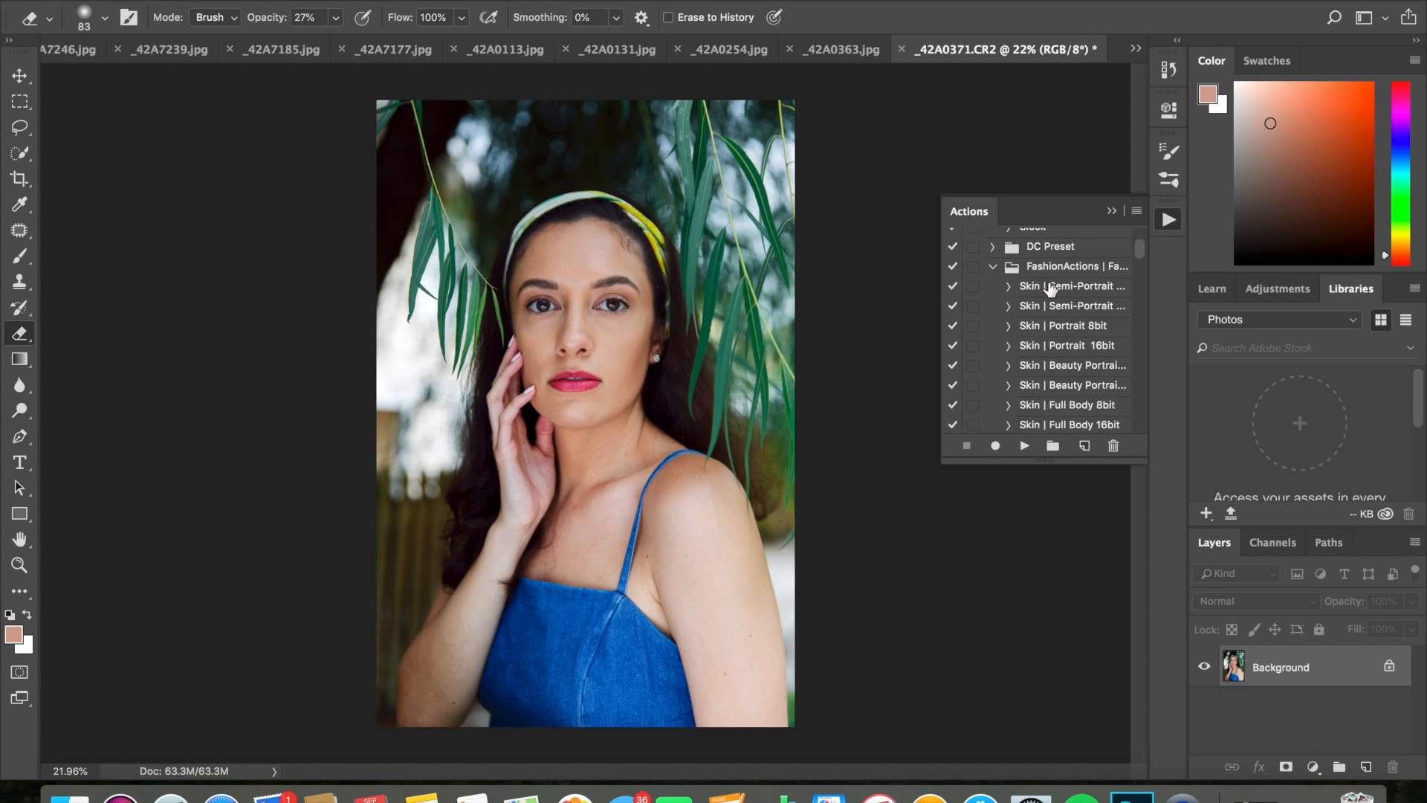
{"action": "left_click", "coordinate": [1037, 326]}
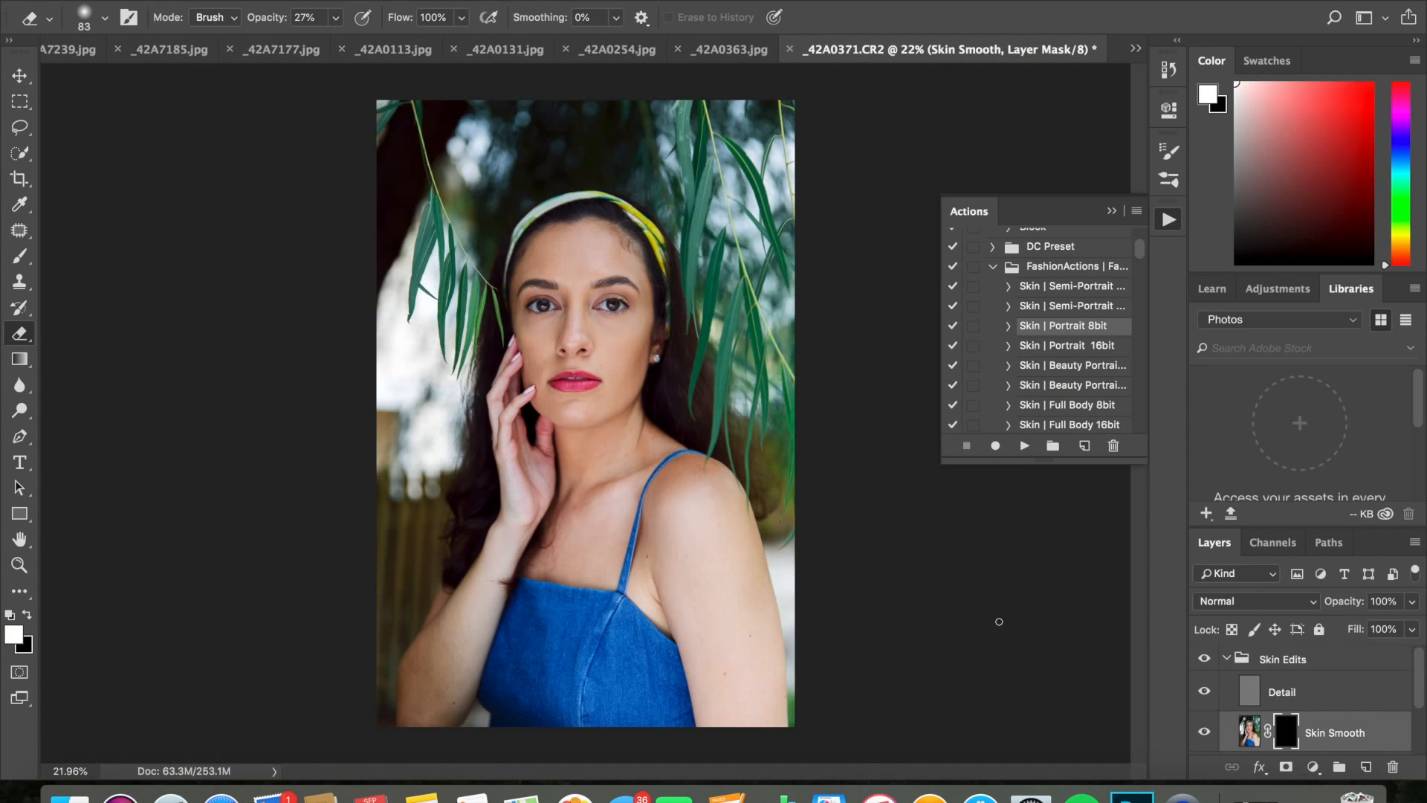
- Paint white over the forehead on the Skin Smooth mask with a 220 px soft round brush
{"action": "scroll", "coordinate": [988, 631], "scroll_direction": "up", "scroll_amount": 4}
{"action": "scroll", "coordinate": [988, 632], "scroll_direction": "up", "scroll_amount": 3}
{"action": "scroll", "coordinate": [768, 425], "scroll_direction": "up", "scroll_amount": 4}
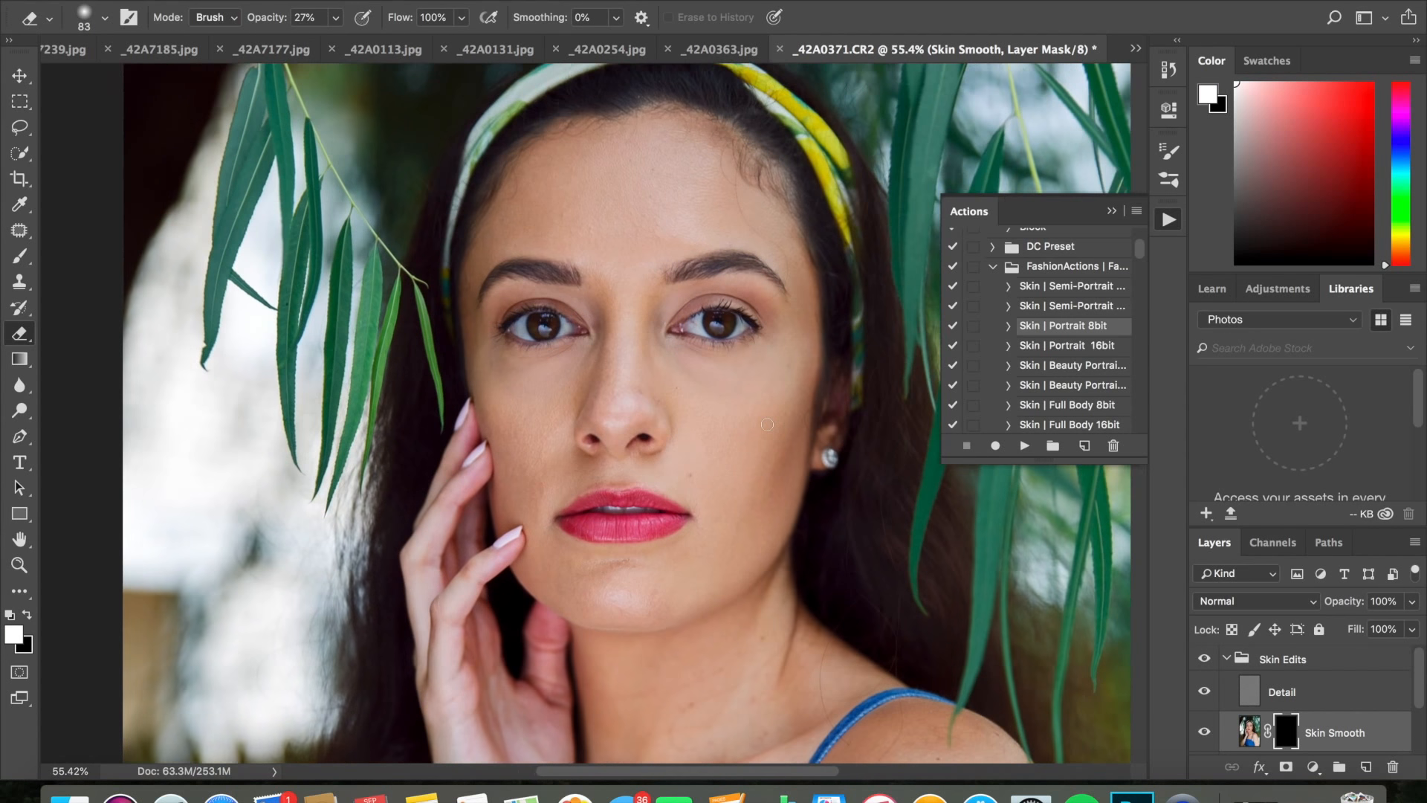
{"action": "key", "text": "b"}
{"action": "left_click", "coordinate": [90, 18]}
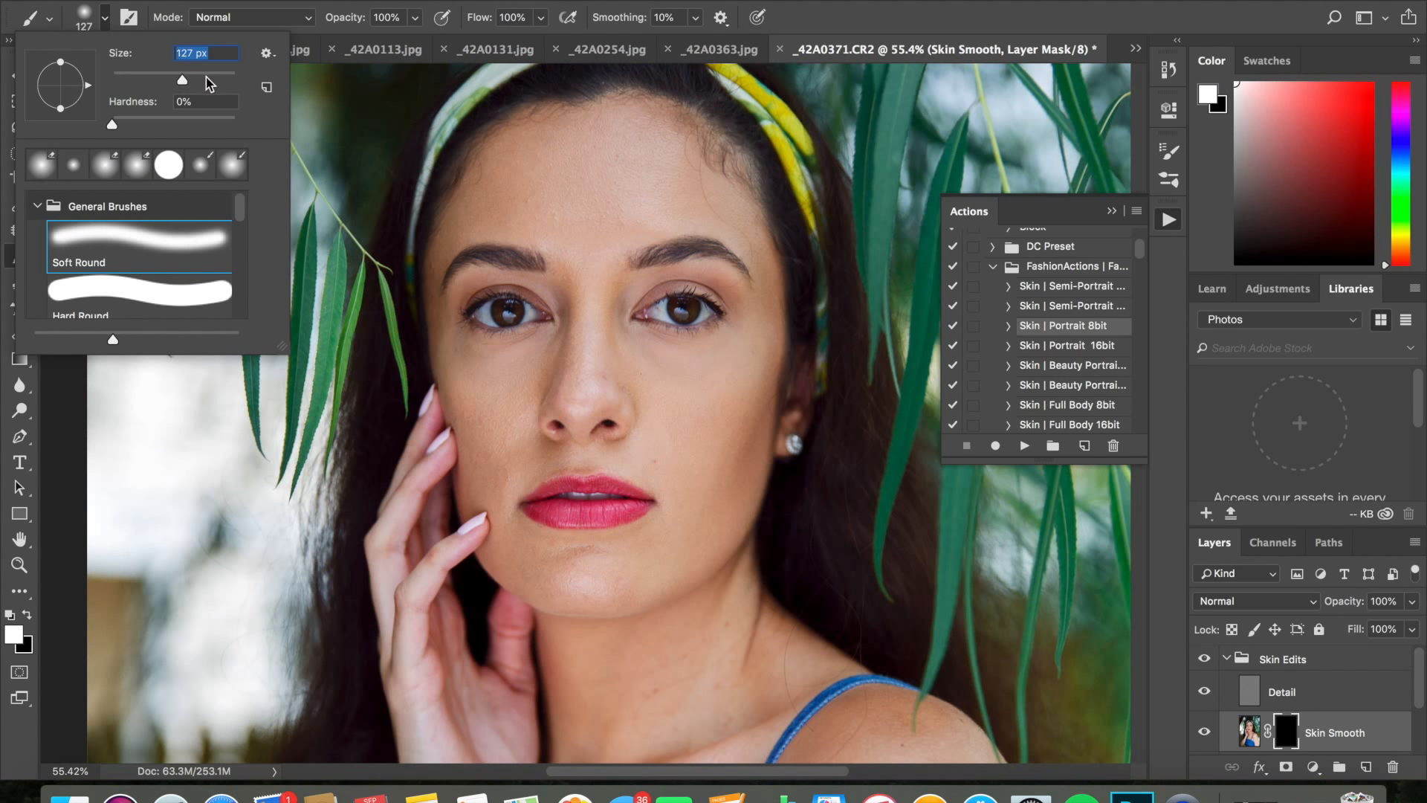
{"action": "left_click", "coordinate": [555, 216]}
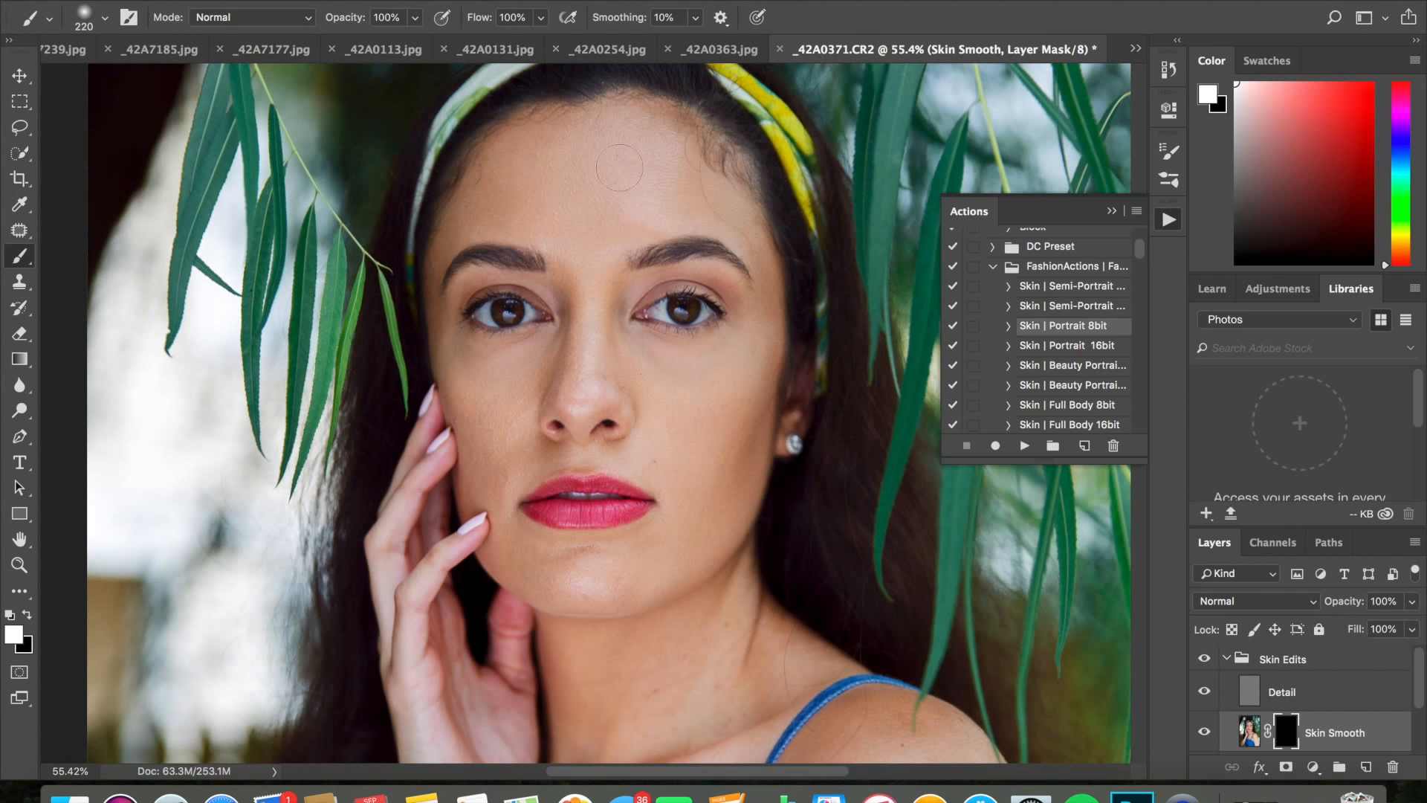
{"action": "left_click_drag", "start_coordinate": [527, 157], "coordinate": [595, 201]}
- Paint the smoothing onto the cheek, and with a smaller brush onto the skin between nose and mouth
{"action": "left_click", "coordinate": [206, 1]}
{"action": "left_click", "coordinate": [759, 424]}
{"action": "left_click", "coordinate": [77, 16]}
{"action": "left_click_drag", "start_coordinate": [179, 77], "coordinate": [172, 77]}
{"action": "left_click", "coordinate": [538, 446]}
- Set the brush size to 194 px and paint the skin smoothing over the neck and chest
{"action": "scroll", "coordinate": [575, 304], "scroll_direction": "down", "scroll_amount": 8}
{"action": "scroll", "coordinate": [576, 595], "scroll_direction": "up", "scroll_amount": 5}
{"action": "left_click", "coordinate": [94, 21]}
{"action": "left_click_drag", "start_coordinate": [188, 79], "coordinate": [208, 80]}
{"action": "left_click", "coordinate": [576, 338]}
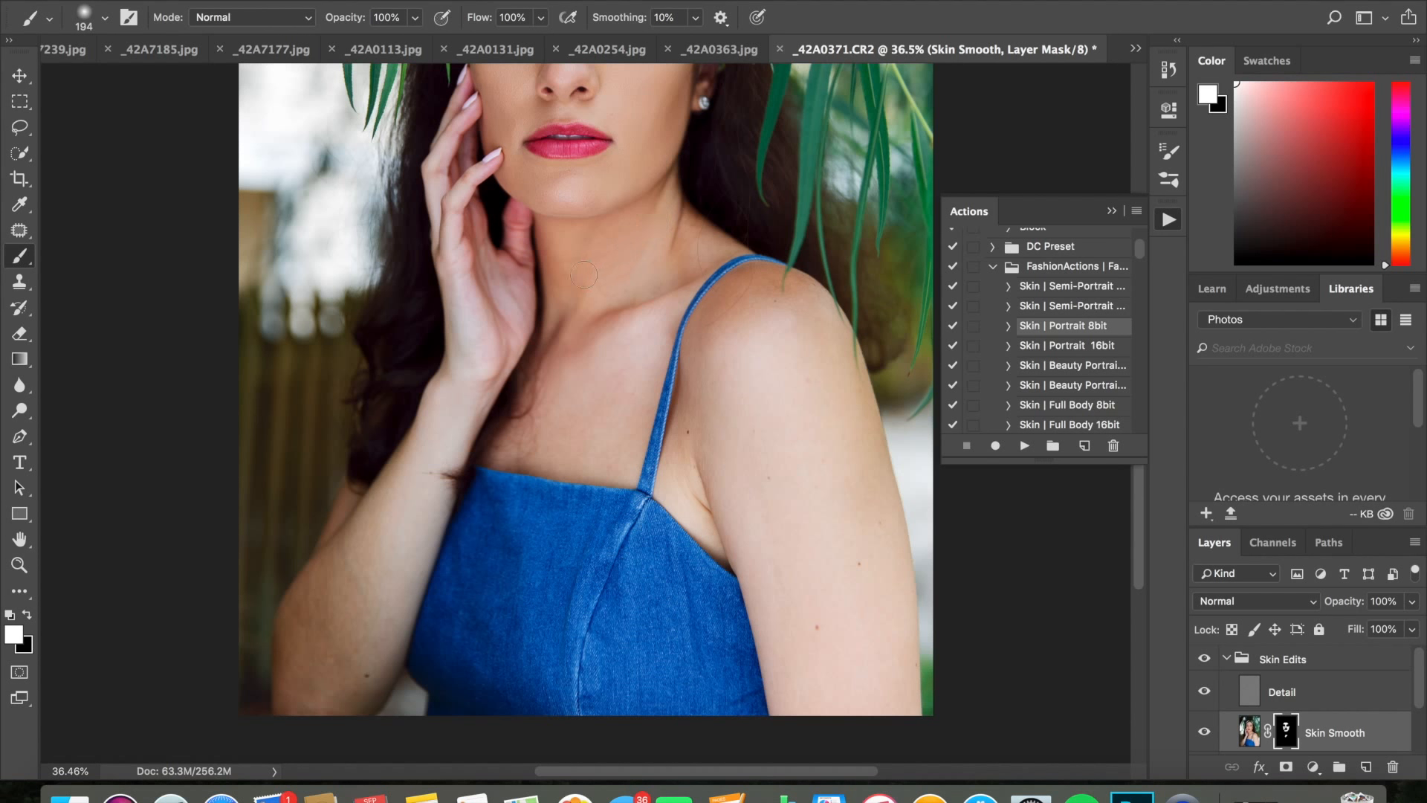
- Compare the face up close with the Skin Edits group hidden and shown
{"action": "scroll", "coordinate": [565, 277], "scroll_direction": "down", "scroll_amount": 3}
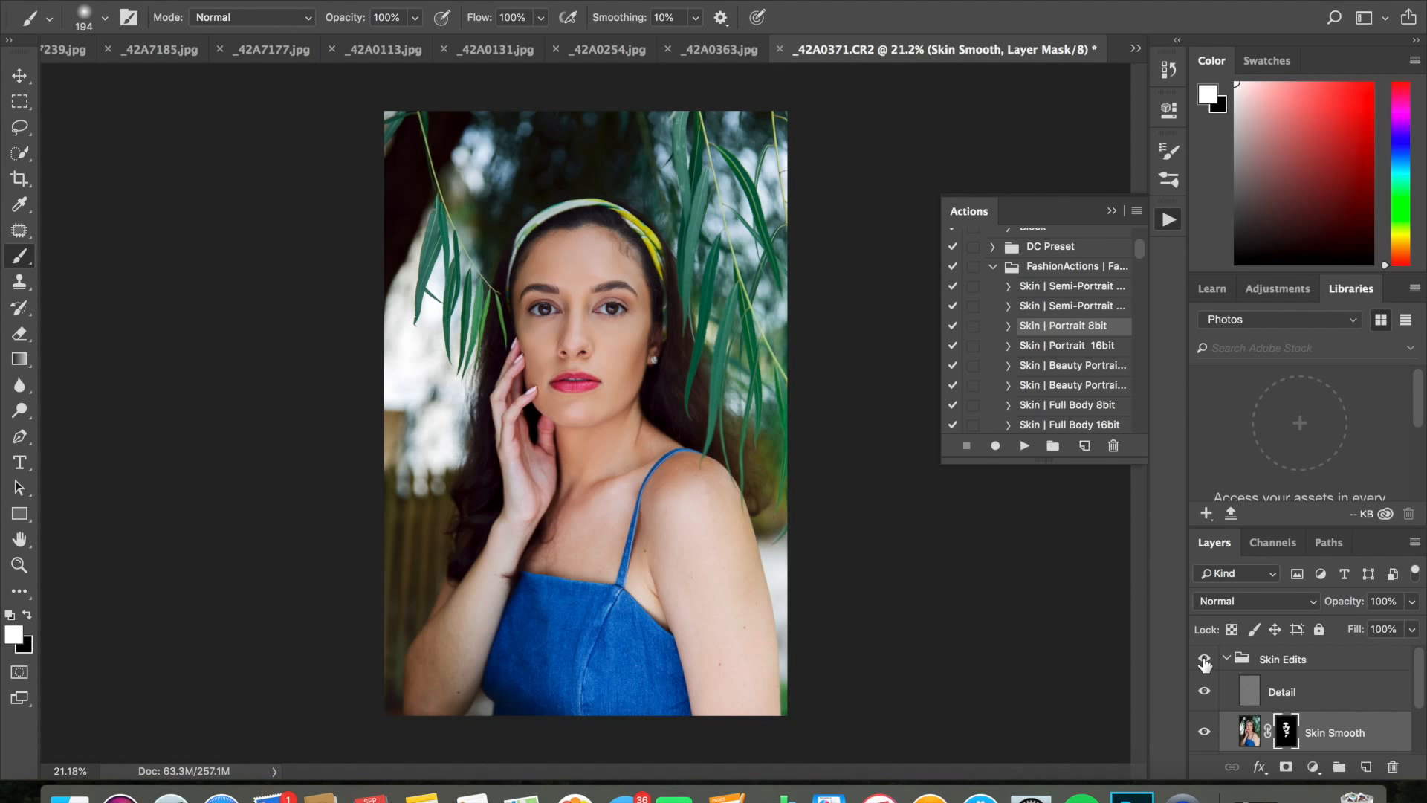
{"action": "scroll", "coordinate": [585, 415], "scroll_direction": "up", "scroll_amount": 5}
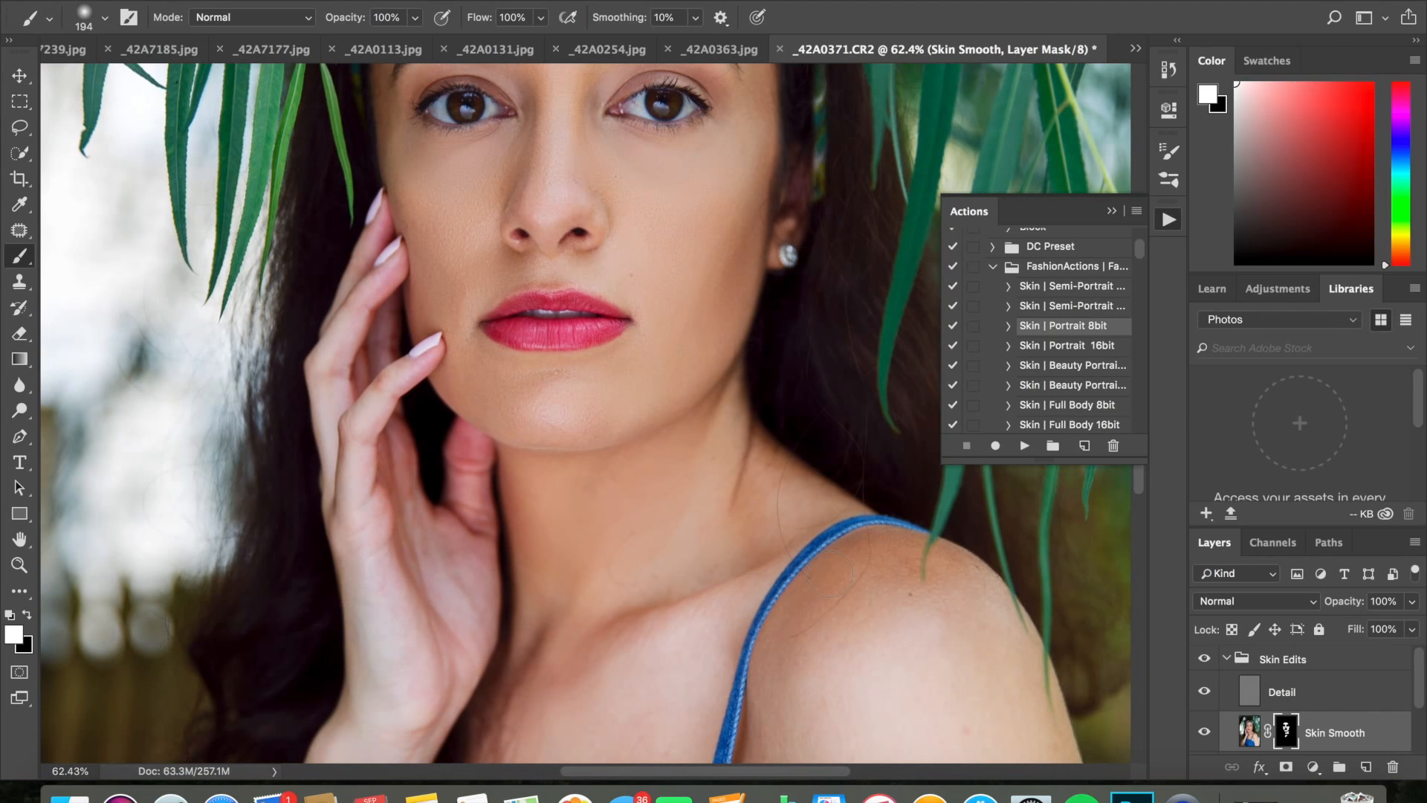
{"action": "scroll", "coordinate": [826, 417], "scroll_direction": "up", "scroll_amount": 2}
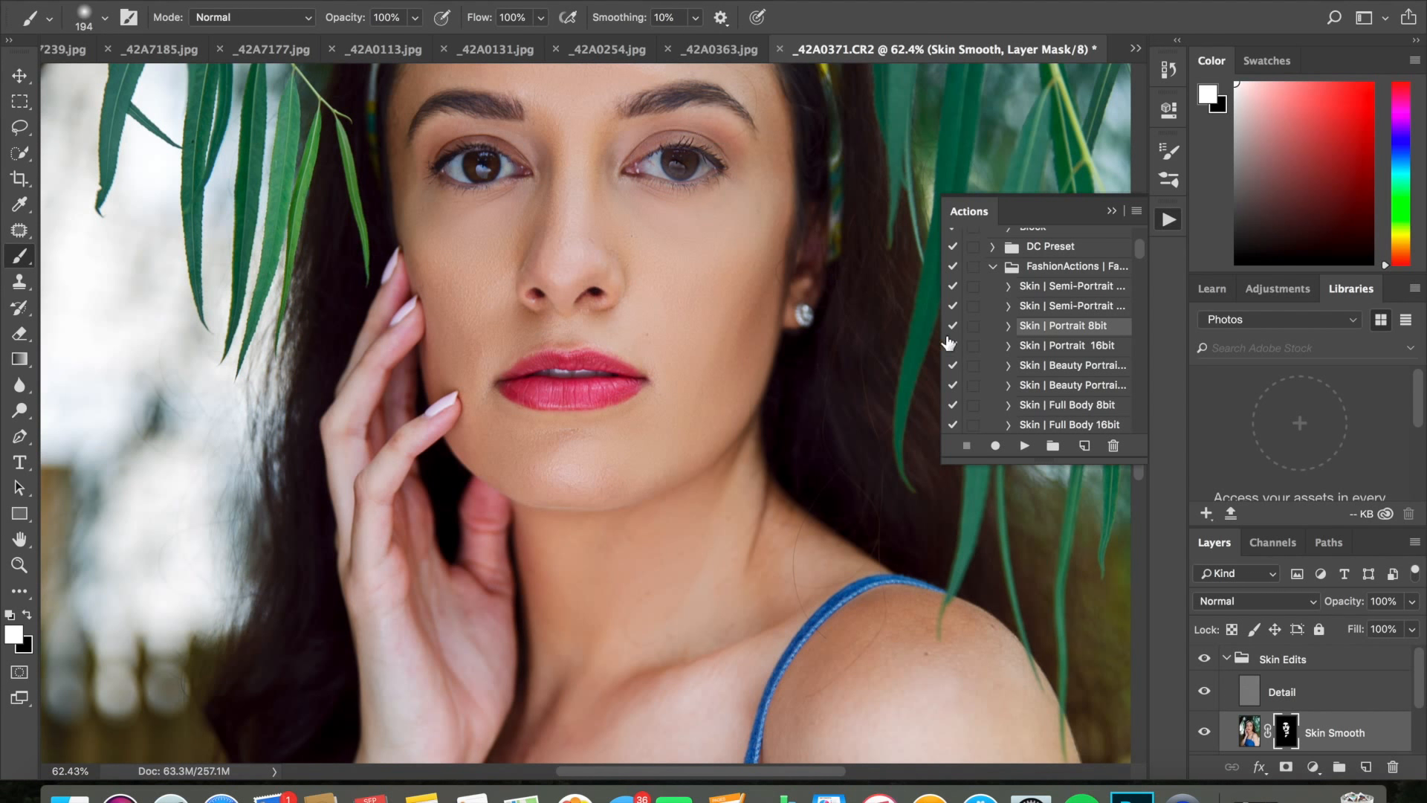
{"action": "scroll", "coordinate": [949, 343], "scroll_direction": "up", "scroll_amount": 3}
{"action": "scroll", "coordinate": [838, 267], "scroll_direction": "up", "scroll_amount": 2}
{"action": "left_click", "coordinate": [1202, 661]}
{"action": "left_click", "coordinate": [1202, 661]}
{"action": "left_click", "coordinate": [1202, 660]}
{"action": "left_click", "coordinate": [1202, 661]}
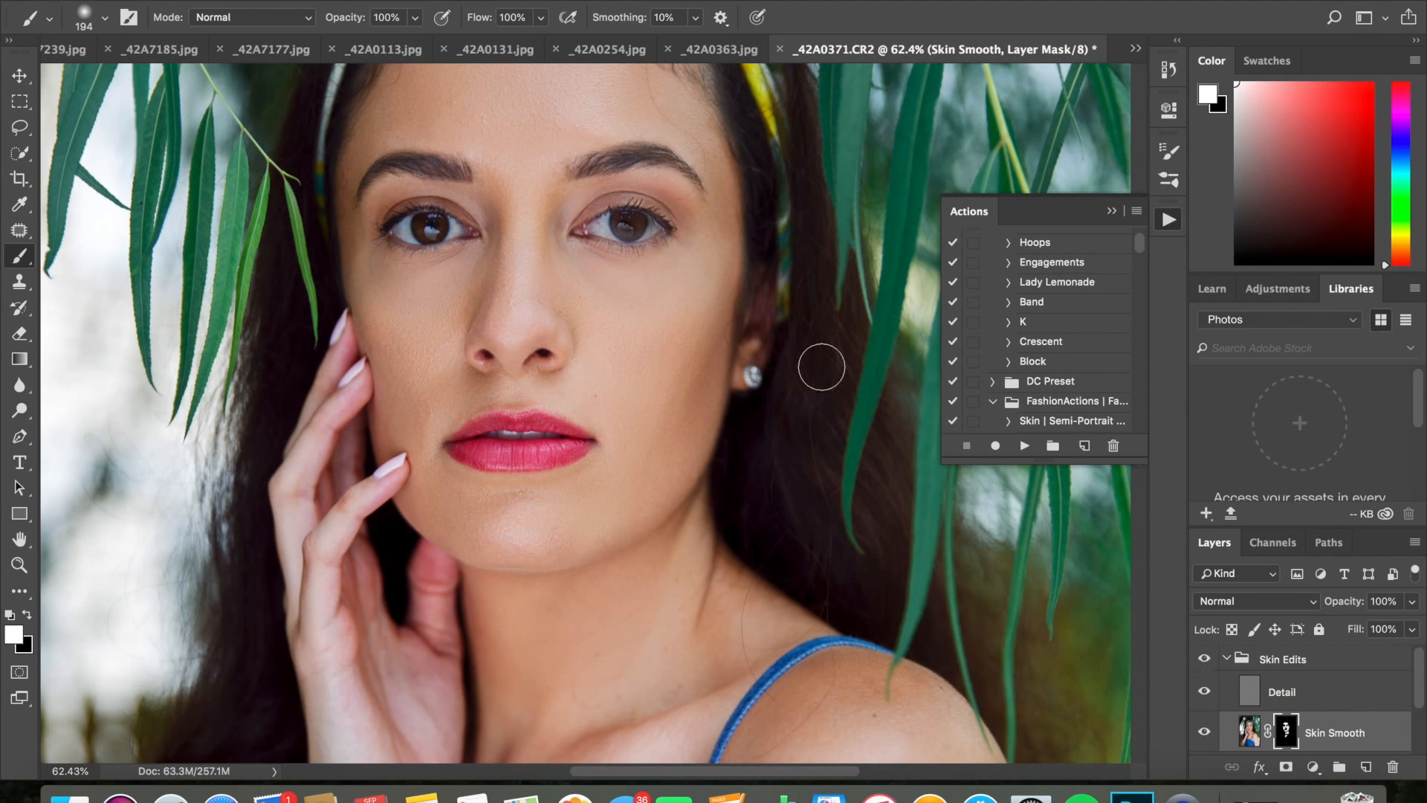
- Erase some smoothing around the eye on the Skin Smooth mask using a 191 px eraser at 60% opacity
{"action": "key", "text": "e"}
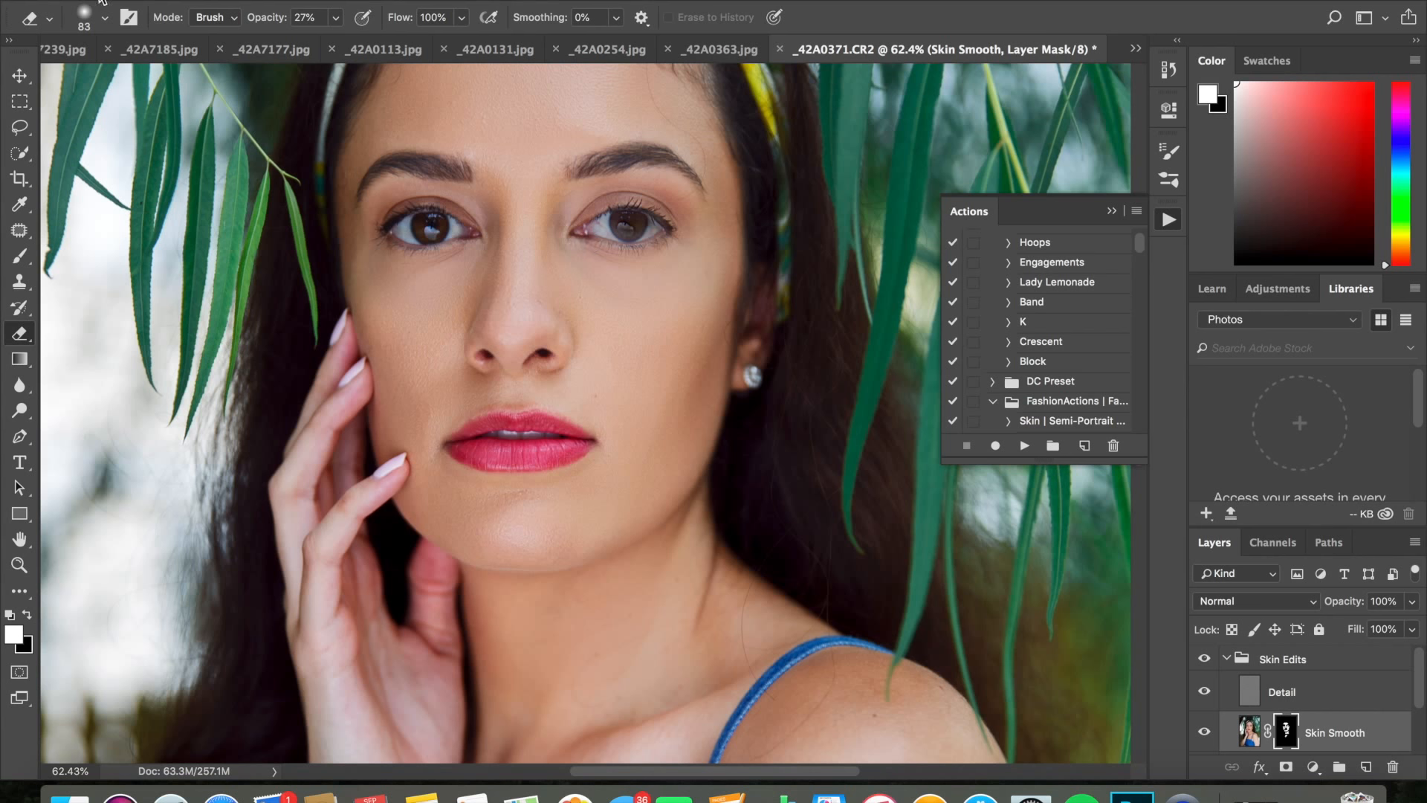
{"action": "left_click", "coordinate": [103, 20]}
{"action": "left_click", "coordinate": [203, 79]}
{"action": "left_click", "coordinate": [336, 18]}
{"action": "left_click_drag", "start_coordinate": [360, 46], "coordinate": [368, 41]}
{"action": "mouse_move", "coordinate": [598, 224]}
{"action": "left_mouse_down"}
{"action": "mouse_move", "coordinate": [661, 211]}
{"action": "mouse_move", "coordinate": [580, 219]}
{"action": "left_mouse_up"}
- Examine the retouched skin, then compare the whole portrait with and without the Skin Edits group
{"action": "scroll", "coordinate": [408, 196], "scroll_direction": "down", "scroll_amount": 5}
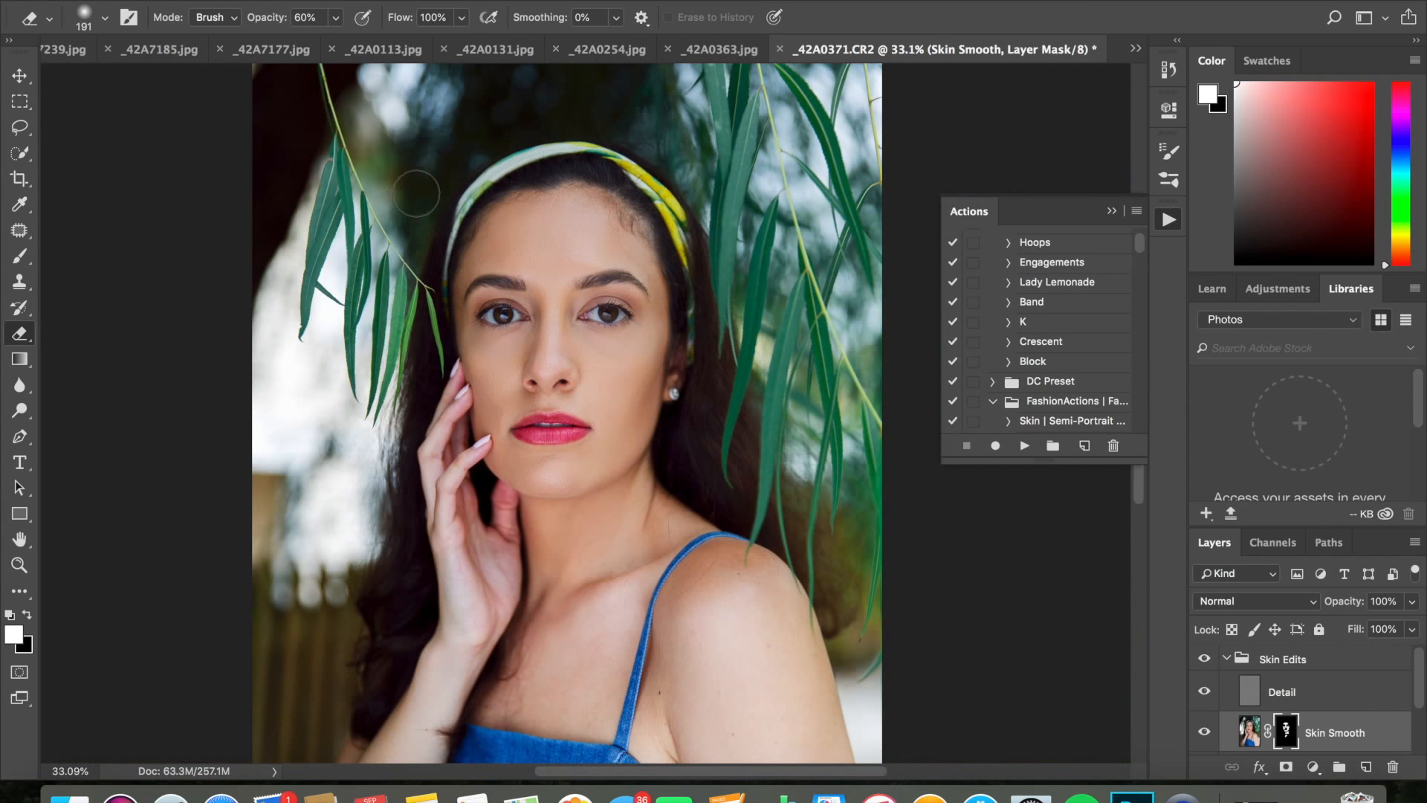
{"action": "scroll", "coordinate": [615, 499], "scroll_direction": "up", "scroll_amount": 3}
{"action": "scroll", "coordinate": [615, 499], "scroll_direction": "down", "scroll_amount": 3}
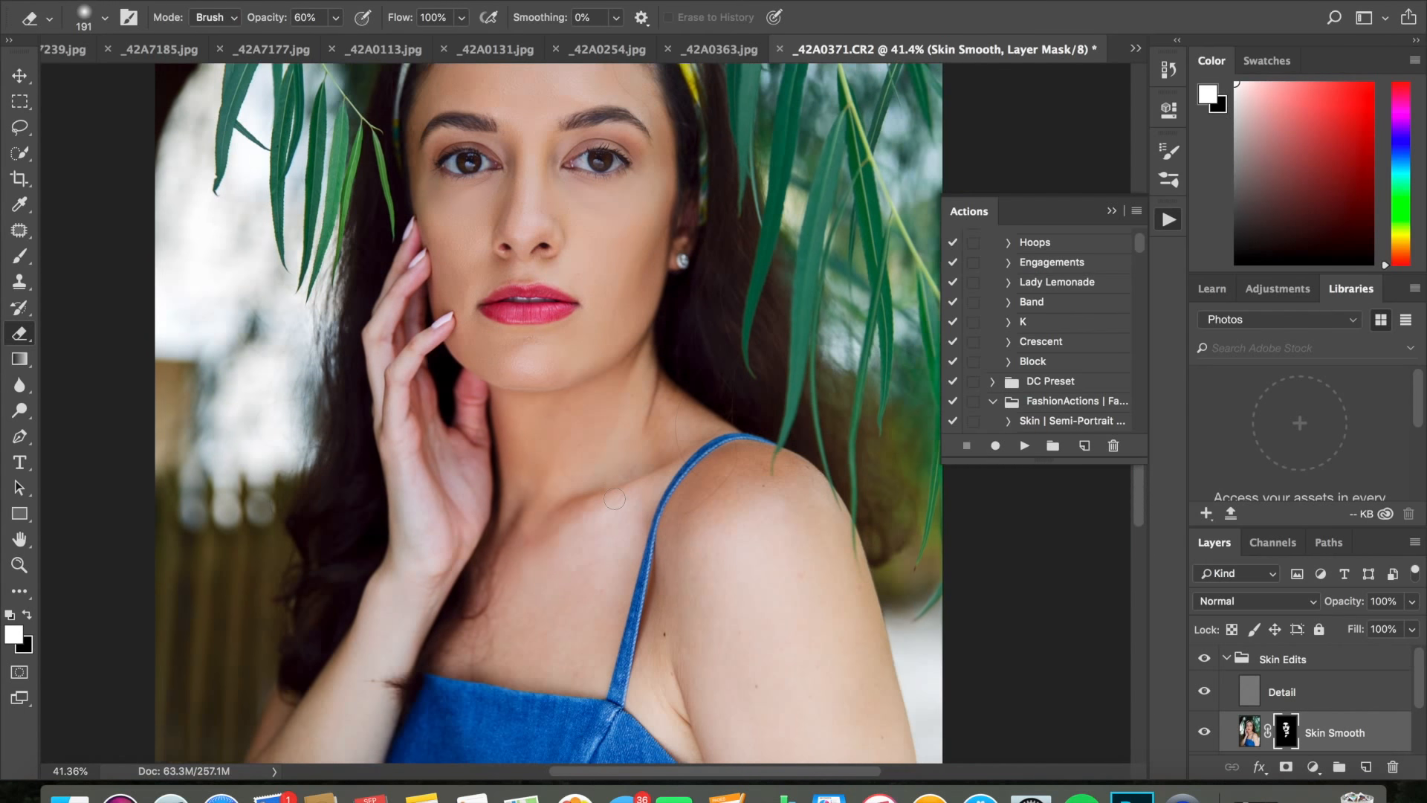
{"action": "scroll", "coordinate": [693, 491], "scroll_direction": "up", "scroll_amount": 2}
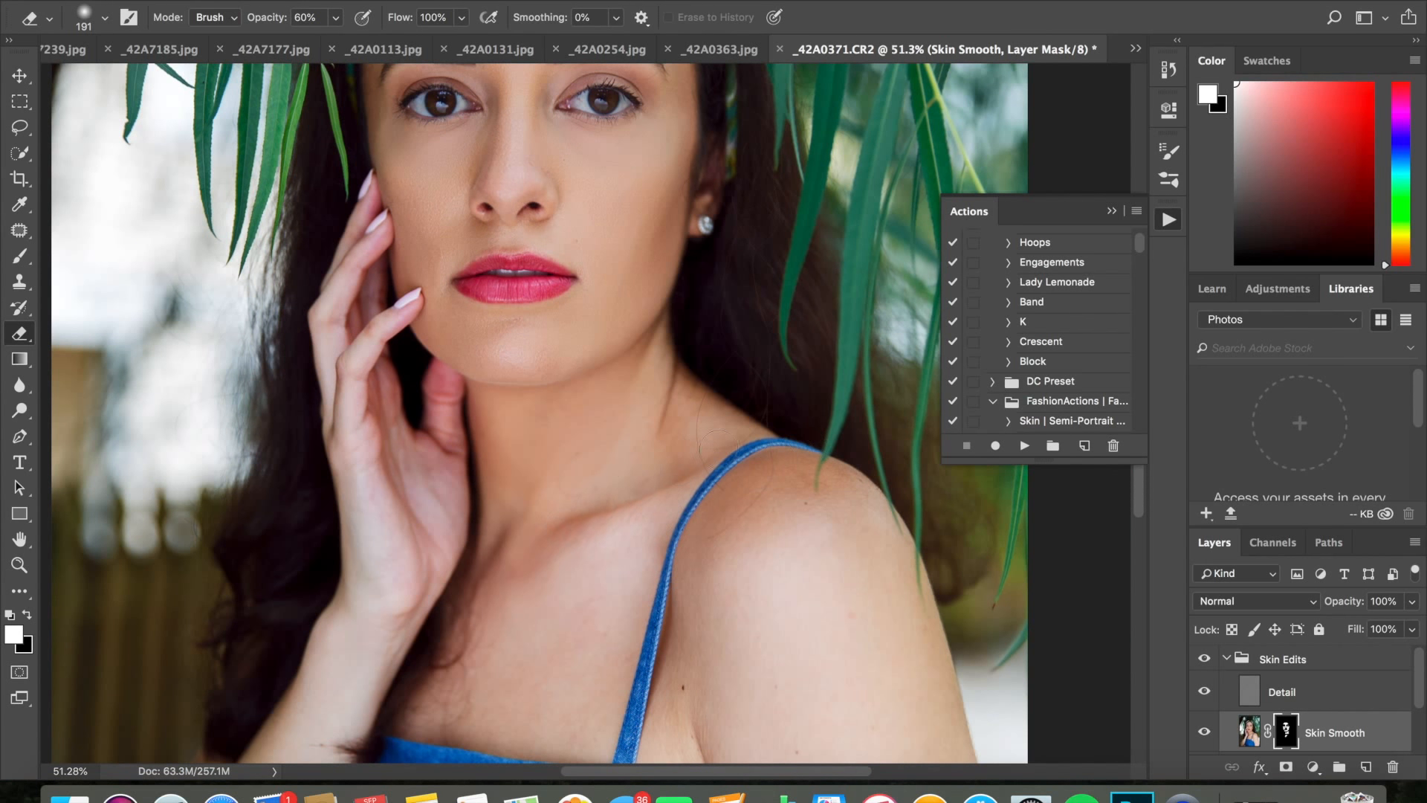
{"action": "scroll", "coordinate": [718, 449], "scroll_direction": "down", "scroll_amount": 3}
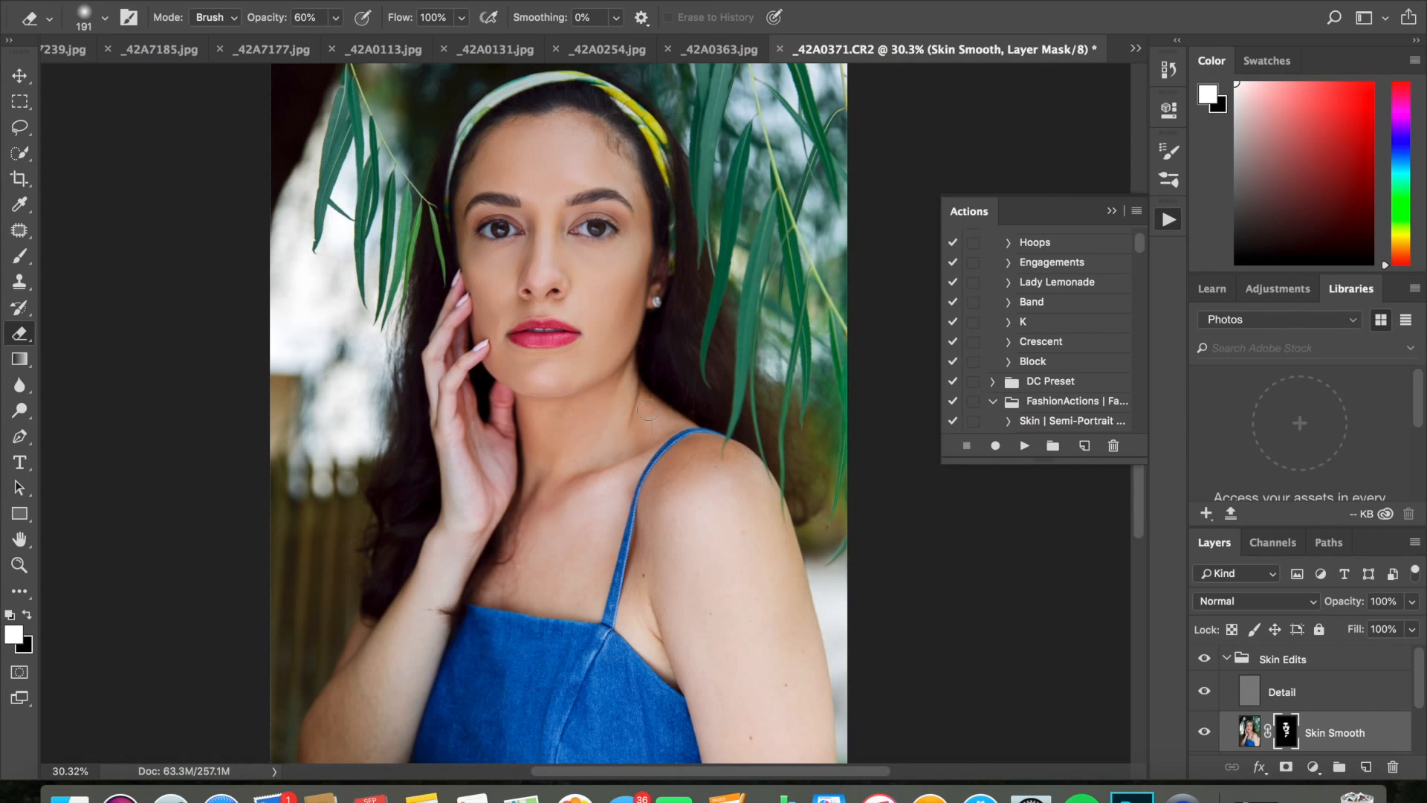
{"action": "scroll", "coordinate": [659, 422], "scroll_direction": "down", "scroll_amount": 2}
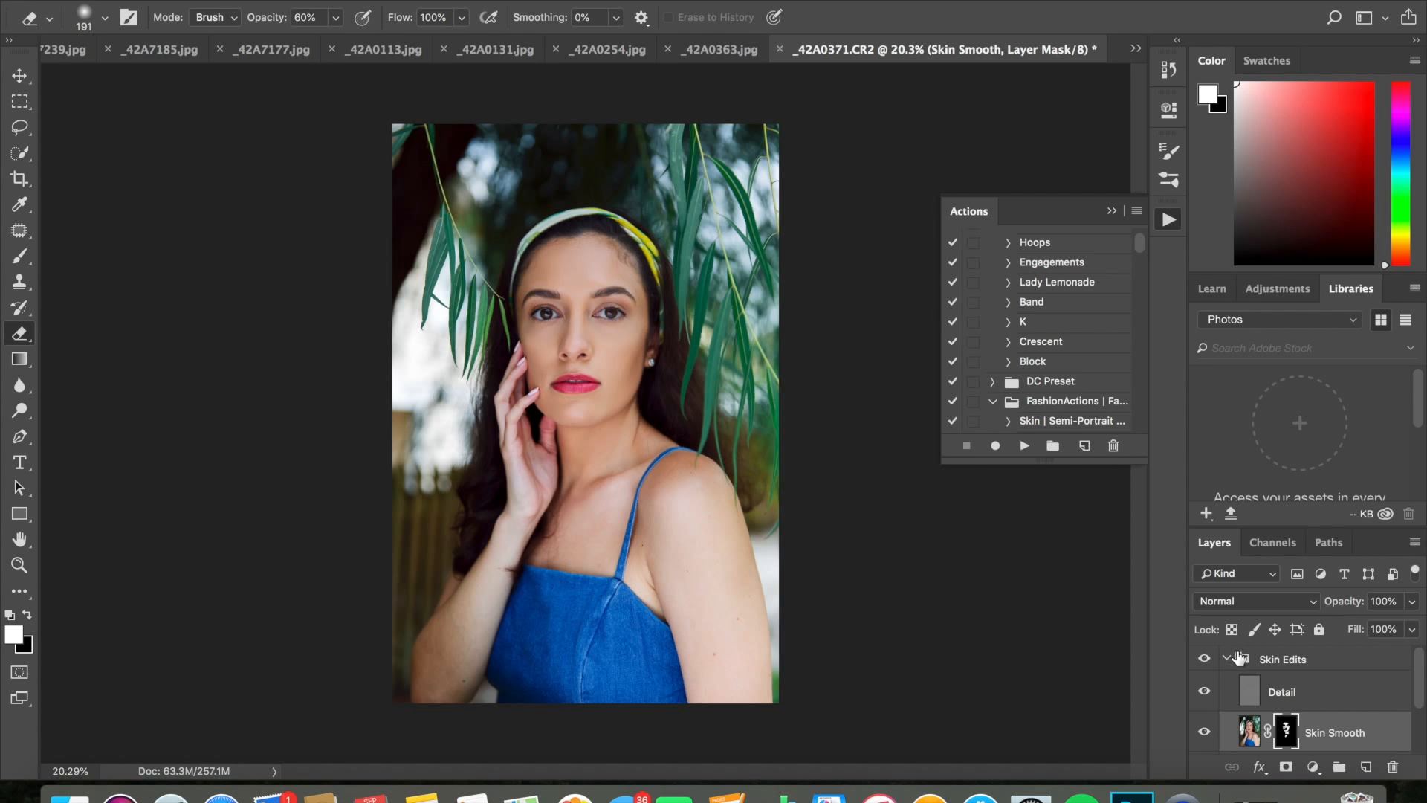
{"action": "left_click", "coordinate": [1205, 658]}
{"action": "left_click", "coordinate": [1206, 659]}
{"action": "left_click", "coordinate": [1206, 659]}
{"action": "left_click", "coordinate": [1205, 659]}
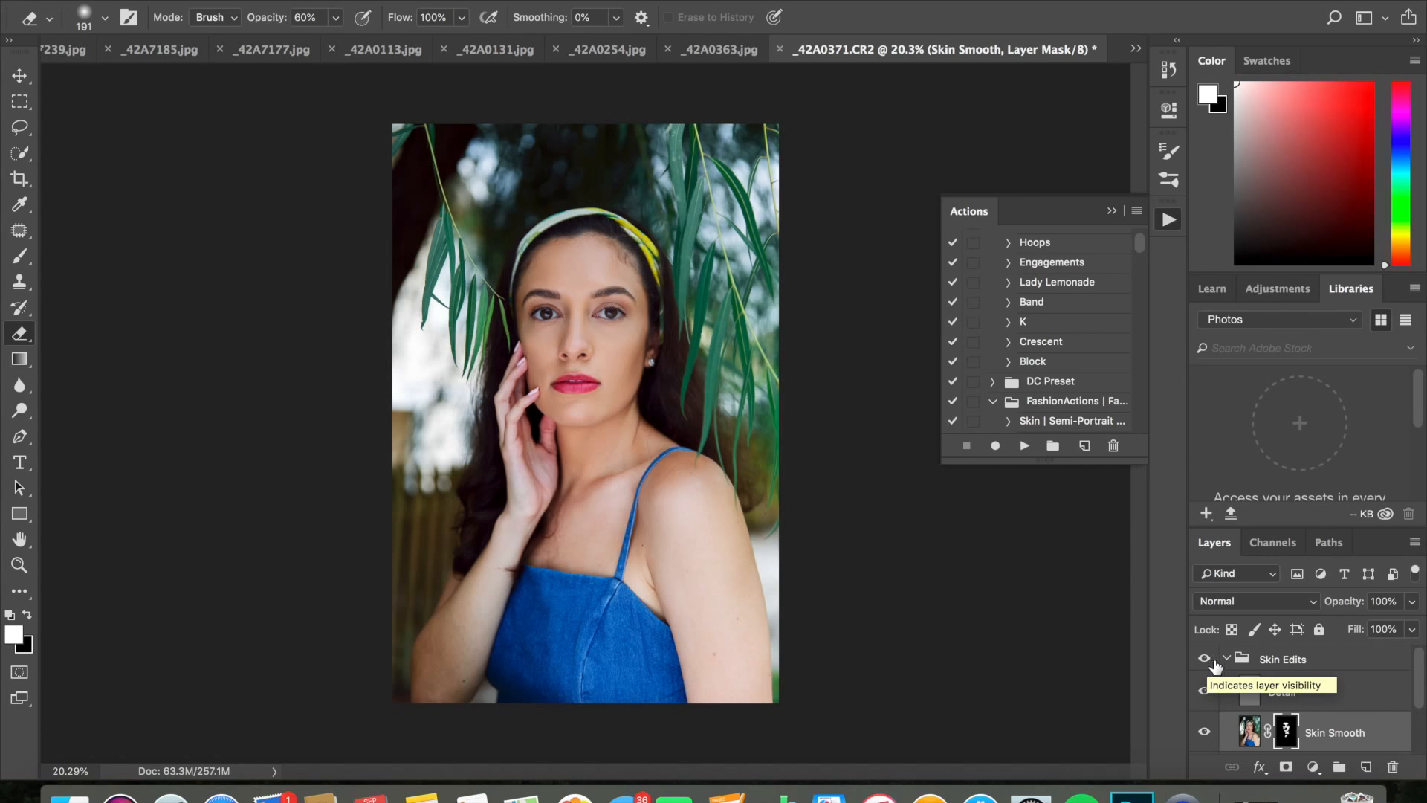
- Collapse the Skin Edits group and merge it with the Background layer
{"action": "left_click", "coordinate": [1231, 661]}
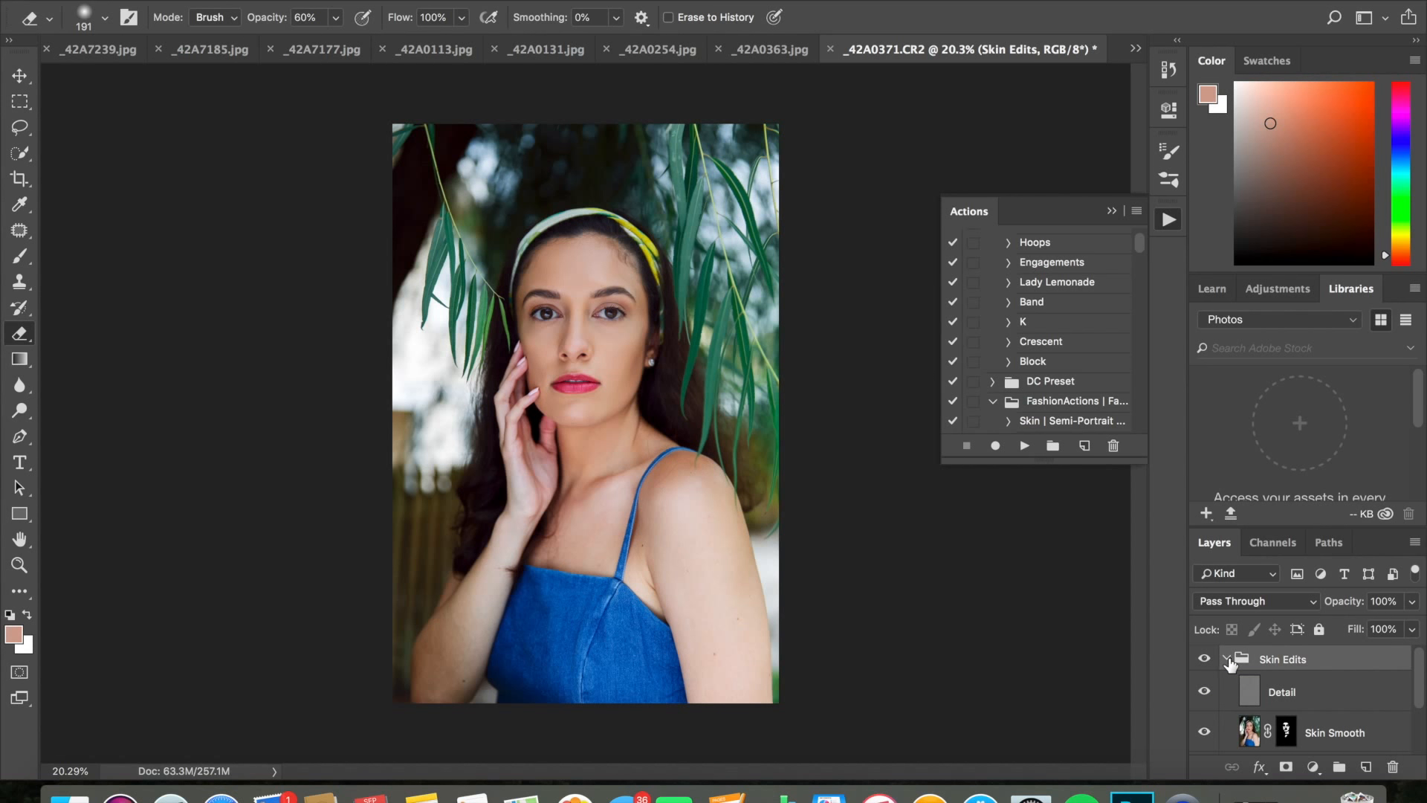
{"action": "left_click", "coordinate": [1228, 660]}
{"action": "left_click", "coordinate": [1290, 701]}
{"action": "right_click", "coordinate": [1291, 700]}
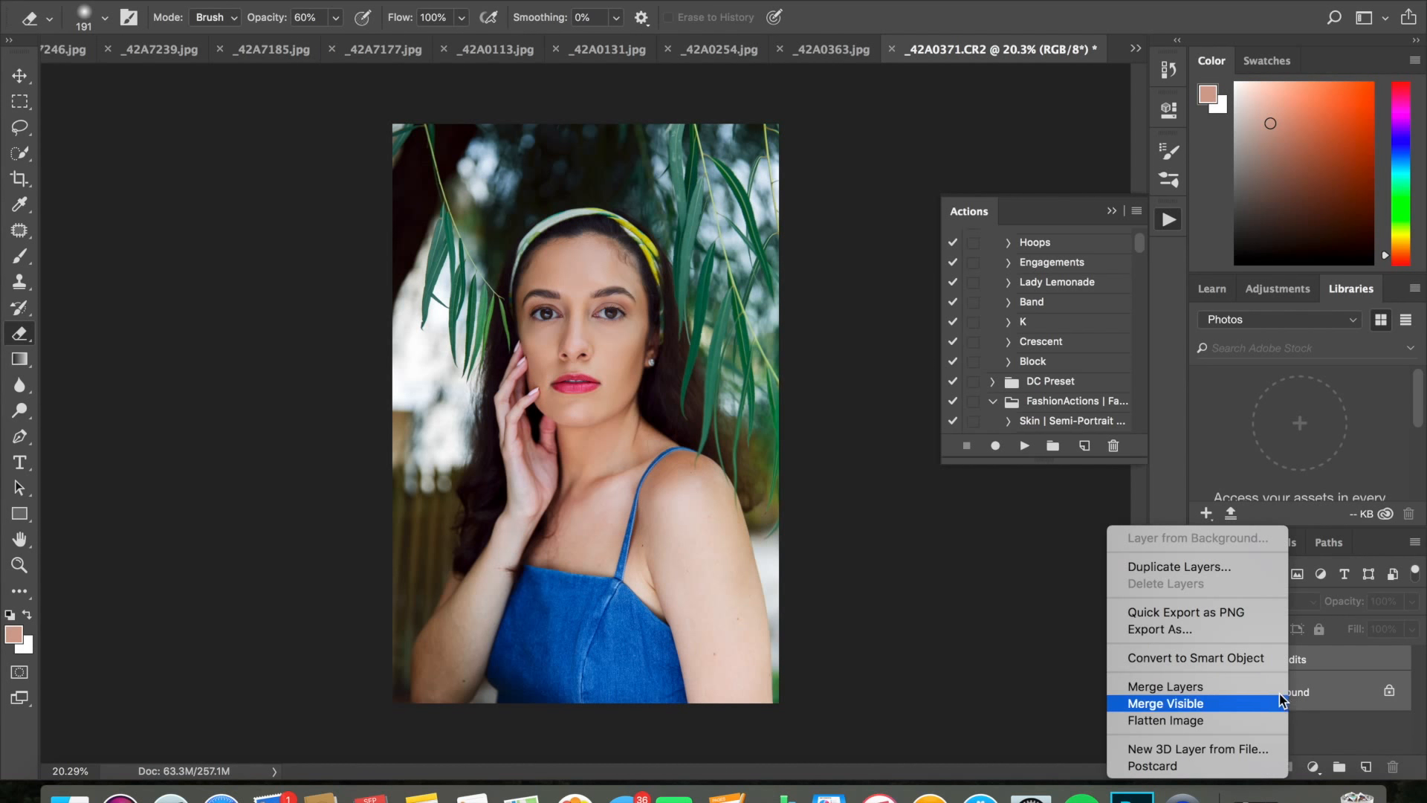
{"action": "left_click", "coordinate": [1251, 685]}
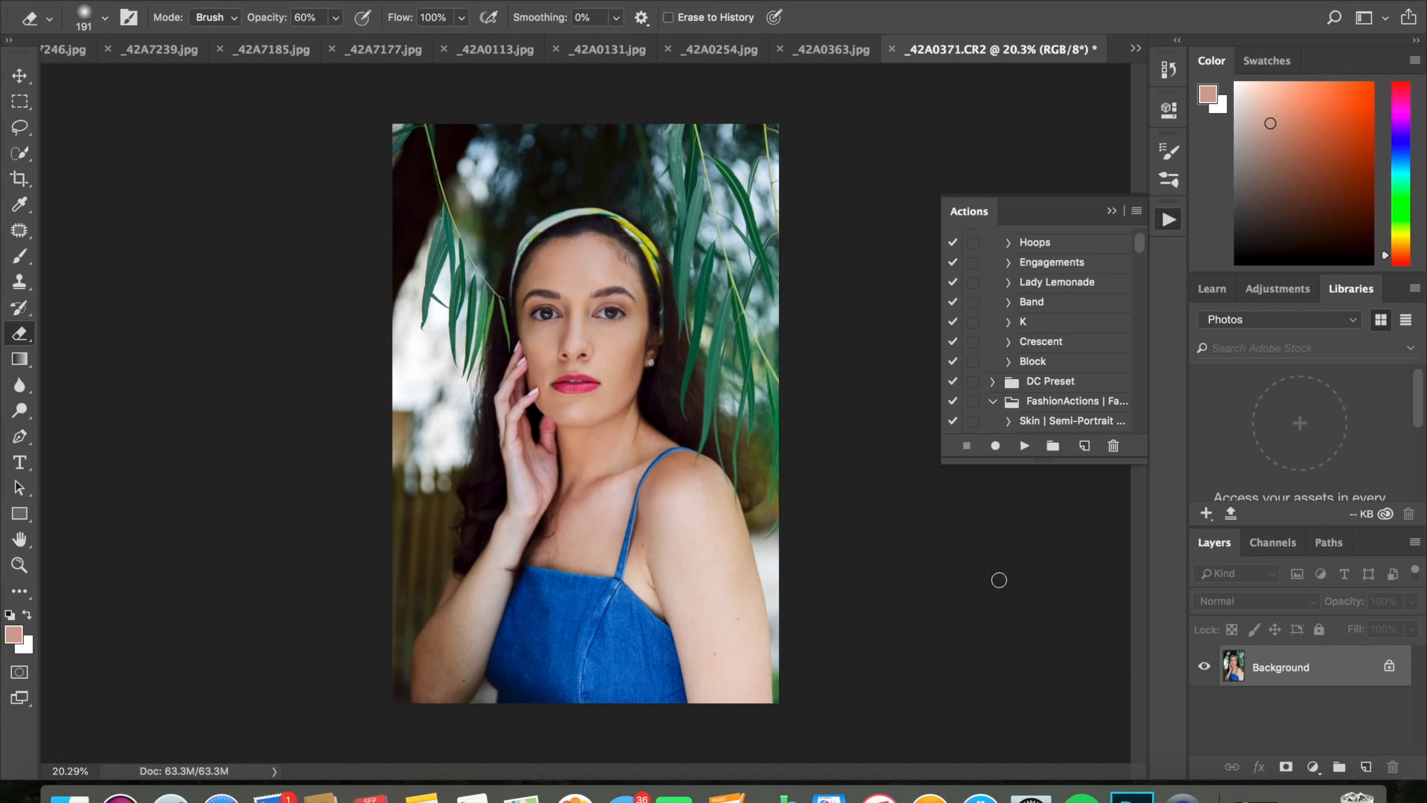
- Add a Curves adjustment layer above Background, pull the RGB curve's shadow quarter slightly down, and invert its mask to black
{"action": "left_click", "coordinate": [1313, 766]}
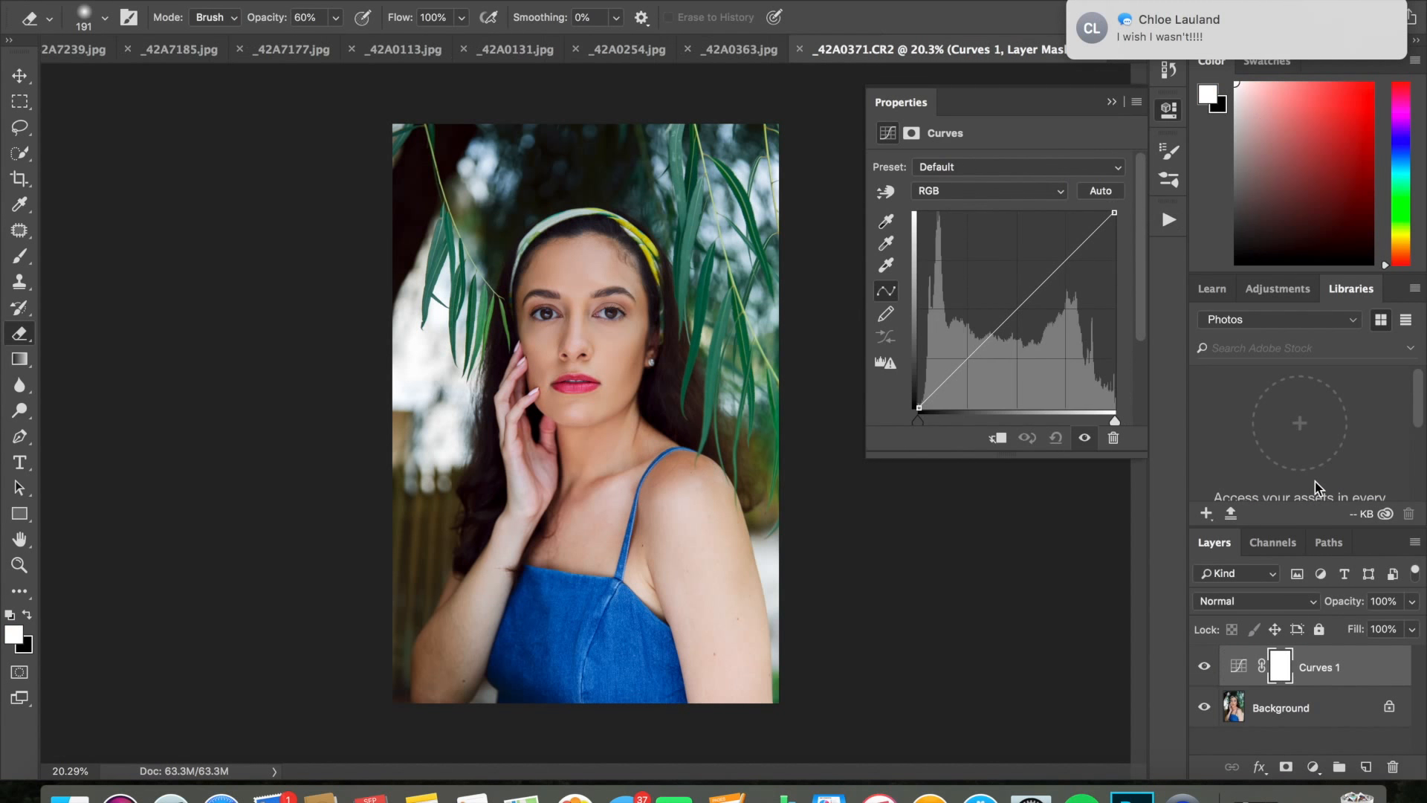
{"action": "left_click_drag", "start_coordinate": [1159, 27], "coordinate": [1381, 28]}
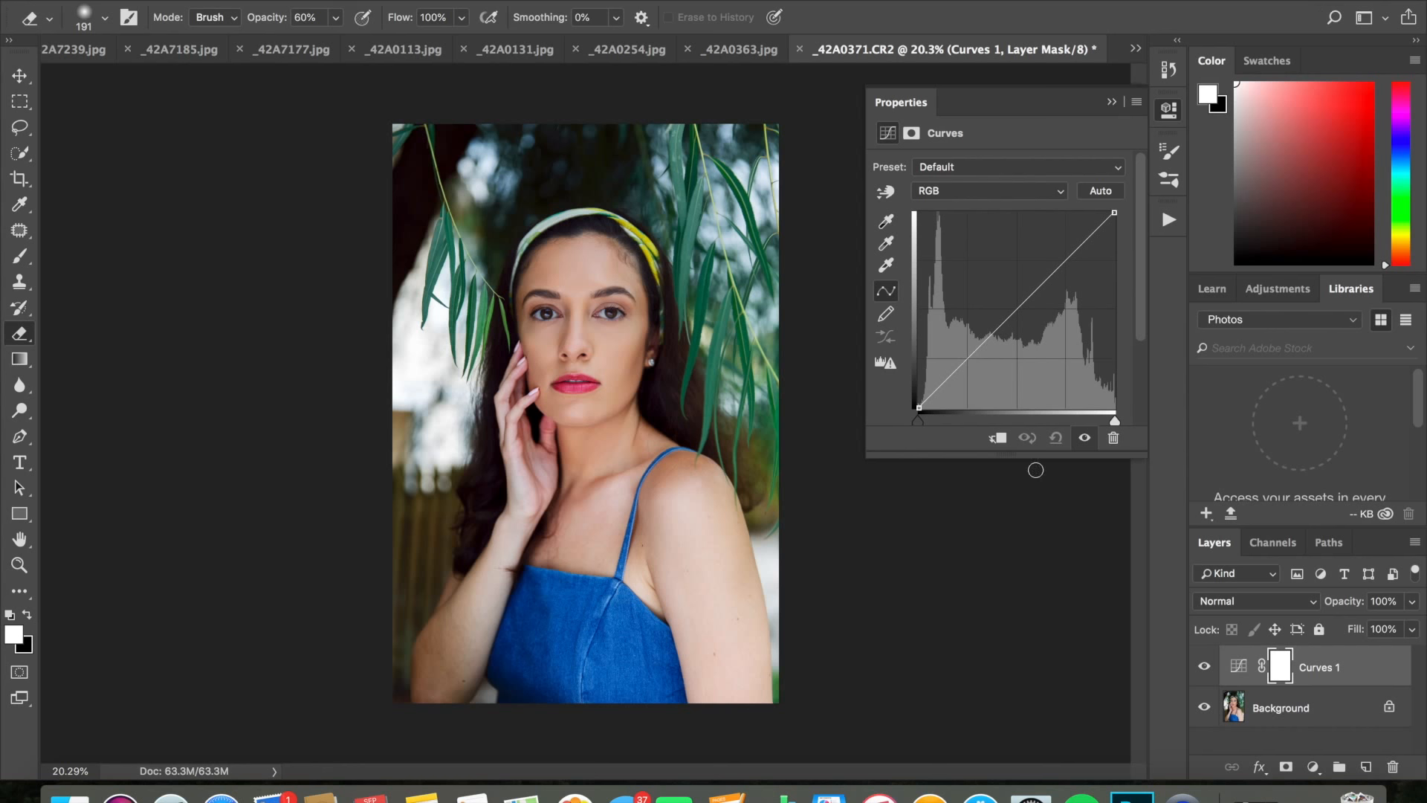
{"action": "left_click_drag", "start_coordinate": [971, 357], "coordinate": [970, 362]}
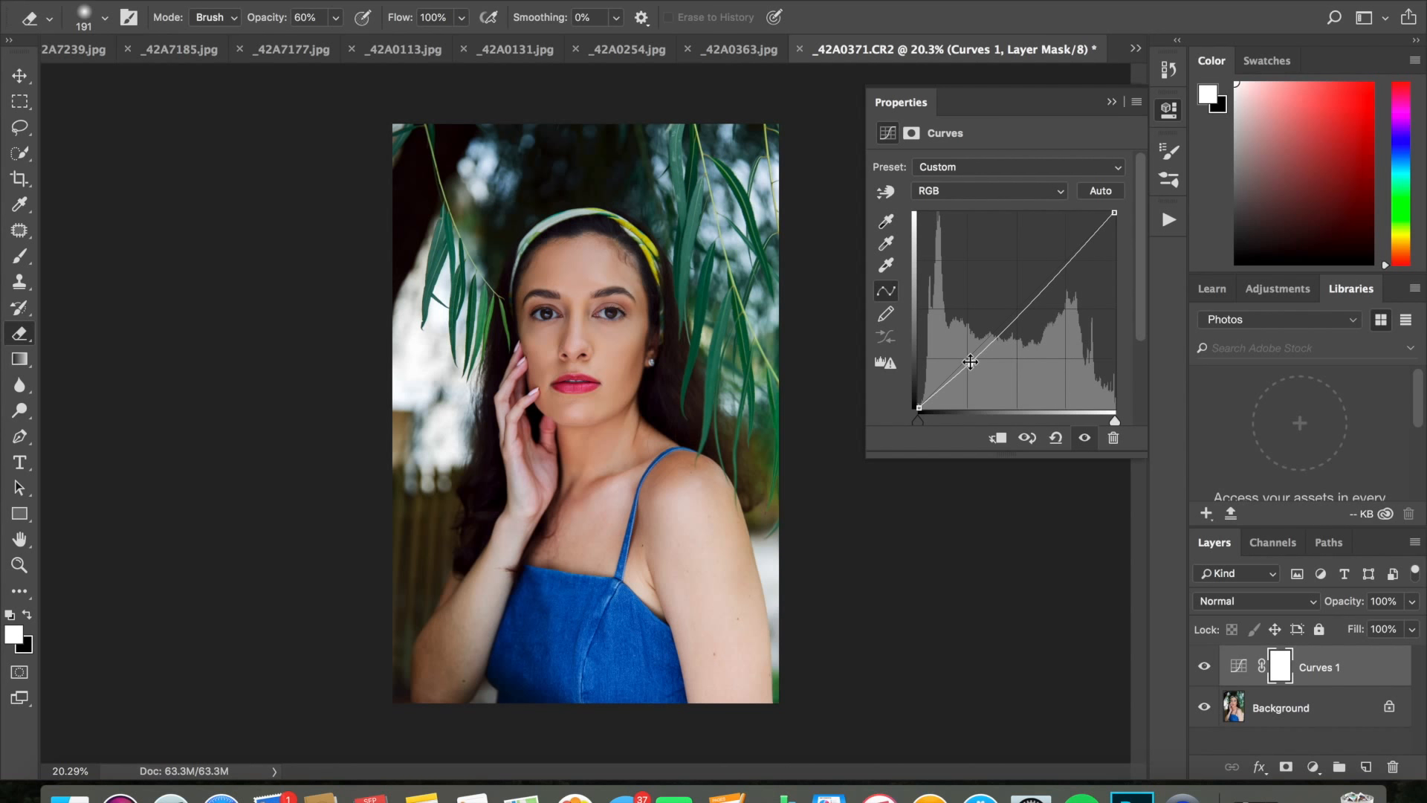
{"action": "key", "text": "super+i"}
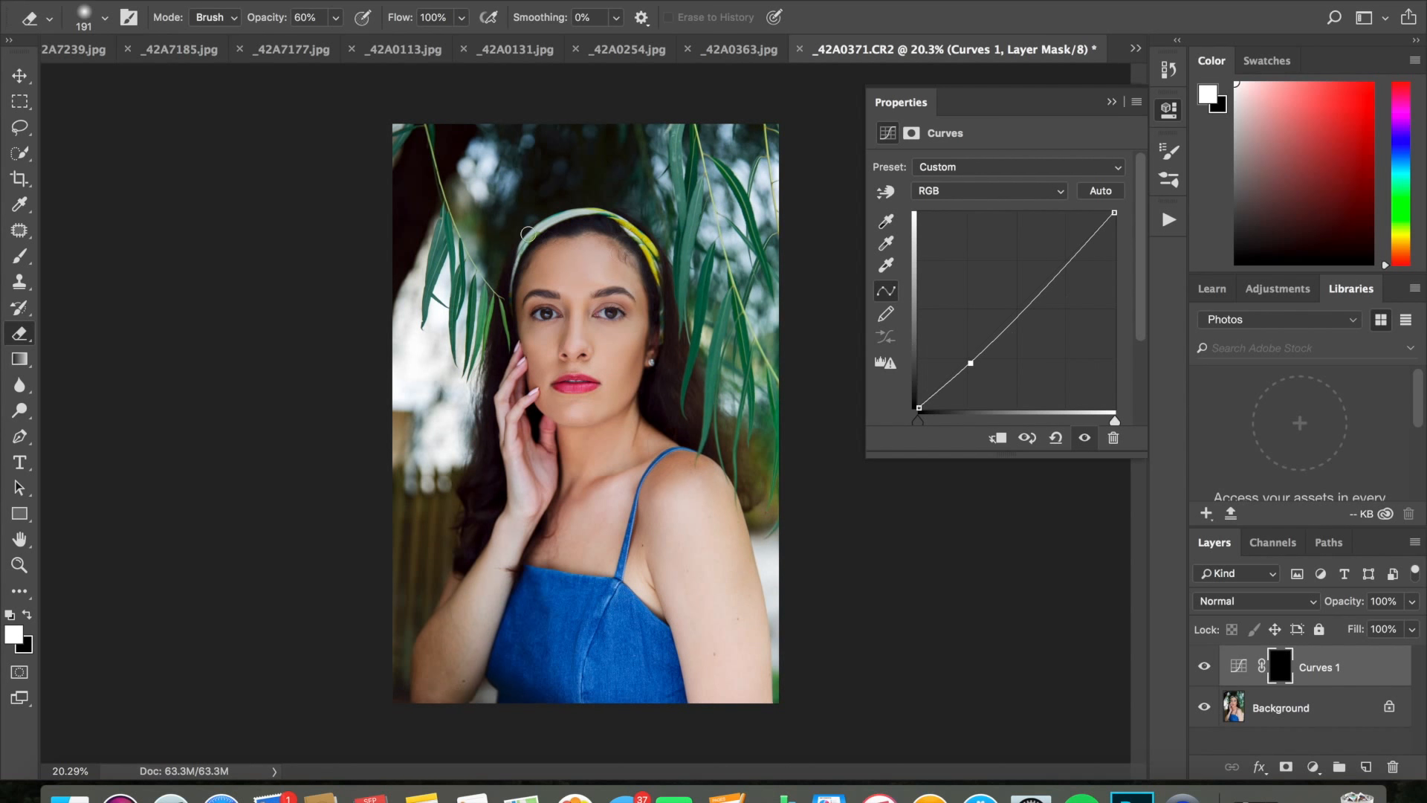
- Paint white around the outline of the face on the Curves 1 mask with a soft brush at 100% opacity, enlarging it to 300 px
{"action": "key", "text": "super+equal"}
{"action": "key", "text": "super+equal"}
{"action": "left_click", "coordinate": [24, 259]}
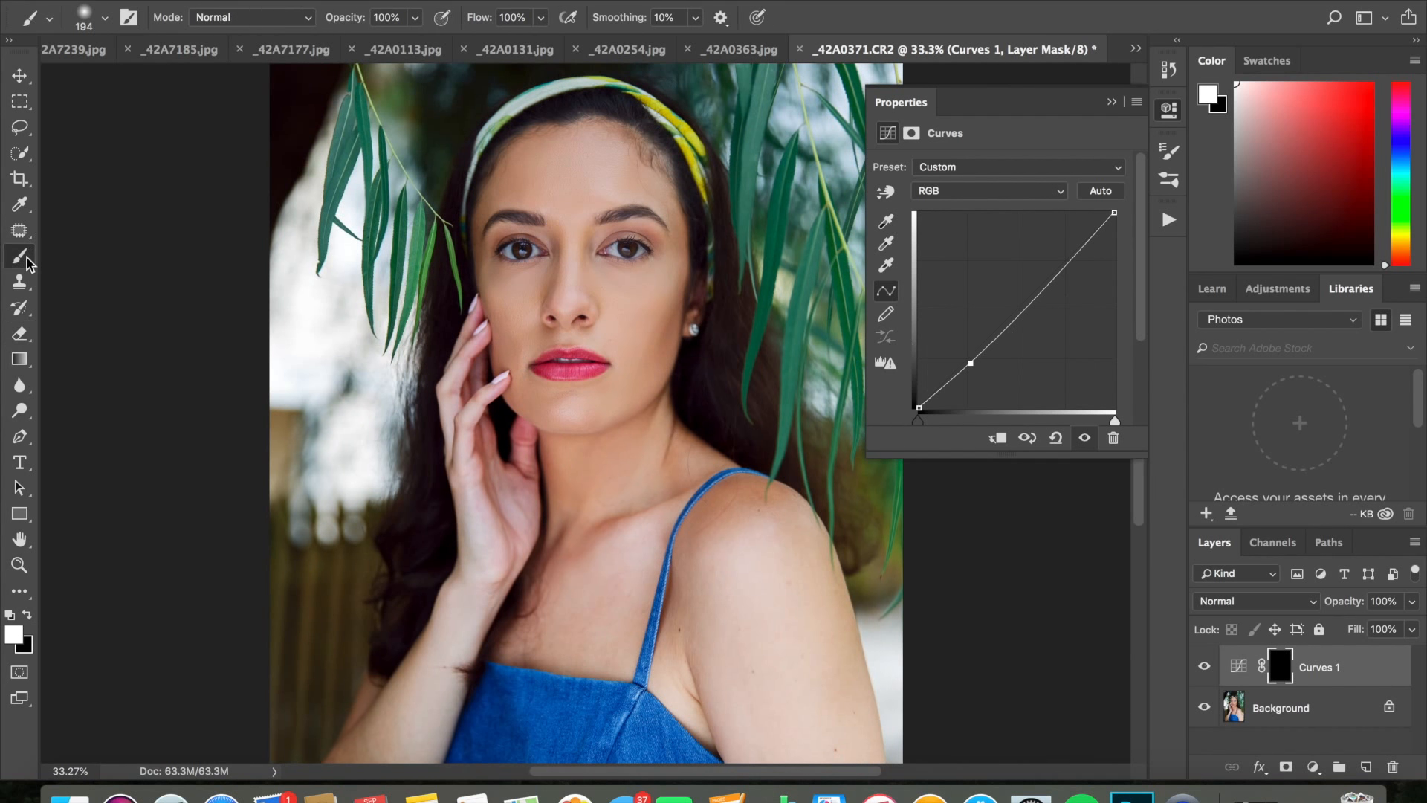
{"action": "left_click", "coordinate": [99, 15]}
{"action": "left_click", "coordinate": [221, 80]}
{"action": "left_click", "coordinate": [499, 169]}
{"action": "mouse_move", "coordinate": [499, 168]}
{"action": "left_mouse_down"}
{"action": "mouse_move", "coordinate": [562, 122]}
{"action": "mouse_move", "coordinate": [655, 154]}
{"action": "mouse_move", "coordinate": [686, 200]}
{"action": "mouse_move", "coordinate": [481, 184]}
{"action": "mouse_move", "coordinate": [474, 199]}
{"action": "mouse_move", "coordinate": [507, 271]}
{"action": "mouse_move", "coordinate": [470, 221]}
{"action": "mouse_move", "coordinate": [518, 449]}
{"action": "mouse_move", "coordinate": [678, 398]}
{"action": "mouse_move", "coordinate": [755, 466]}
{"action": "mouse_move", "coordinate": [664, 409]}
{"action": "mouse_move", "coordinate": [696, 235]}
{"action": "mouse_move", "coordinate": [639, 125]}
{"action": "mouse_move", "coordinate": [523, 433]}
{"action": "mouse_move", "coordinate": [493, 416]}
{"action": "mouse_move", "coordinate": [493, 476]}
{"action": "mouse_move", "coordinate": [478, 364]}
{"action": "left_mouse_up"}
{"action": "left_click", "coordinate": [106, 20]}
{"action": "left_click", "coordinate": [211, 79]}
{"action": "scroll", "coordinate": [478, 364], "scroll_direction": "down", "scroll_amount": 4}
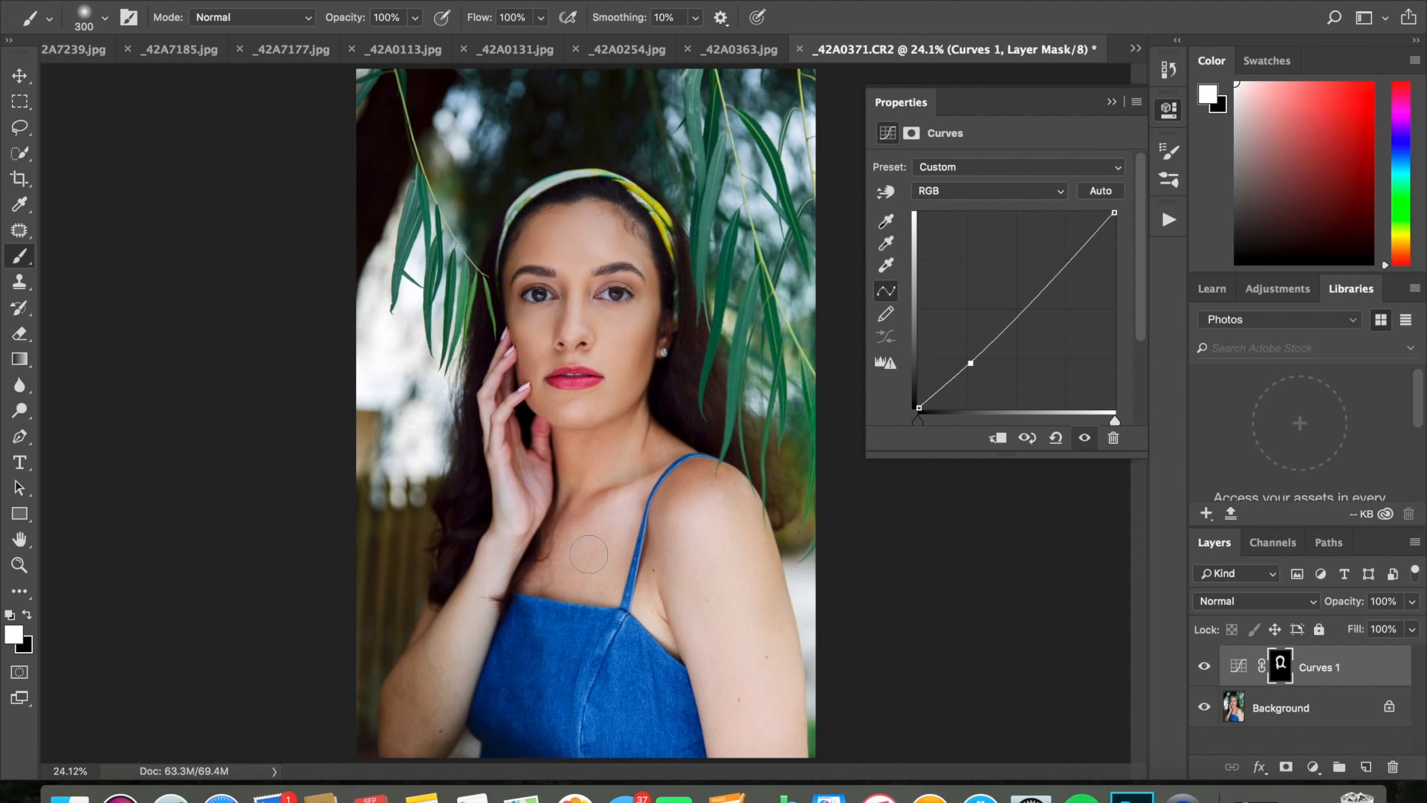
- Paint white along the edges of both arms and the shoulder on the Curves 1 mask with a 428 px soft brush
{"action": "left_click", "coordinate": [105, 18]}
{"action": "left_click_drag", "start_coordinate": [213, 79], "coordinate": [219, 79]}
{"action": "mouse_move", "coordinate": [393, 690]}
{"action": "left_mouse_down"}
{"action": "mouse_move", "coordinate": [483, 546]}
{"action": "mouse_move", "coordinate": [482, 508]}
{"action": "left_mouse_up"}
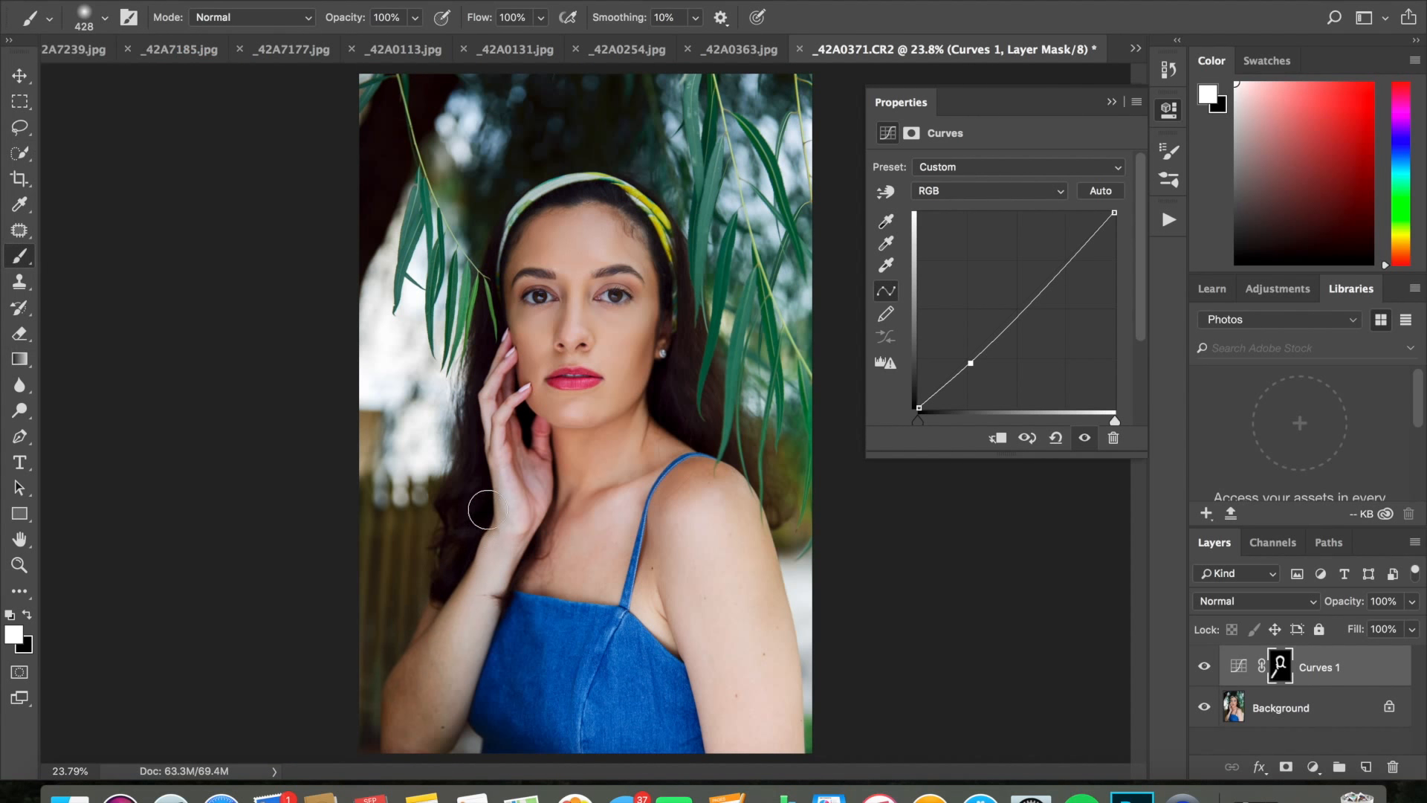
{"action": "left_click_drag", "start_coordinate": [465, 711], "coordinate": [536, 537]}
{"action": "left_click_drag", "start_coordinate": [661, 578], "coordinate": [698, 743]}
{"action": "mouse_move", "coordinate": [673, 496]}
{"action": "left_mouse_down"}
{"action": "mouse_move", "coordinate": [708, 458]}
{"action": "mouse_move", "coordinate": [809, 722]}
{"action": "mouse_move", "coordinate": [793, 757]}
{"action": "left_mouse_up"}
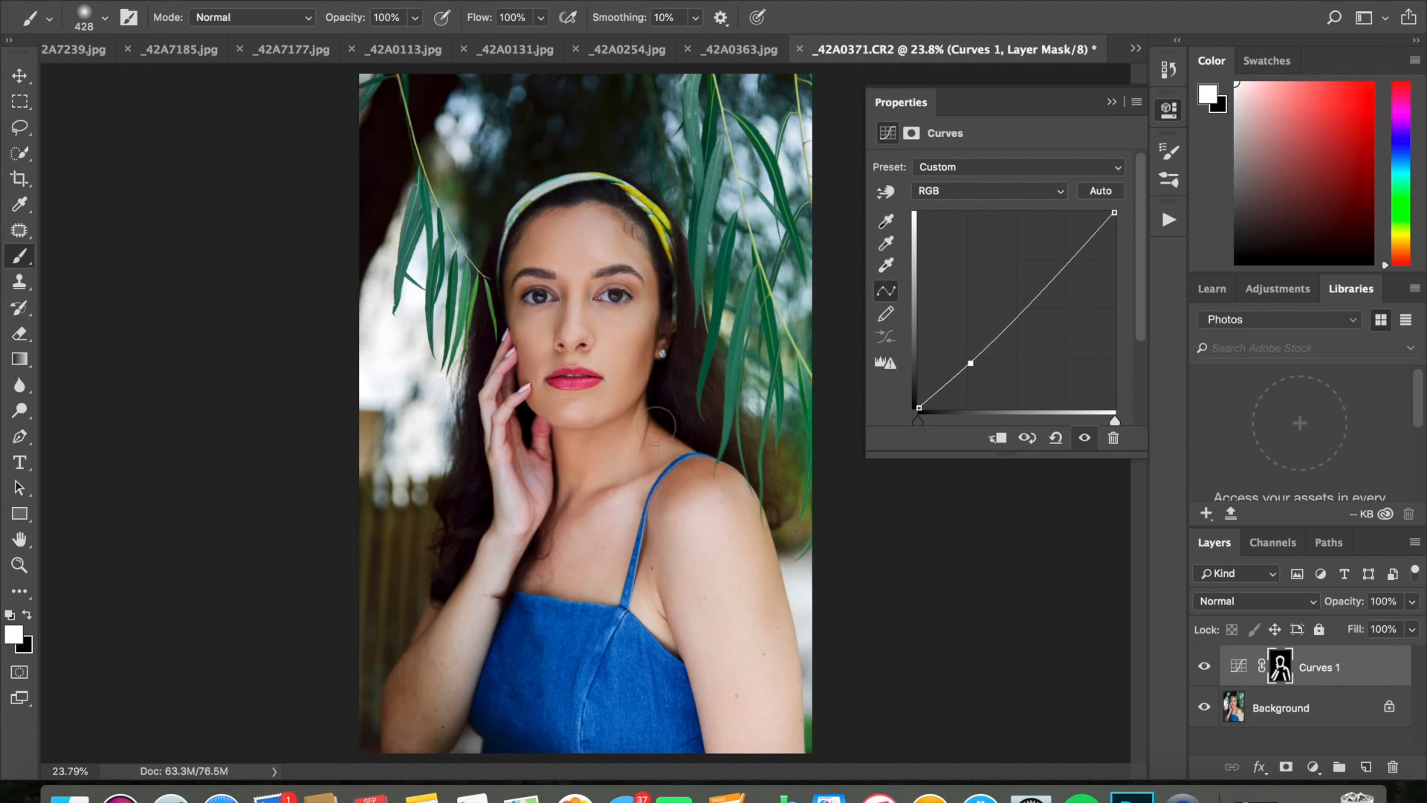
- Paint nose contours on the Curves 1 mask, reducing the soft brush to 137 px and finally 92 px
{"action": "scroll", "coordinate": [585, 308], "scroll_direction": "up", "scroll_amount": 5}
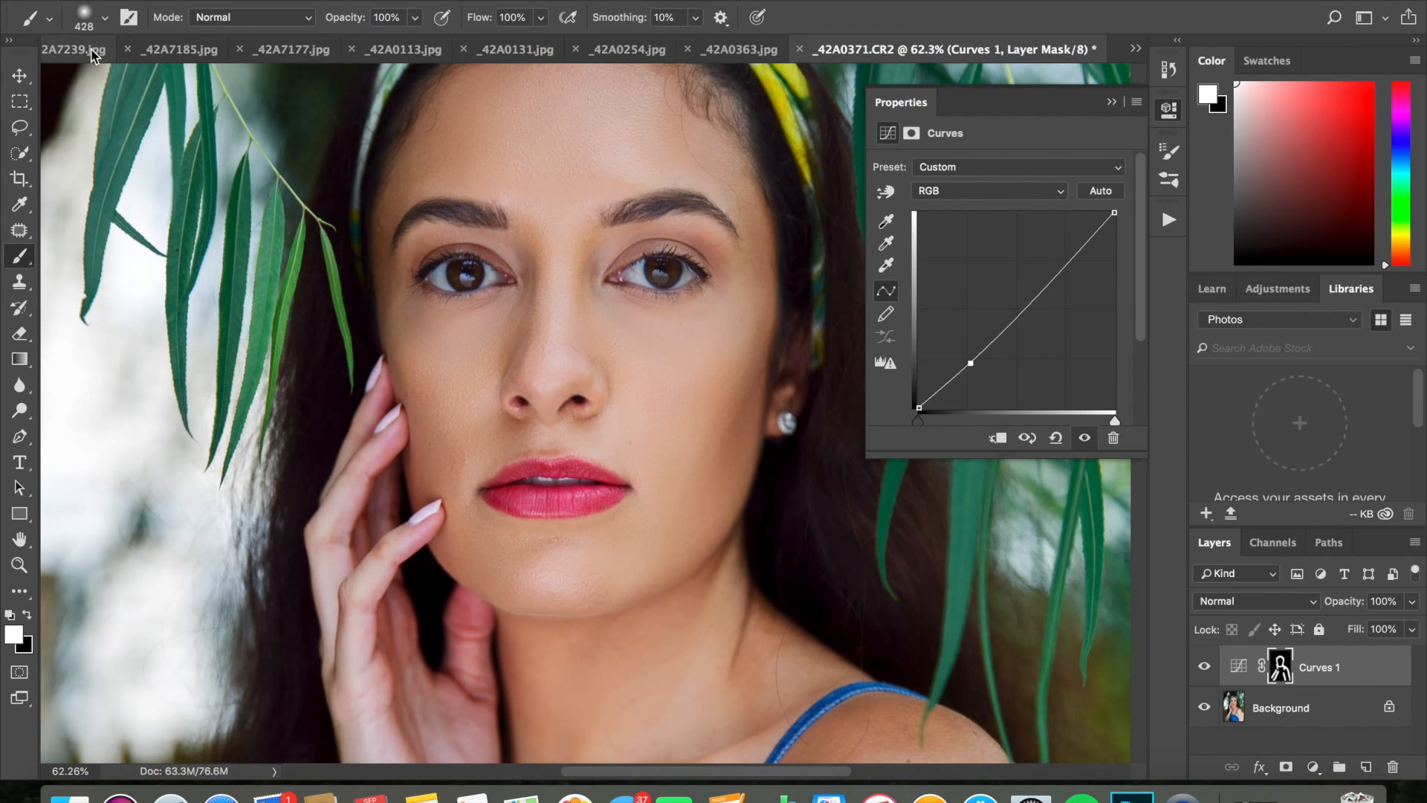
{"action": "left_click", "coordinate": [105, 17]}
{"action": "left_click_drag", "start_coordinate": [199, 79], "coordinate": [186, 78]}
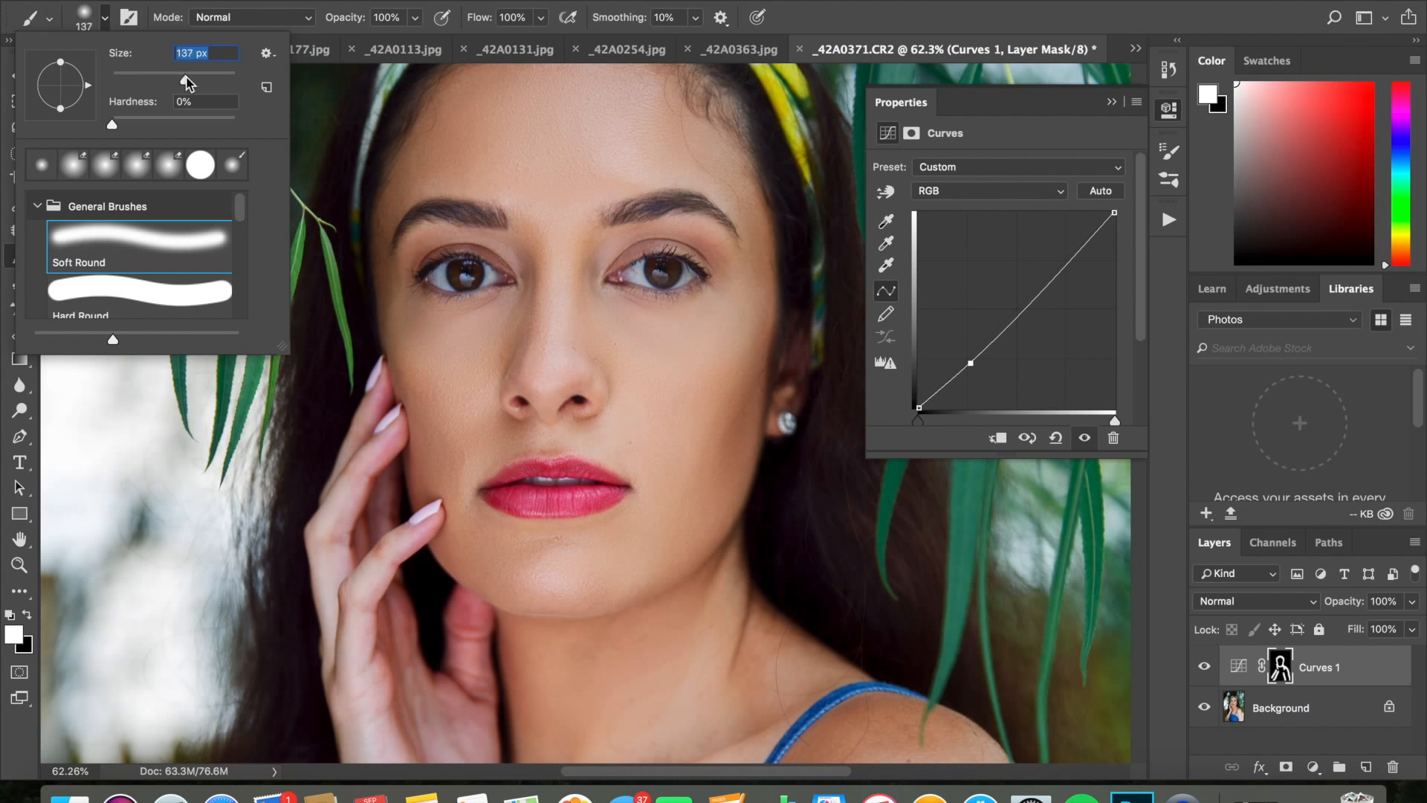
{"action": "left_click", "coordinate": [562, 397]}
{"action": "left_click", "coordinate": [105, 17]}
{"action": "left_click_drag", "start_coordinate": [174, 79], "coordinate": [168, 78]}
{"action": "left_click", "coordinate": [523, 397]}
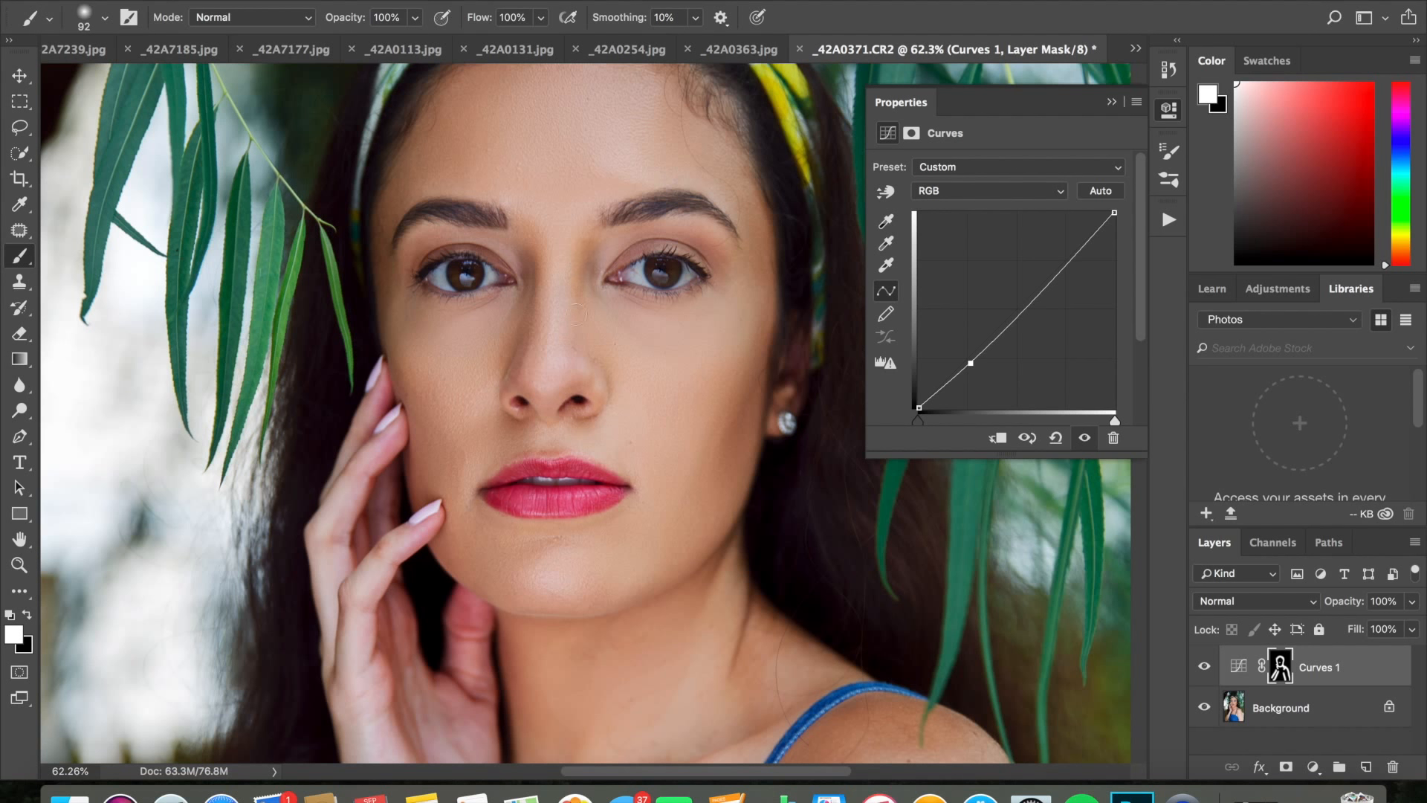
- Soften the nose contouring on the Curves 1 mask with a 127 px eraser at 28% opacity
{"action": "key", "text": "e"}
{"action": "left_click", "coordinate": [105, 17]}
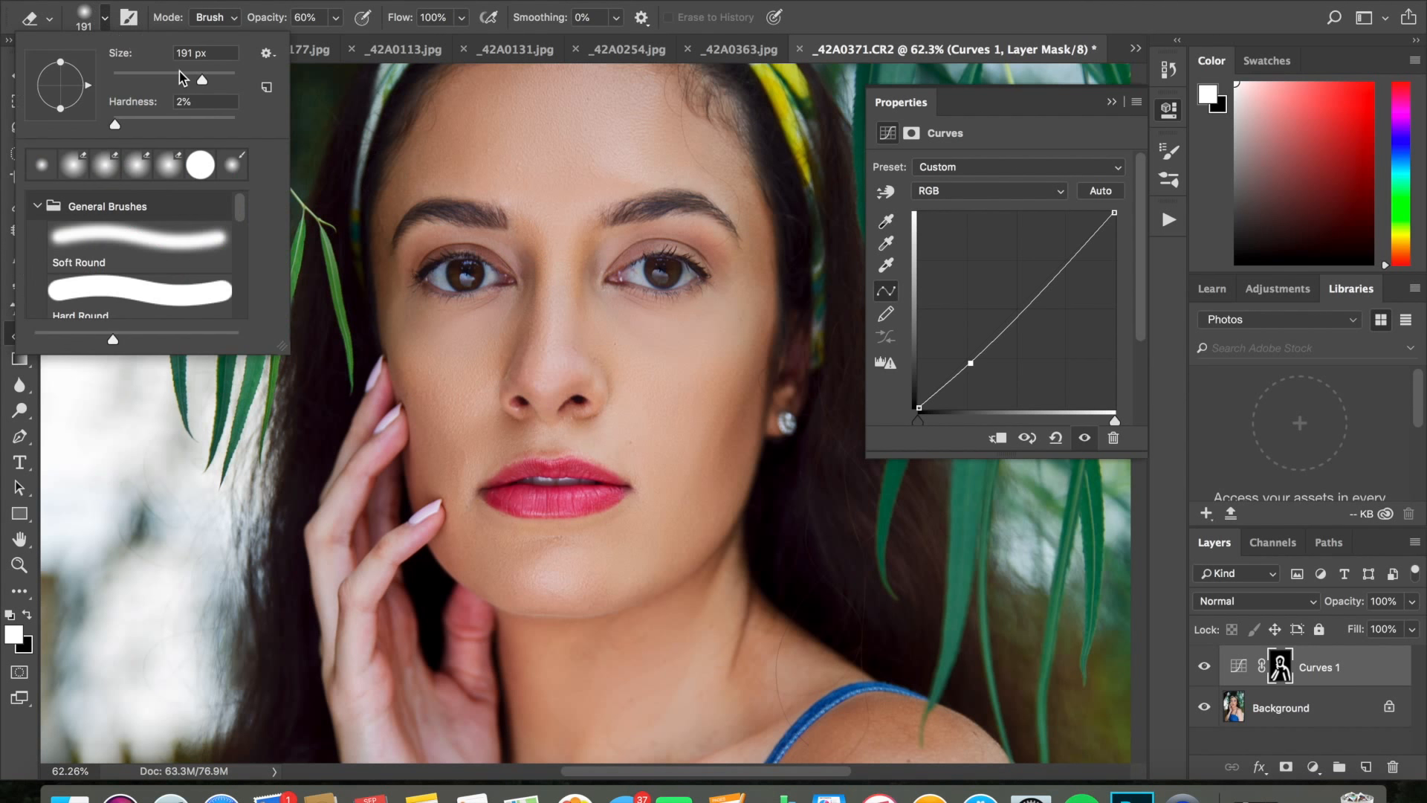
{"action": "left_click", "coordinate": [336, 17]}
{"action": "left_click_drag", "start_coordinate": [338, 39], "coordinate": [305, 41]}
{"action": "left_click", "coordinate": [529, 321]}
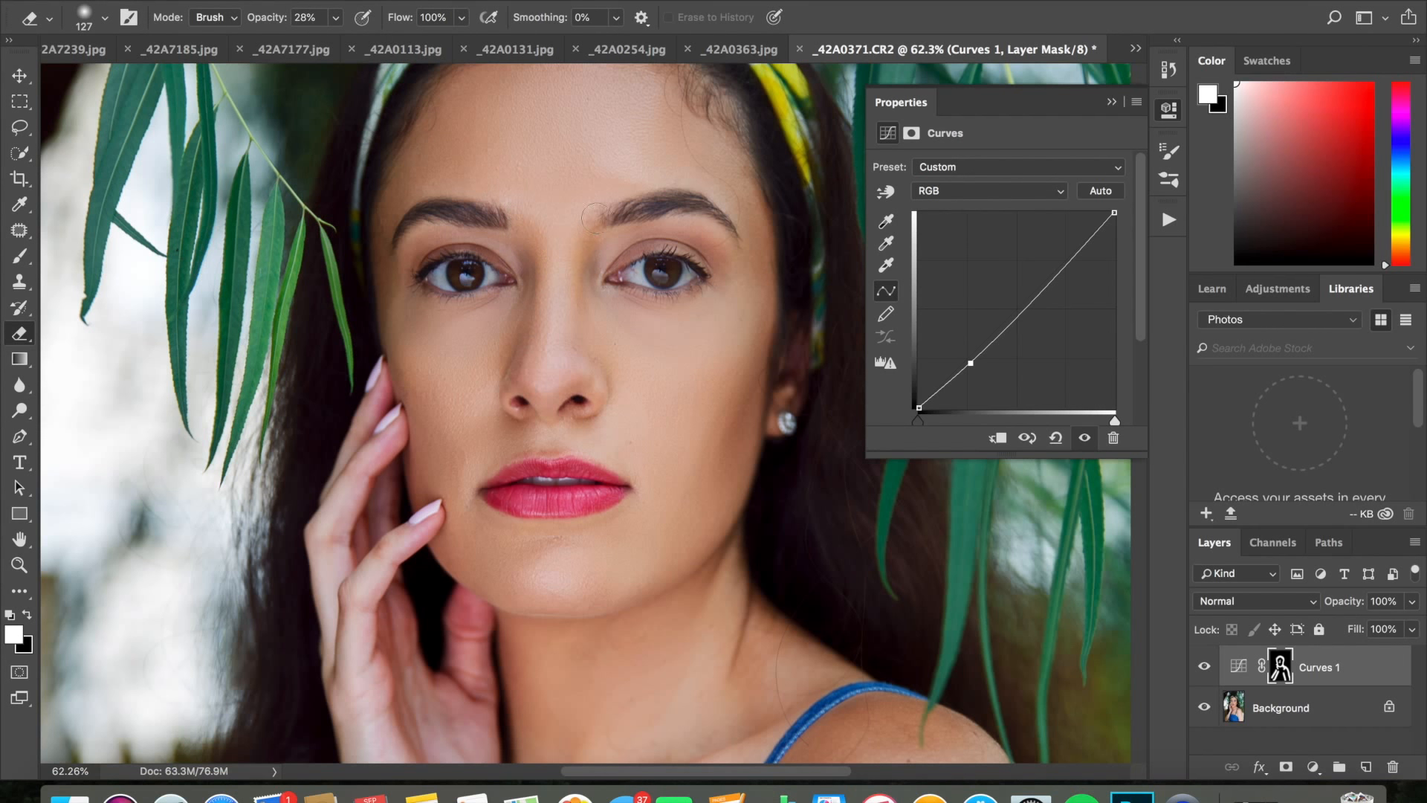
- Compare the portrait with the Curves 1 layer hidden and shown, and set the layer's opacity to 80%
{"action": "scroll", "coordinate": [528, 213], "scroll_direction": "down", "scroll_amount": 10}
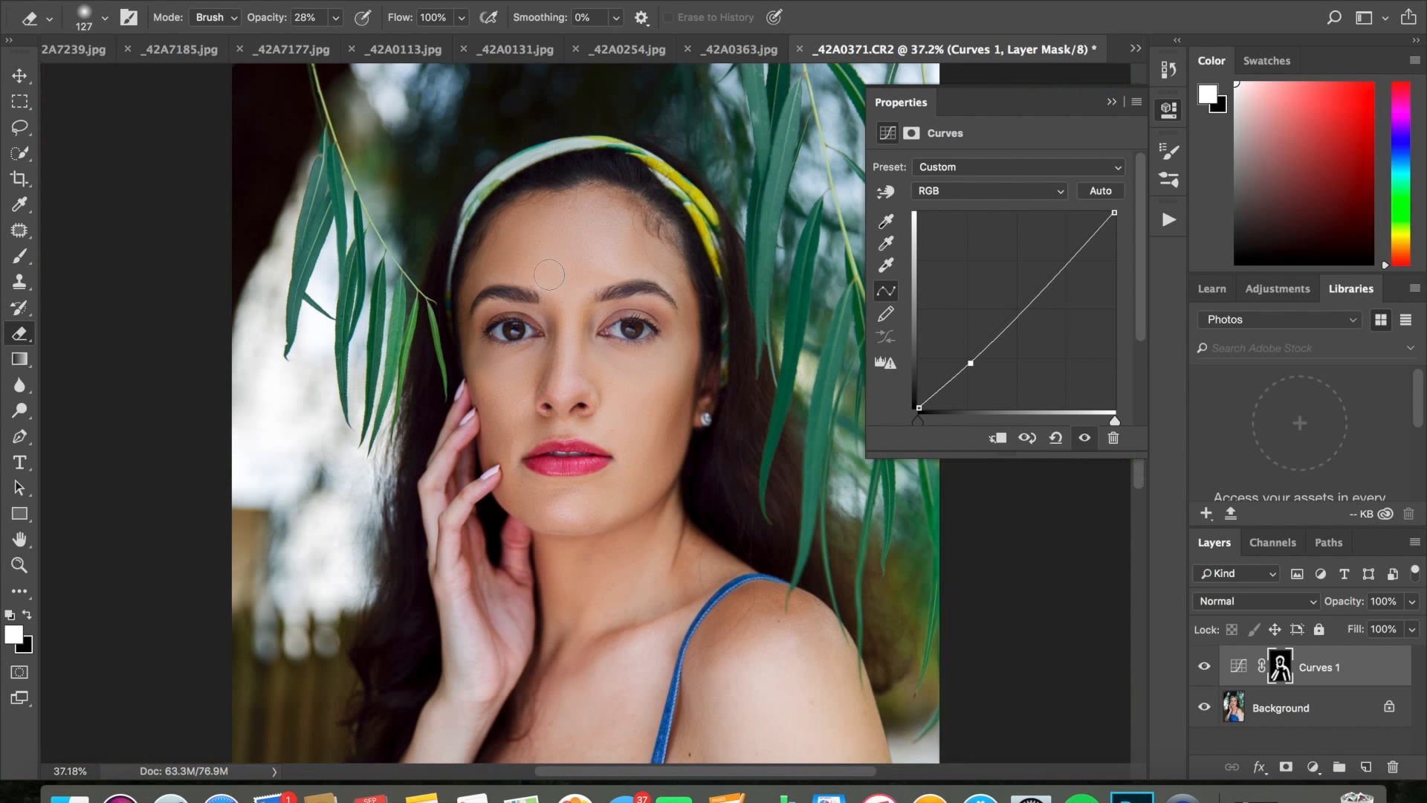
{"action": "scroll", "coordinate": [529, 214], "scroll_direction": "up", "scroll_amount": 2}
{"action": "left_click", "coordinate": [1206, 668]}
{"action": "left_click", "coordinate": [1206, 668]}
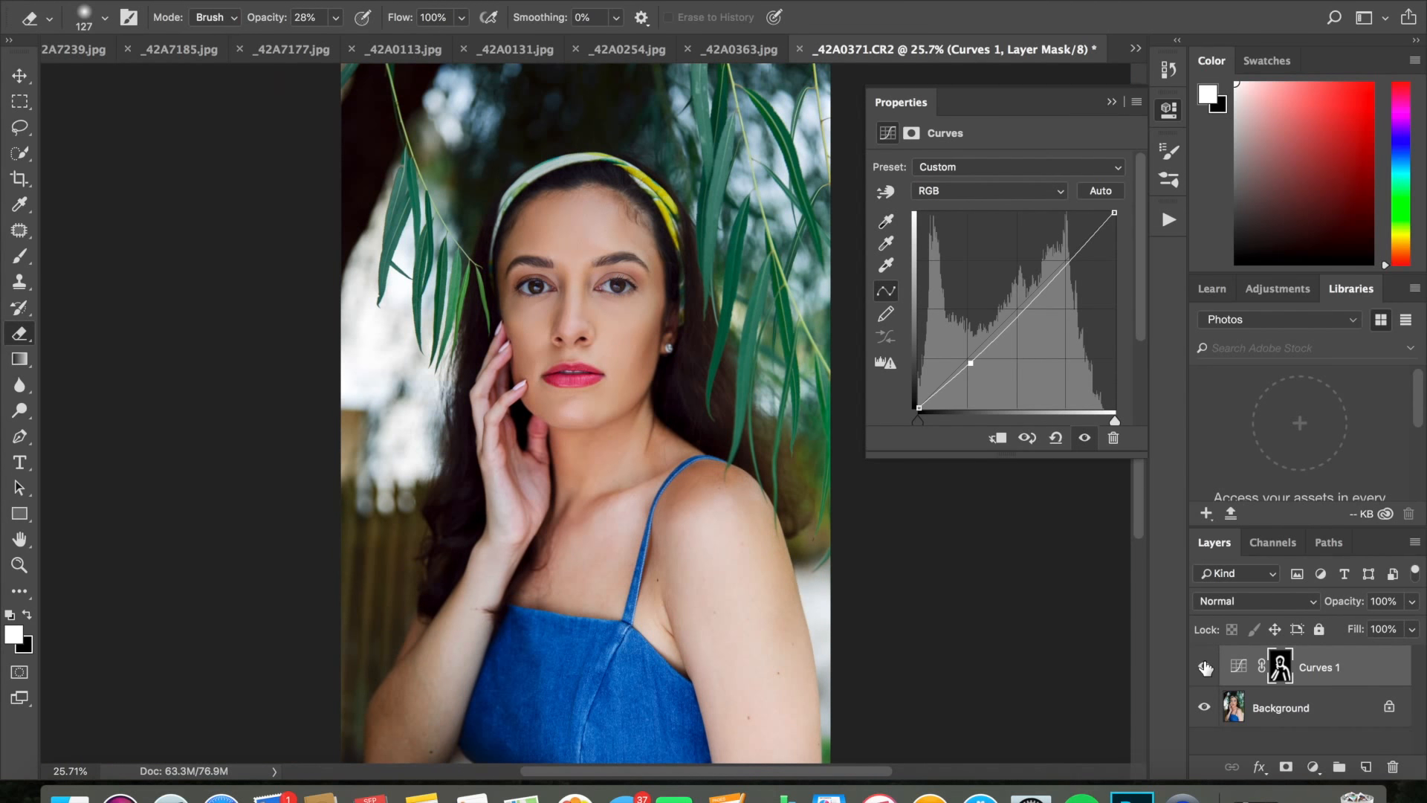
{"action": "scroll", "coordinate": [821, 557], "scroll_direction": "up", "scroll_amount": 4}
{"action": "scroll", "coordinate": [595, 387], "scroll_direction": "down", "scroll_amount": 4}
{"action": "left_click", "coordinate": [1412, 601]}
{"action": "left_click_drag", "start_coordinate": [1413, 629], "coordinate": [1396, 629]}
{"action": "left_click", "coordinate": [1207, 679]}
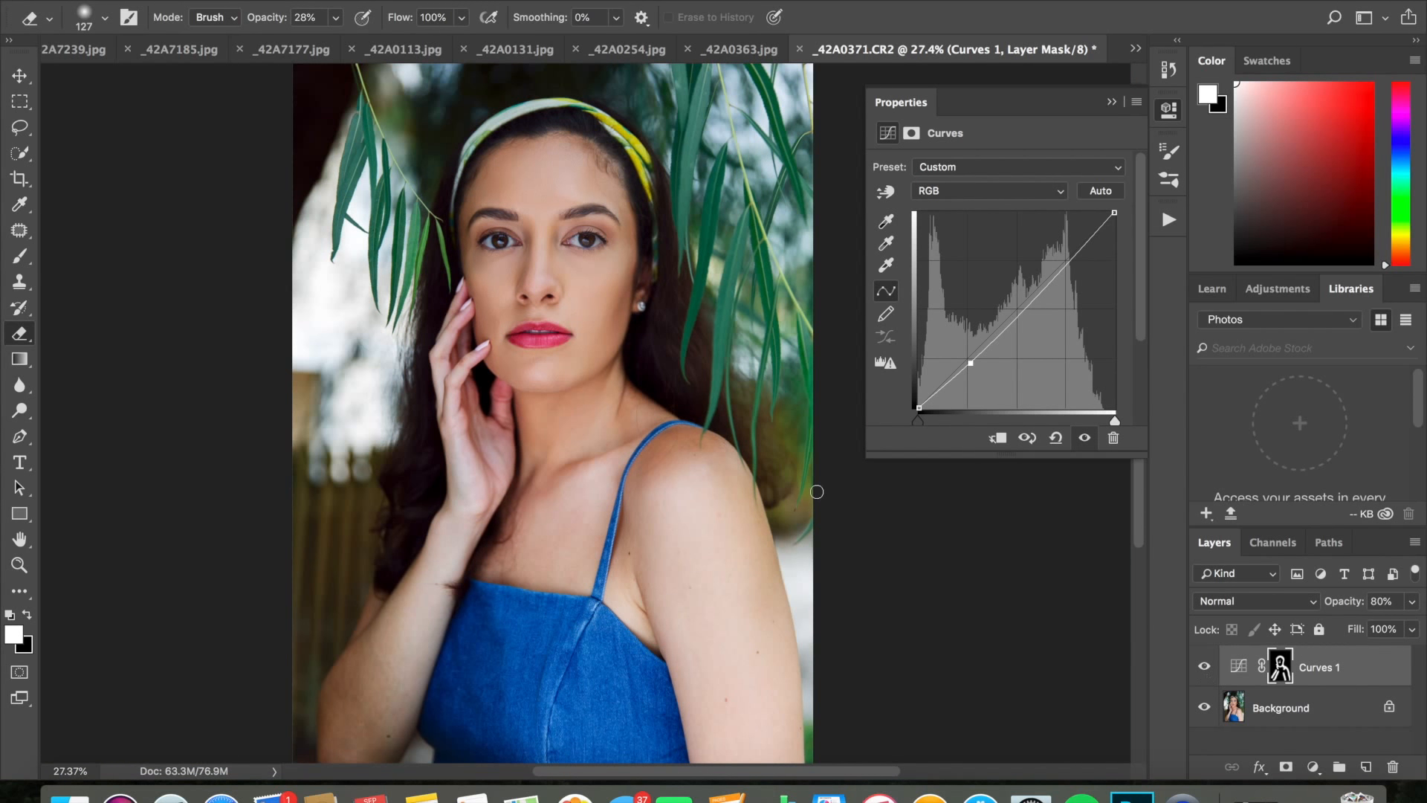
- Add a second Curves adjustment layer, raise the RGB curve slightly in the highlights, and invert its mask to black
{"action": "left_click", "coordinate": [1313, 766]}
{"action": "left_click", "coordinate": [1303, 486]}
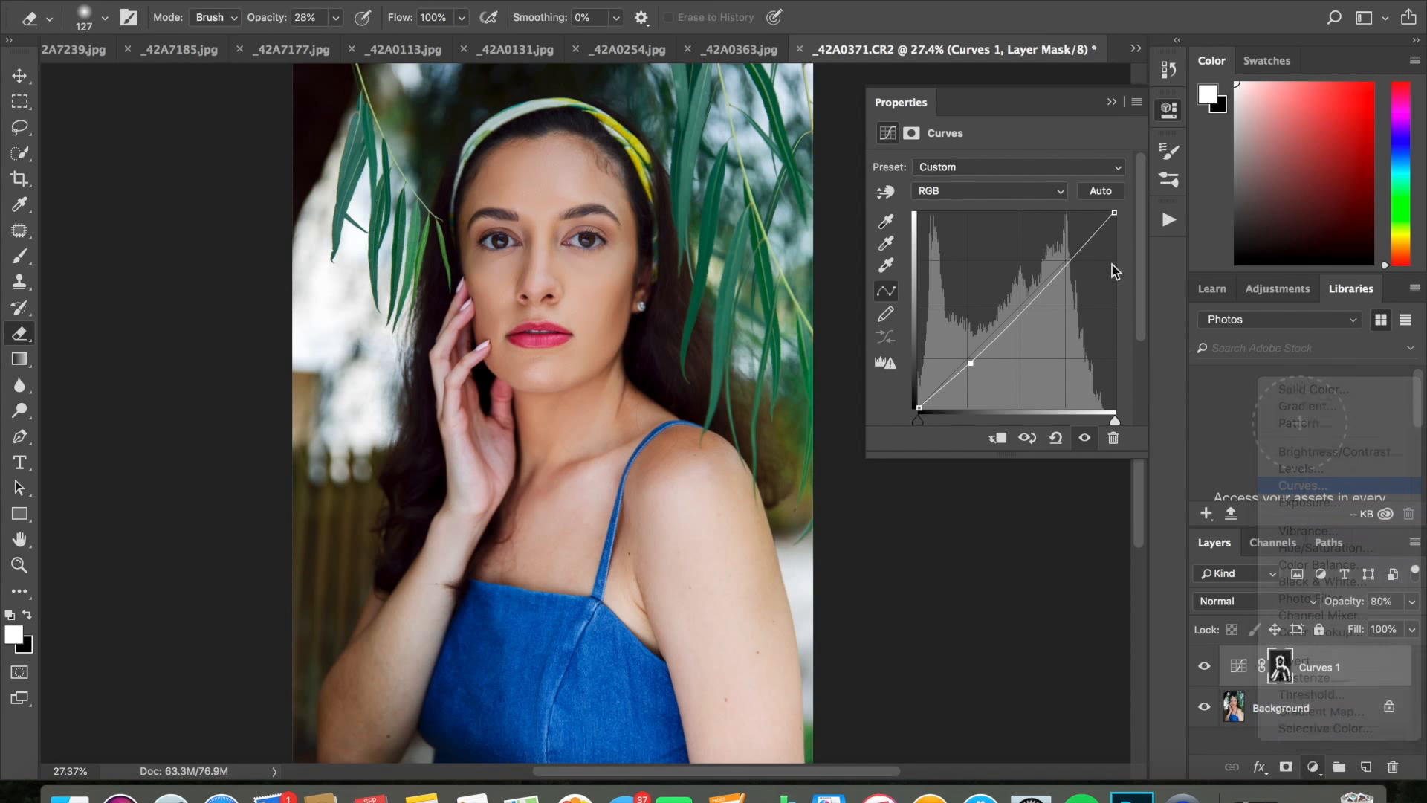
{"action": "key", "text": "ctrl+i"}
- Paint highlights on both cheeks and the forehead on the Curves 2 mask with a soft brush, enlarging it from 172 to 220 px
{"action": "scroll", "coordinate": [758, 199], "scroll_direction": "up", "scroll_amount": 5}
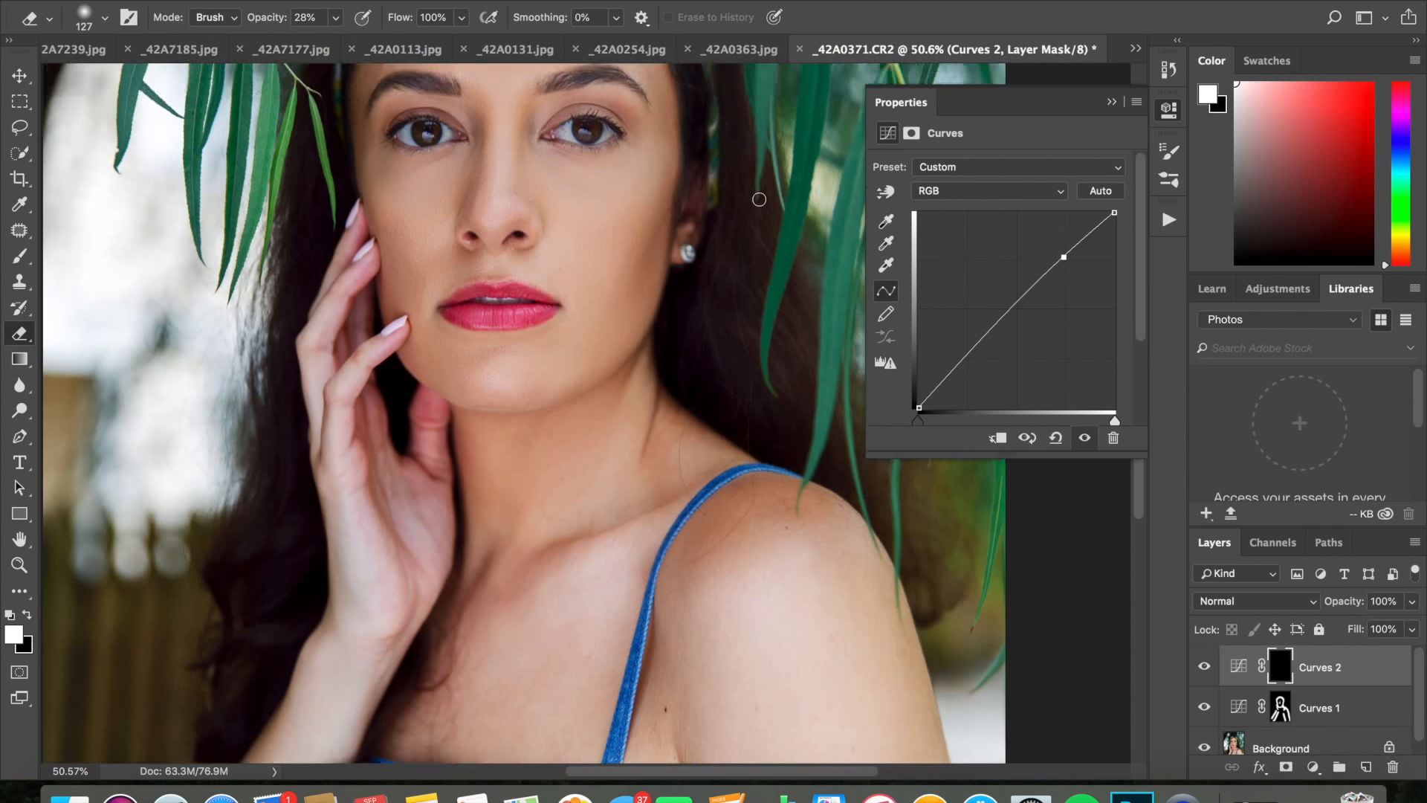
{"action": "scroll", "coordinate": [758, 198], "scroll_direction": "up", "scroll_amount": 4}
{"action": "left_click", "coordinate": [20, 256]}
{"action": "left_click", "coordinate": [105, 18]}
{"action": "left_click", "coordinate": [194, 77]}
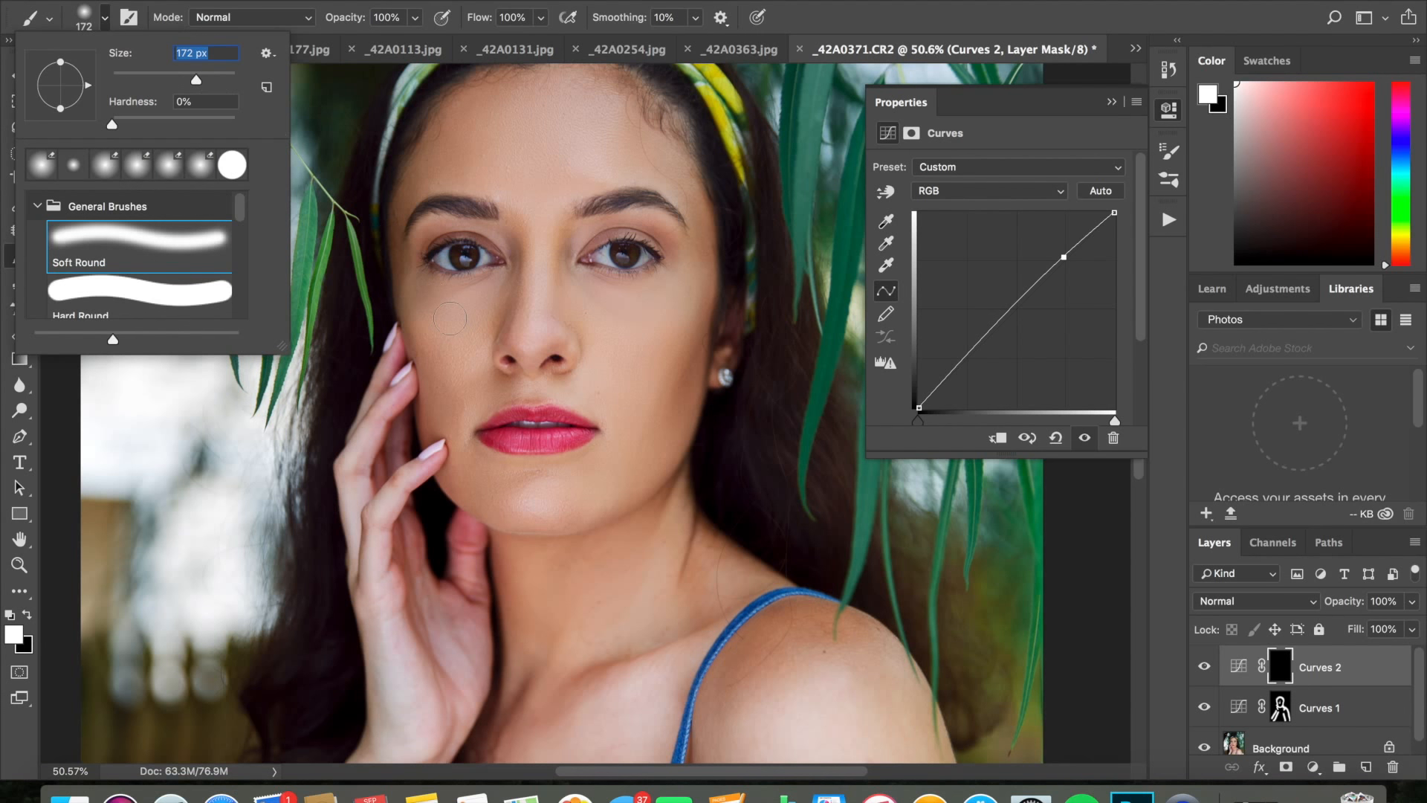
{"action": "left_click", "coordinate": [420, 288]}
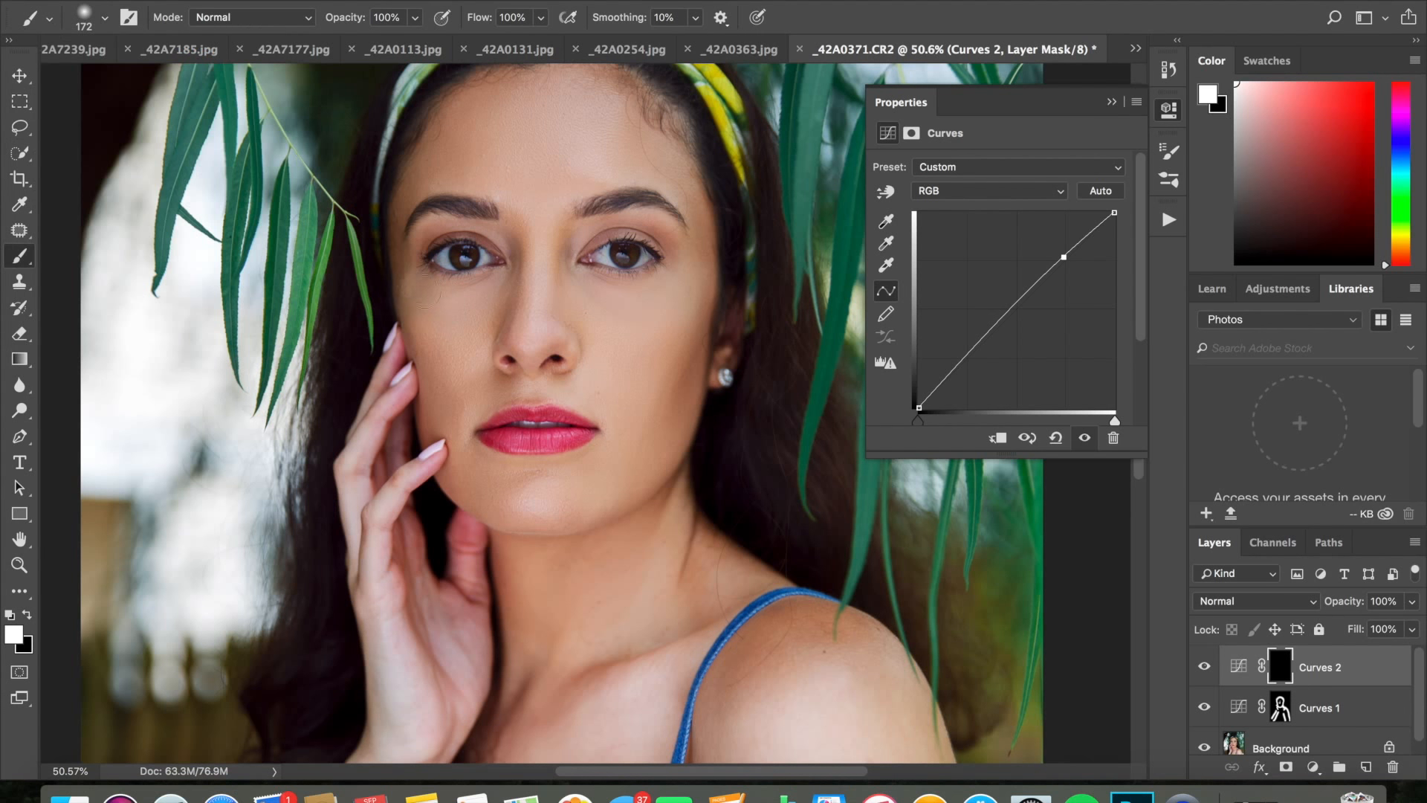
{"action": "left_click", "coordinate": [105, 18]}
{"action": "left_click", "coordinate": [201, 77]}
{"action": "left_click", "coordinate": [462, 358]}
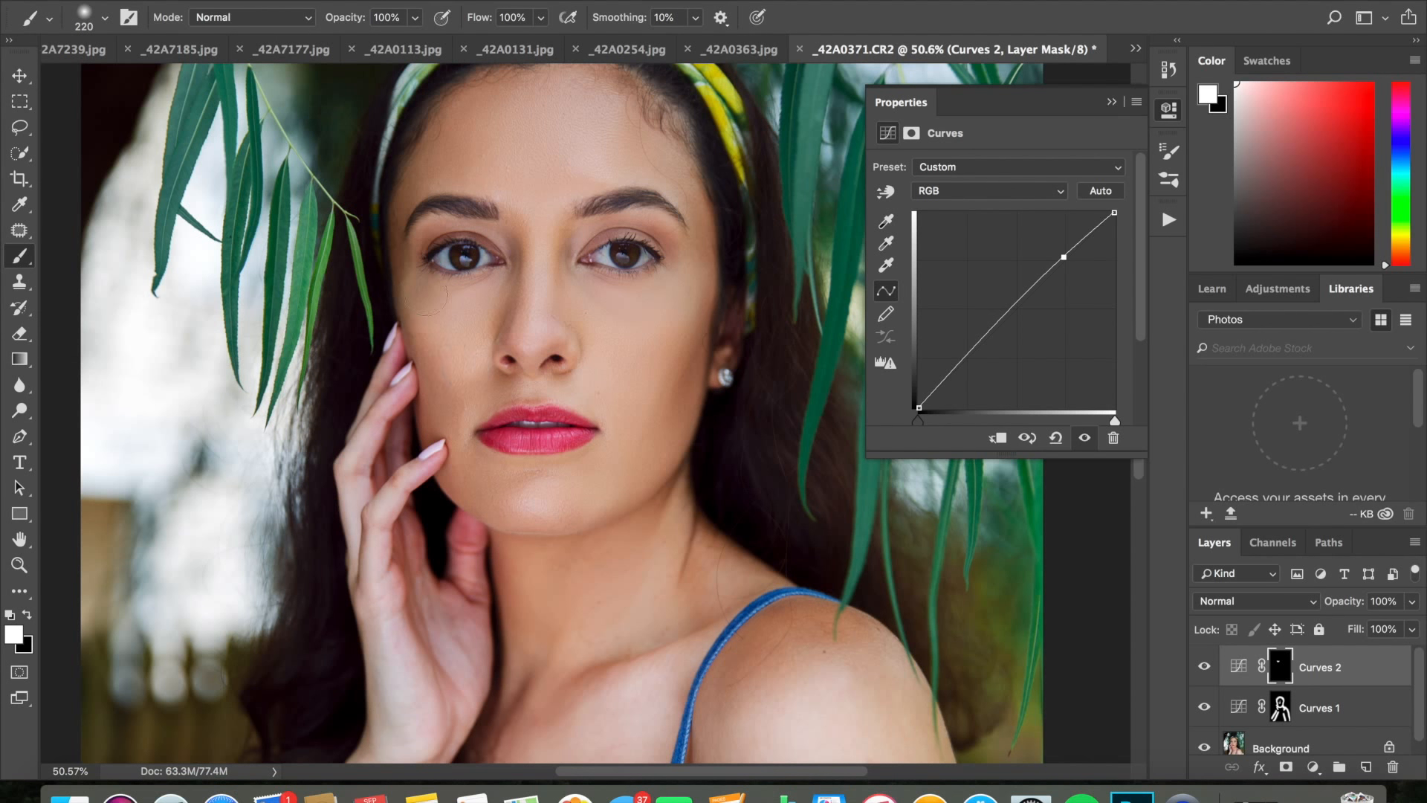
{"action": "mouse_move", "coordinate": [650, 316]}
{"action": "left_mouse_down"}
{"action": "mouse_move", "coordinate": [607, 305]}
{"action": "mouse_move", "coordinate": [680, 275]}
{"action": "mouse_move", "coordinate": [615, 324]}
{"action": "mouse_move", "coordinate": [609, 366]}
{"action": "mouse_move", "coordinate": [688, 272]}
{"action": "left_mouse_up"}
{"action": "mouse_move", "coordinate": [539, 220]}
{"action": "left_mouse_down"}
{"action": "mouse_move", "coordinate": [581, 171]}
{"action": "mouse_move", "coordinate": [478, 165]}
{"action": "mouse_move", "coordinate": [608, 160]}
{"action": "left_mouse_up"}
- Paint a highlight across the chin on the Curves 2 mask with a 198 px soft brush
{"action": "left_click", "coordinate": [104, 17]}
{"action": "left_click", "coordinate": [194, 77]}
{"action": "left_click", "coordinate": [198, 78]}
{"action": "mouse_move", "coordinate": [517, 485]}
{"action": "left_mouse_down"}
{"action": "mouse_move", "coordinate": [487, 480]}
{"action": "mouse_move", "coordinate": [595, 472]}
{"action": "left_mouse_up"}
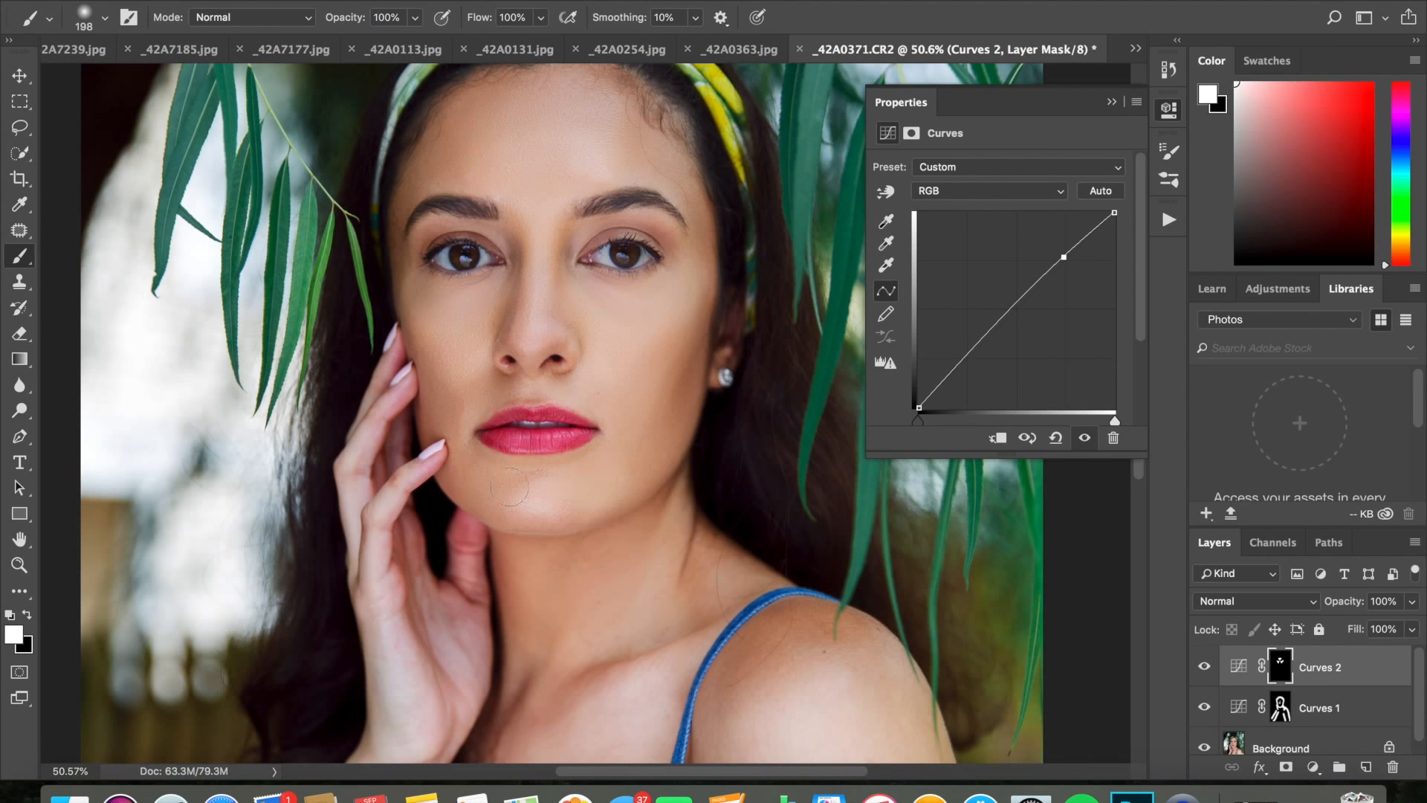
- Paint highlights along the nose bridge and near the inner eye corner on the Curves 2 mask, finishing with a 60 px brush
{"action": "left_click", "coordinate": [105, 18]}
{"action": "left_click", "coordinate": [172, 78]}
{"action": "left_click_drag", "start_coordinate": [525, 342], "coordinate": [533, 277]}
{"action": "left_click", "coordinate": [105, 17]}
{"action": "left_click", "coordinate": [152, 78]}
{"action": "left_click", "coordinate": [497, 265]}
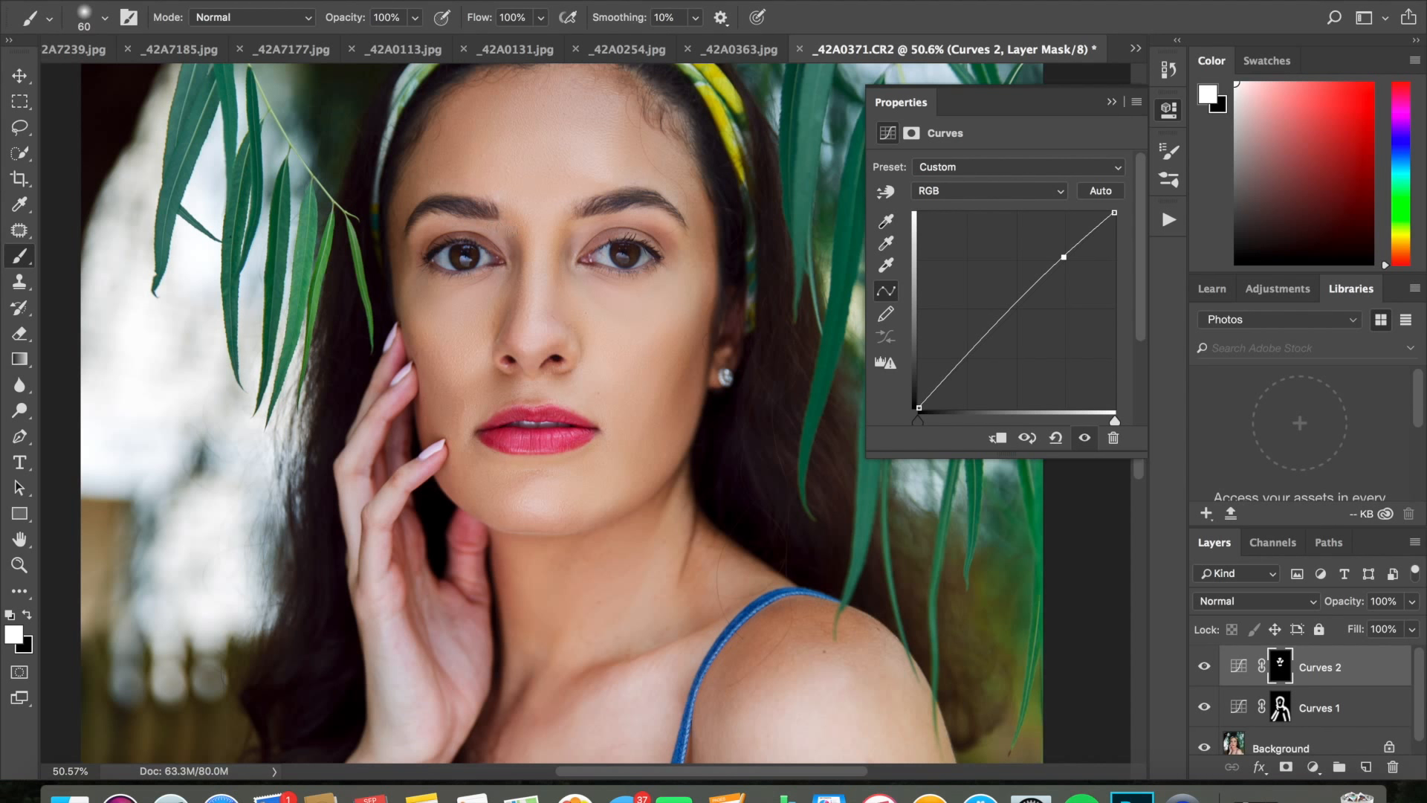
- Soften the highlight around the eye on the Curves 2 mask with a 70 px eraser at 28% opacity, and compare the layer hidden and shown
{"action": "left_click", "coordinate": [19, 334]}
{"action": "left_click", "coordinate": [105, 18]}
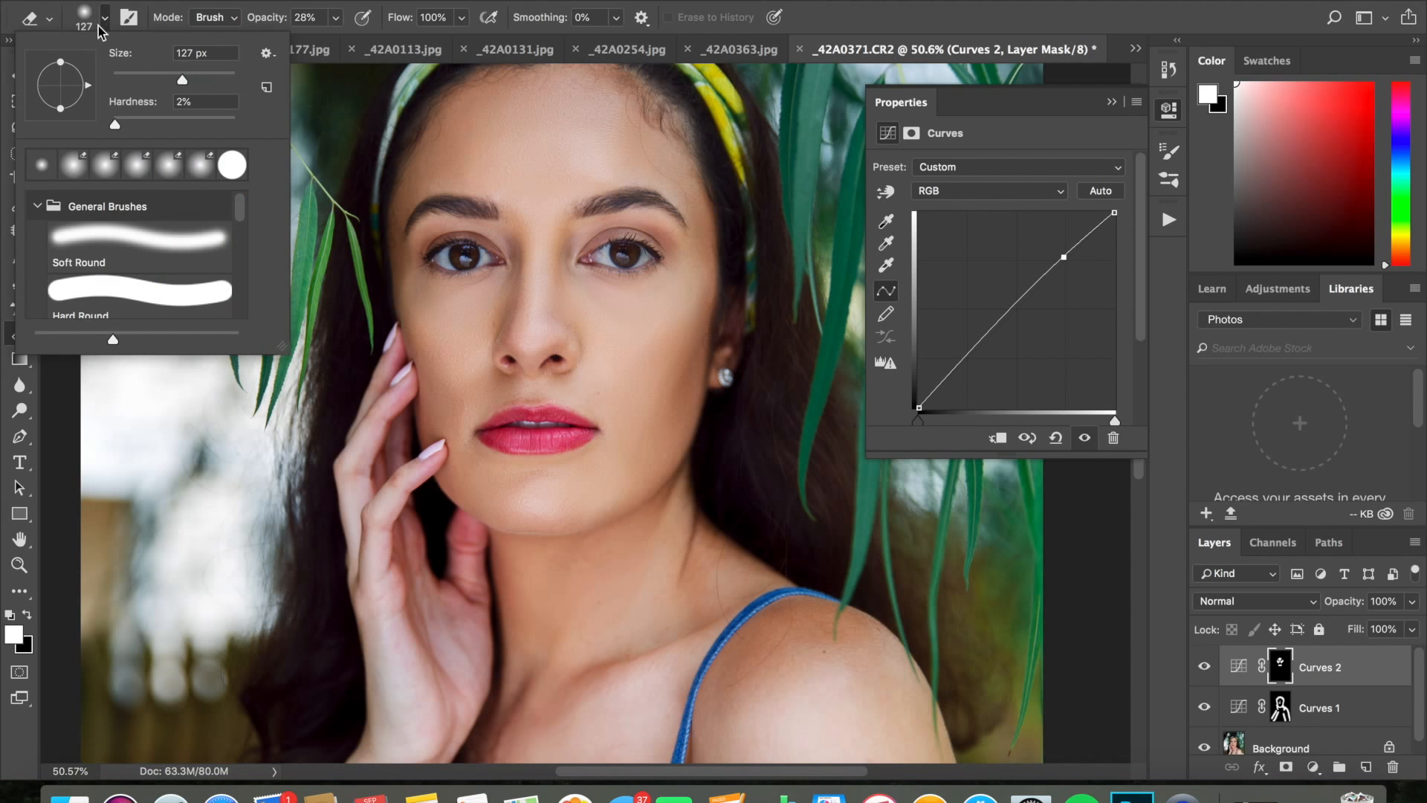
{"action": "left_click", "coordinate": [654, 232]}
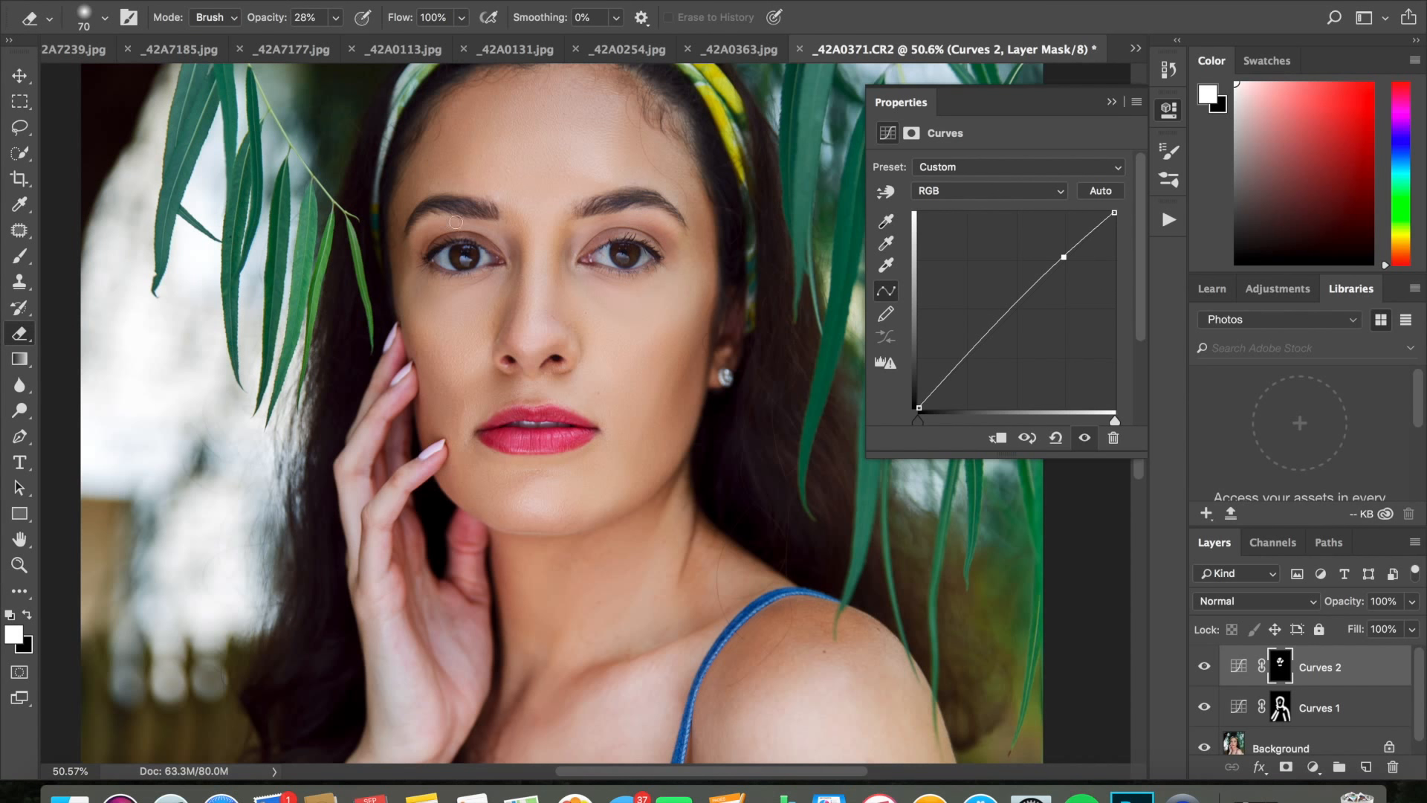
{"action": "key", "text": "super+0"}
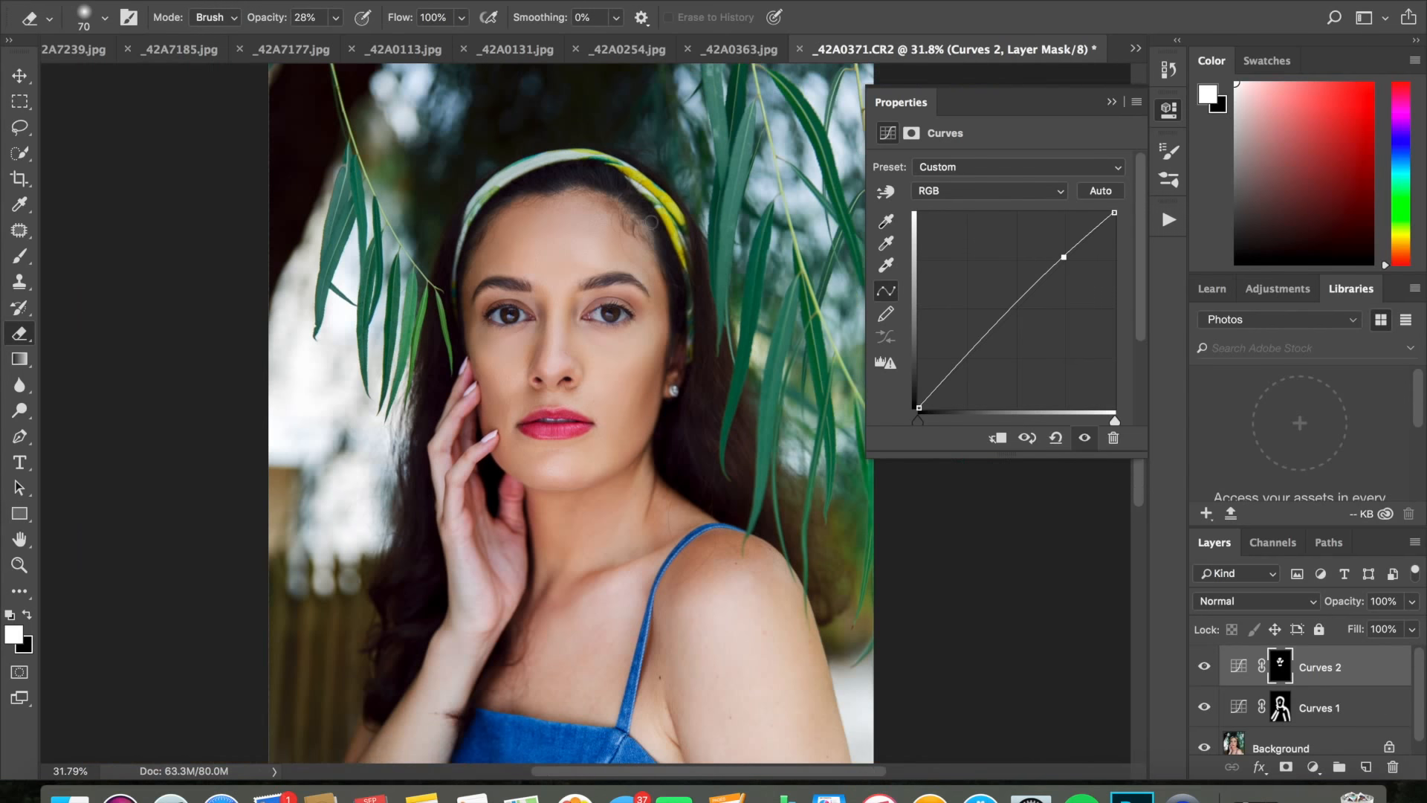
{"action": "left_click", "coordinate": [1204, 667]}
{"action": "left_click", "coordinate": [1202, 669]}
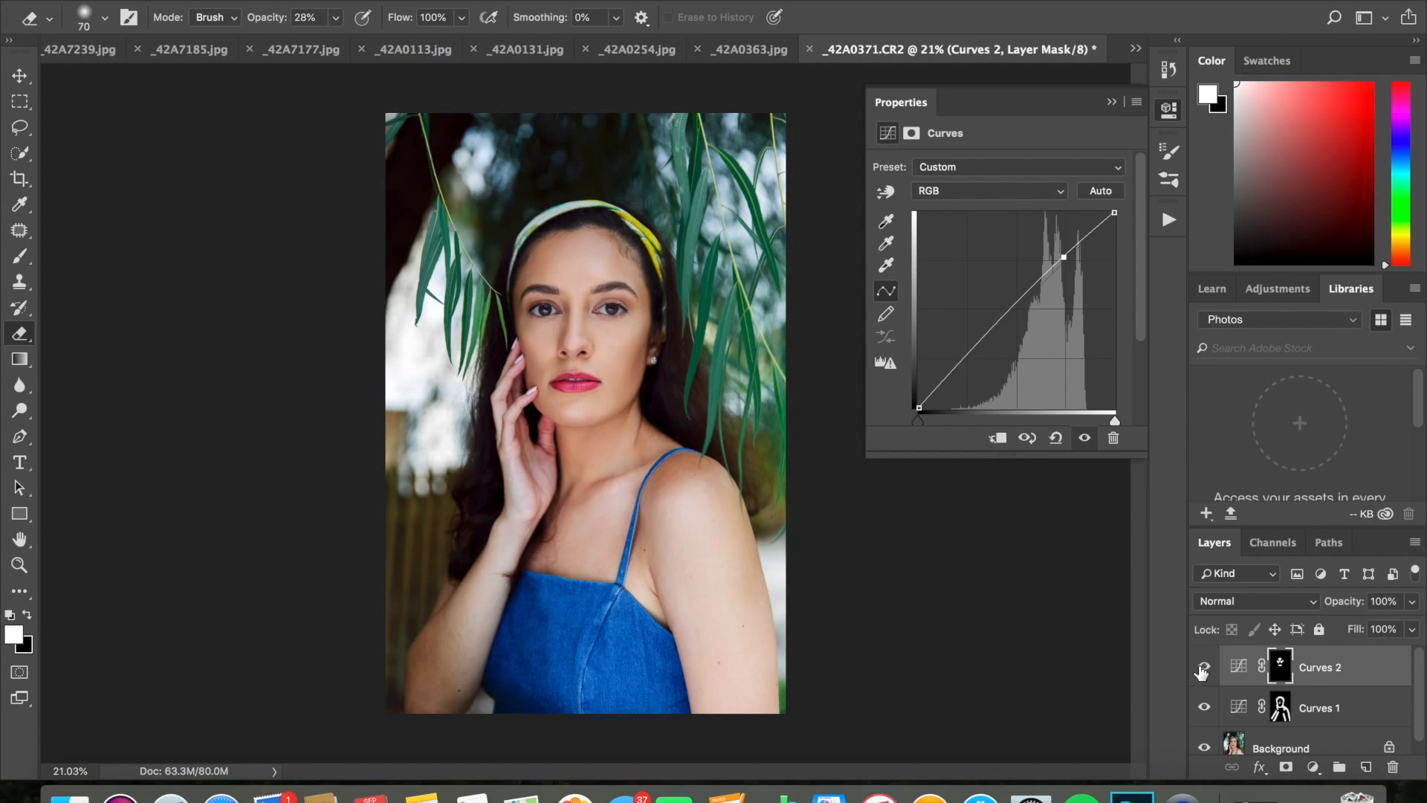
- Enlarge the eraser to at least 185 px for softening the Curves 2 highlights on the face
{"action": "key", "text": "super+plus"}
{"action": "left_click", "coordinate": [105, 18]}
{"action": "left_click_drag", "start_coordinate": [172, 79], "coordinate": [200, 80]}
{"action": "key", "text": "Return"}
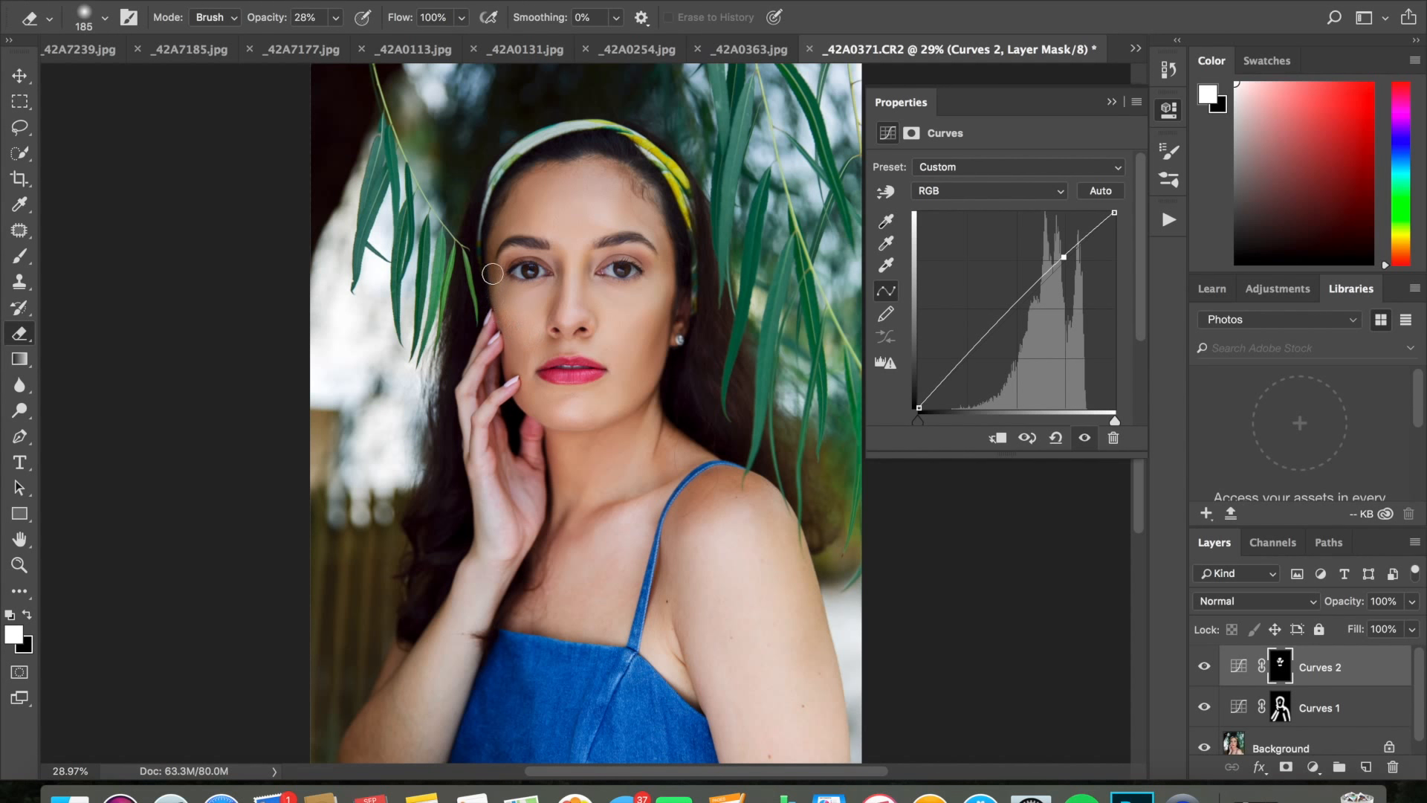
{"action": "left_click", "coordinate": [105, 17]}
{"action": "left_click", "coordinate": [213, 78]}
{"action": "key", "text": "Return"}
- Paint highlights down the middle of both arms on the Curves 2 mask, starting with a 364 px soft brush and enlarging it
{"action": "key", "text": "b"}
{"action": "scroll", "coordinate": [612, 407], "scroll_direction": "down", "scroll_amount": 3}
{"action": "left_click", "coordinate": [105, 18]}
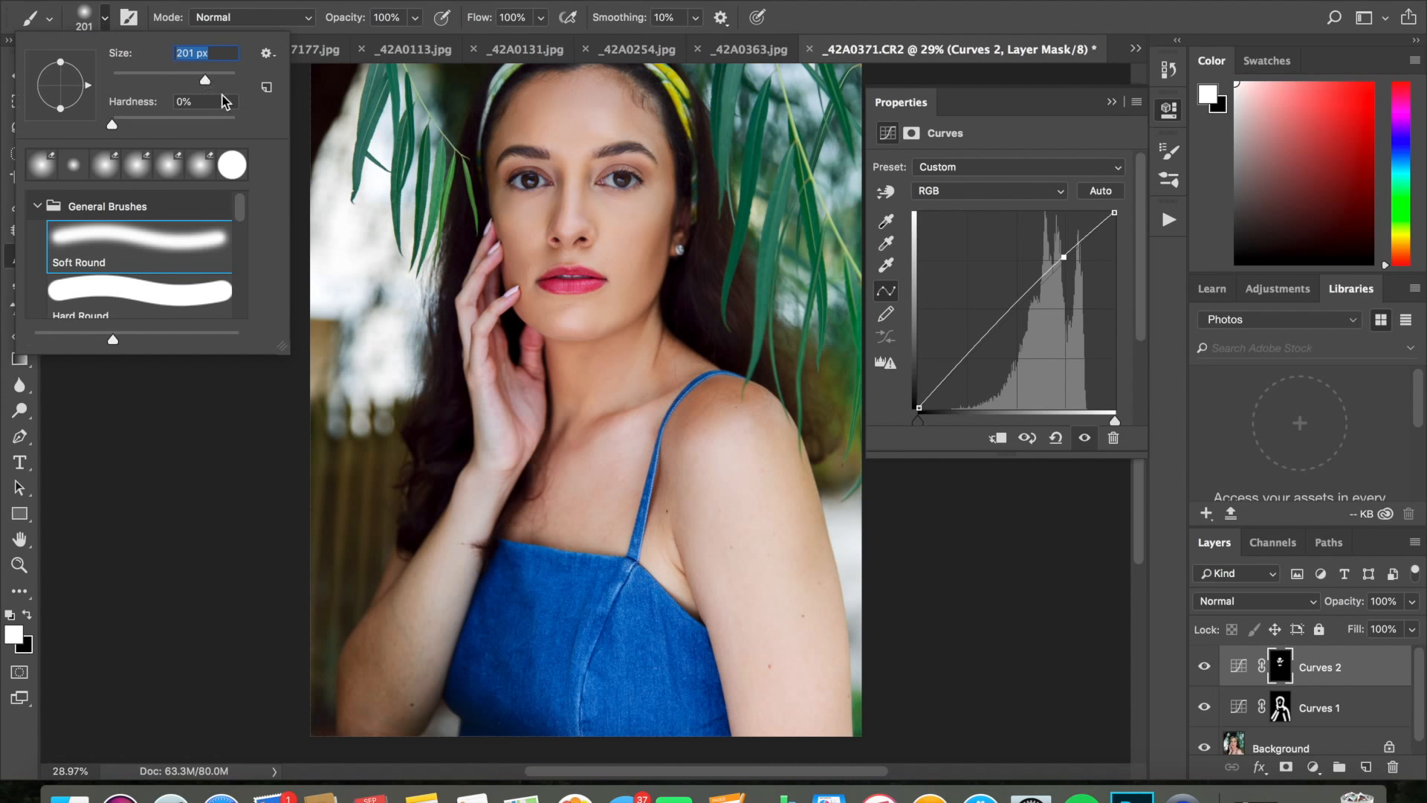
{"action": "type", "text": "364"}
{"action": "key", "text": "Return"}
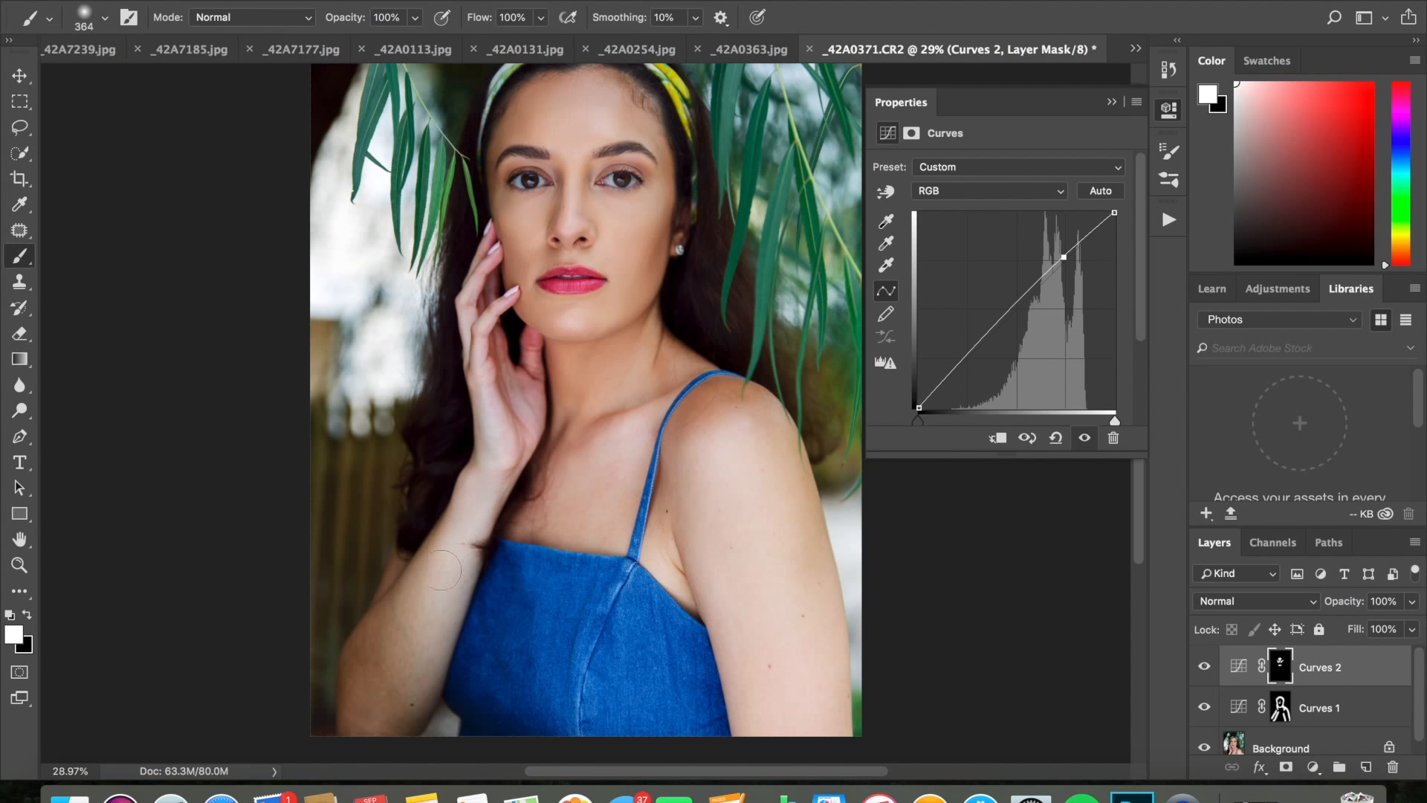
{"action": "left_click", "coordinate": [105, 17]}
{"action": "left_click_drag", "start_coordinate": [212, 80], "coordinate": [217, 80]}
{"action": "mouse_move", "coordinate": [728, 441]}
{"action": "left_mouse_down"}
{"action": "mouse_move", "coordinate": [759, 477]}
{"action": "mouse_move", "coordinate": [785, 731]}
{"action": "mouse_move", "coordinate": [749, 448]}
{"action": "left_mouse_up"}
- Set the brush size to 201 px, and compare the whole portrait with the Curves 2 layer hidden and shown
{"action": "left_click", "coordinate": [104, 18]}
{"action": "type", "text": "201"}
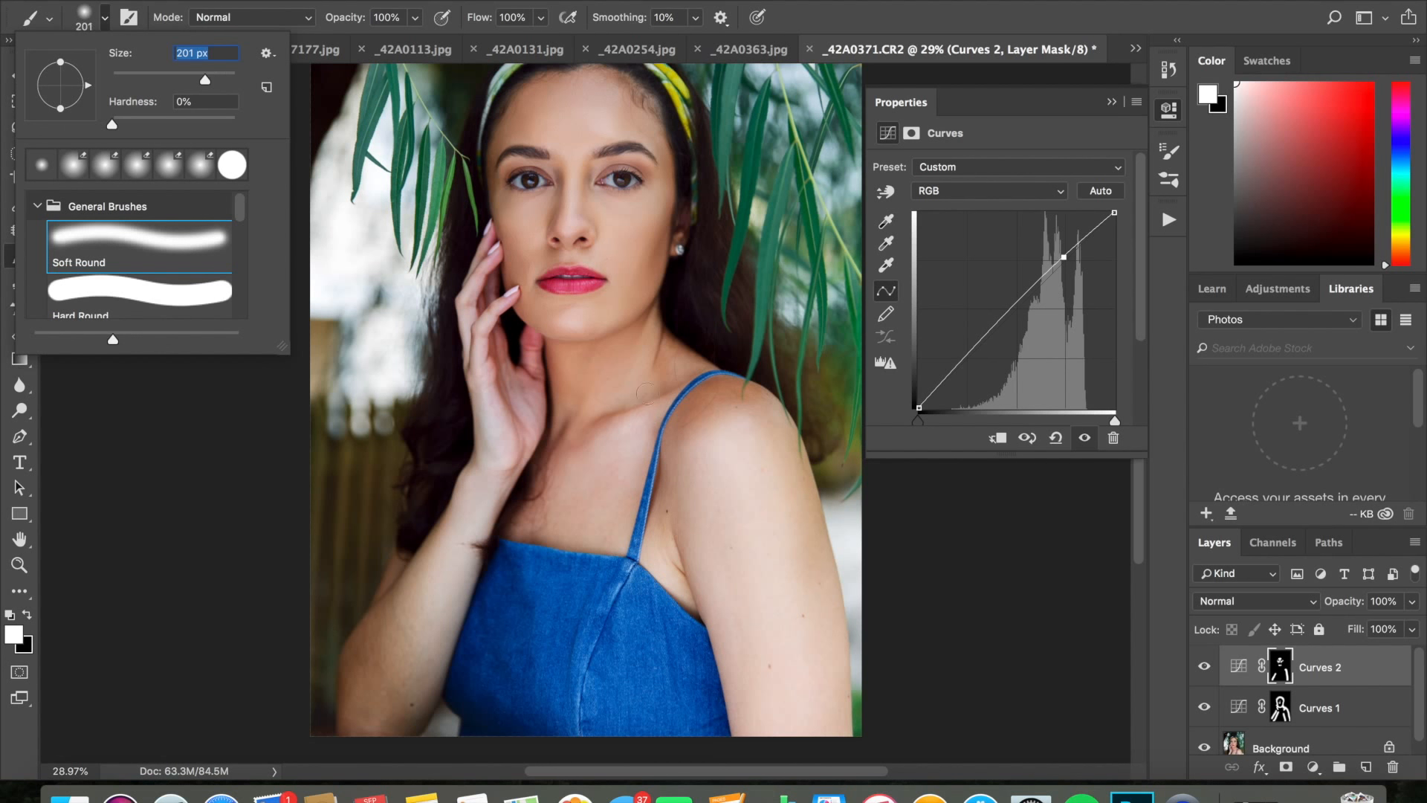
{"action": "key", "text": "Return"}
{"action": "scroll", "coordinate": [977, 475], "scroll_direction": "down", "scroll_amount": 2}
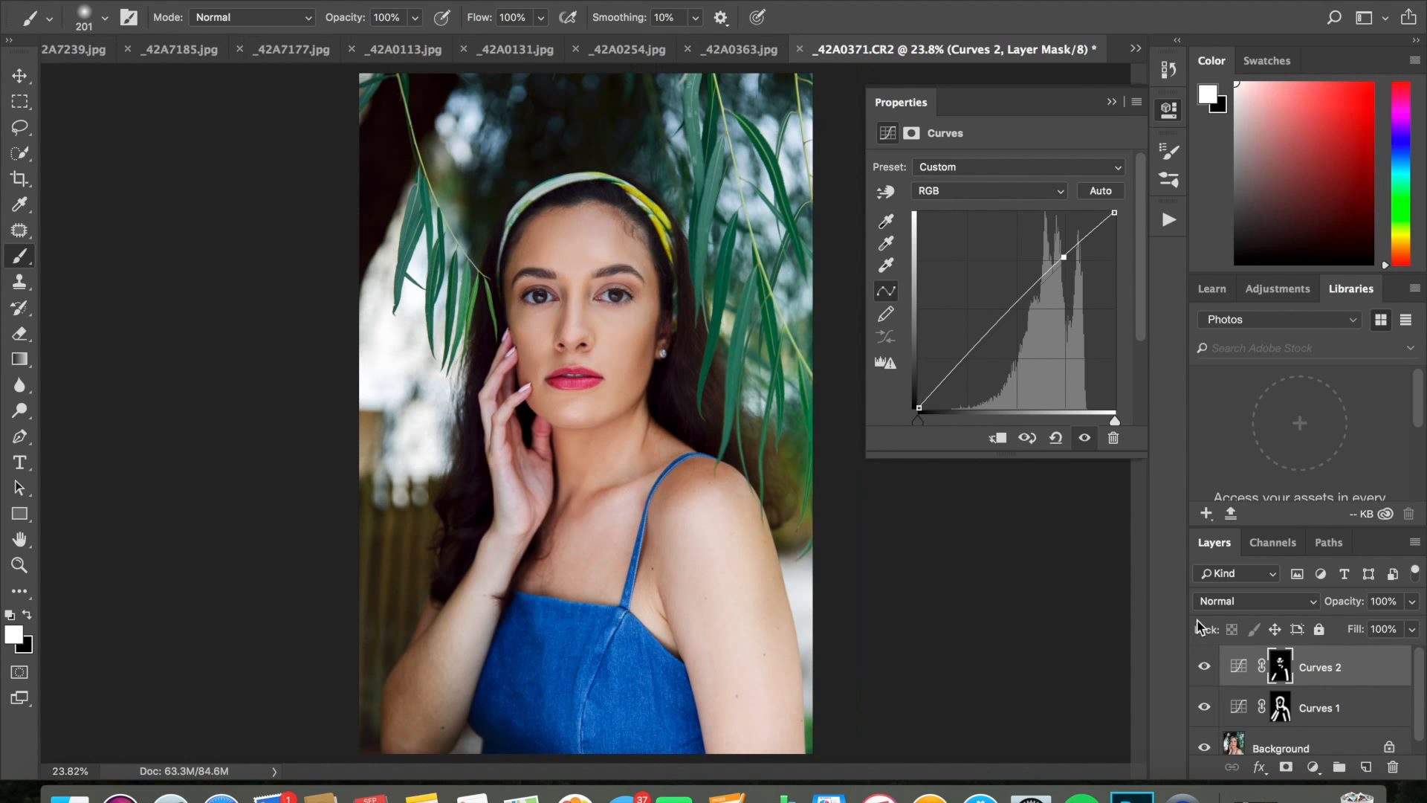
{"action": "left_click", "coordinate": [1204, 666]}
{"action": "left_click", "coordinate": [1203, 667]}
- Set the eraser to 86 px at 28% opacity for refining the Curves 2 highlights on the face
{"action": "scroll", "coordinate": [1063, 593], "scroll_direction": "up", "scroll_amount": 4}
{"action": "left_click", "coordinate": [15, 334]}
{"action": "left_click", "coordinate": [105, 18]}
{"action": "type", "text": "86"}
{"action": "key", "text": "Return"}
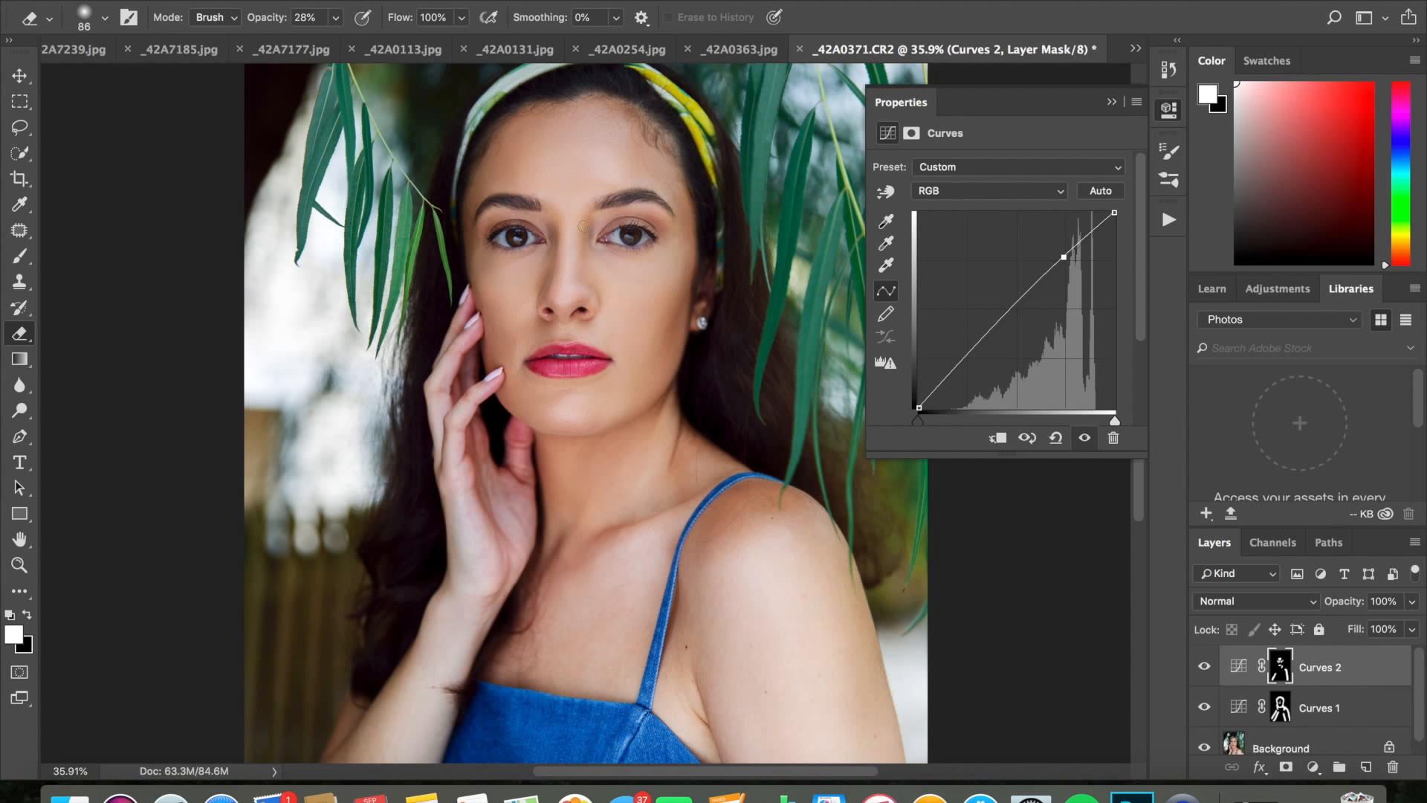
- Lower the Curves 2 layer's opacity to 88%, and compare the whole portrait with both Curves layers hidden and shown
{"action": "scroll", "coordinate": [584, 416], "scroll_direction": "down", "scroll_amount": 3}
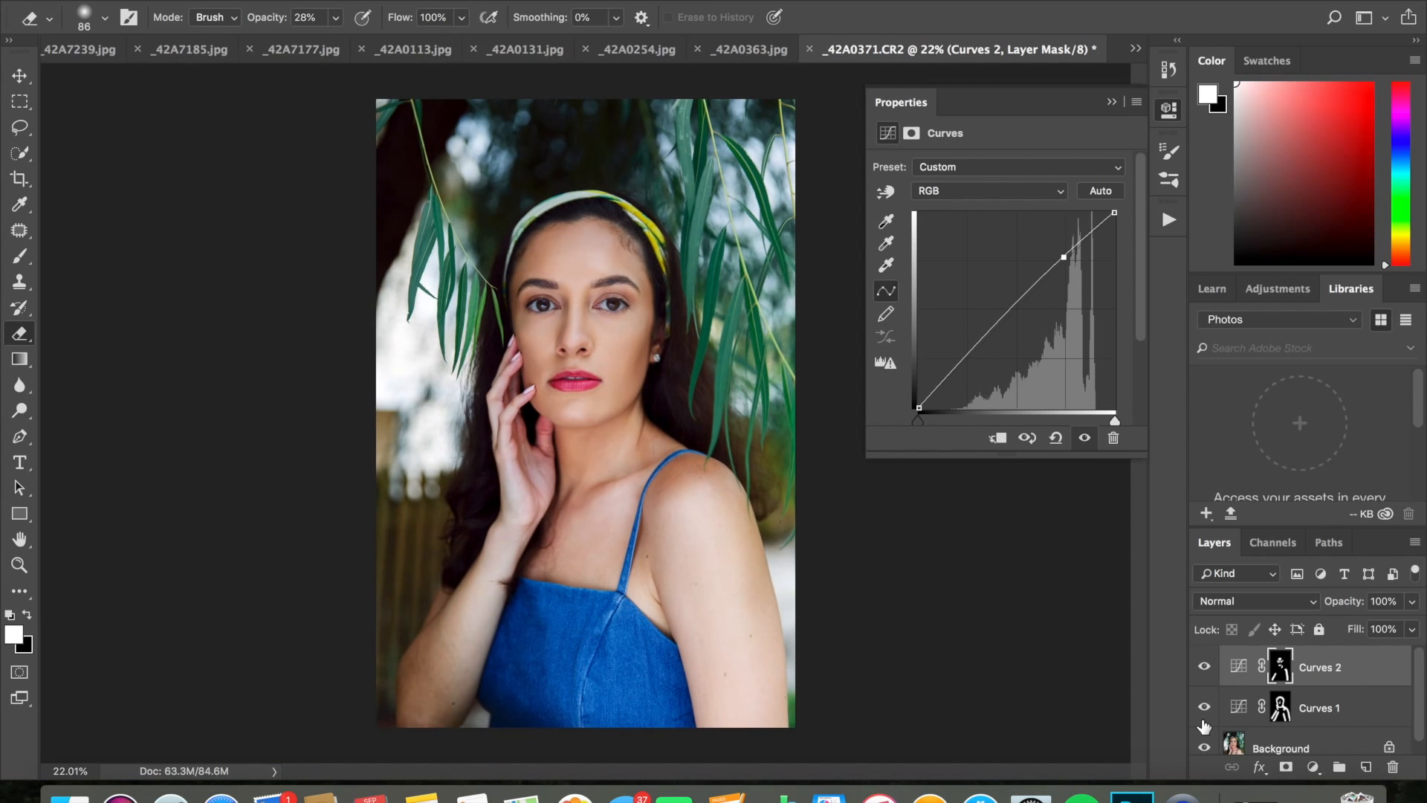
{"action": "left_click", "coordinate": [1204, 667]}
{"action": "left_click", "coordinate": [1205, 668]}
{"action": "left_click_drag", "start_coordinate": [1412, 600], "coordinate": [1400, 628]}
{"action": "left_click", "coordinate": [1205, 668]}
{"action": "left_click", "coordinate": [1205, 708]}
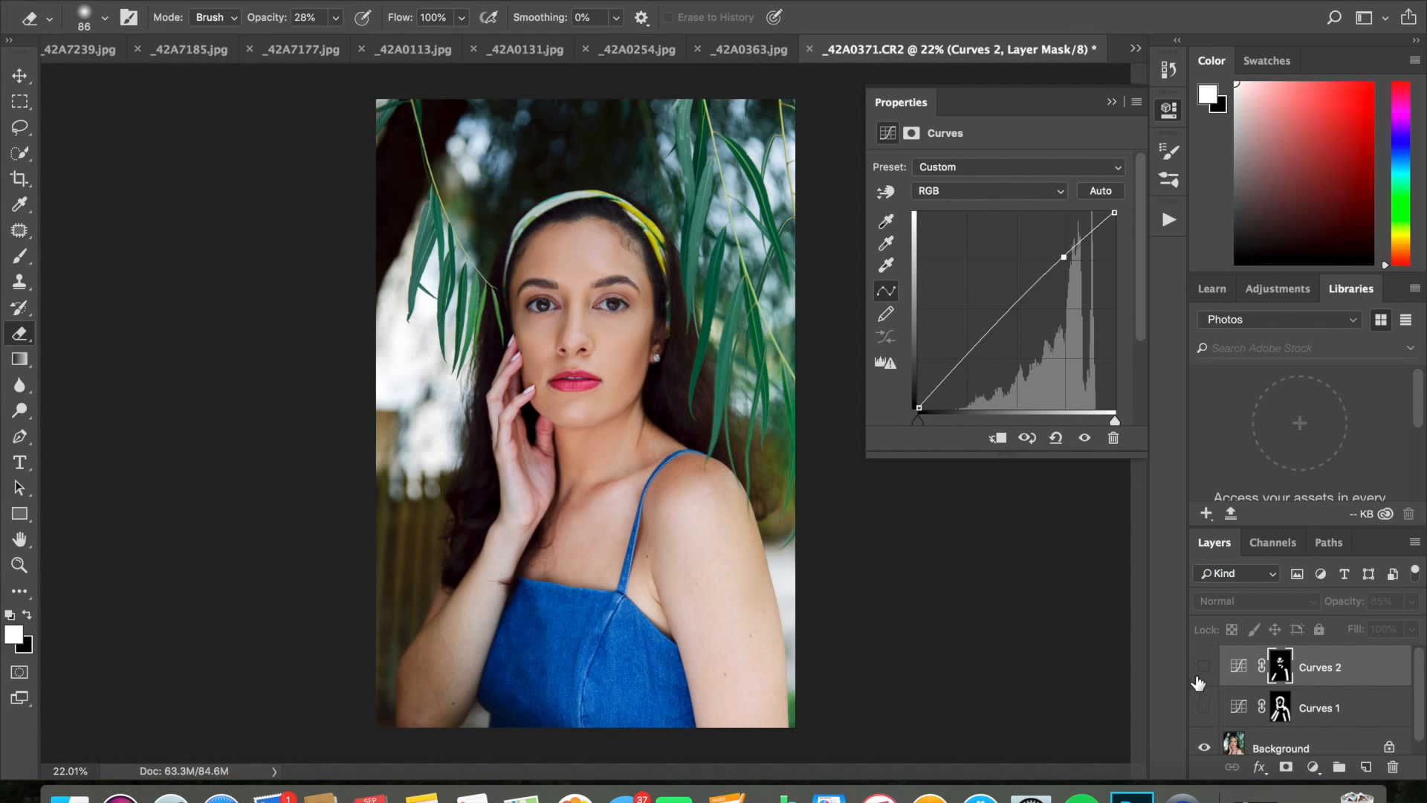
{"action": "left_click", "coordinate": [1206, 708]}
- Merge the Curves 1 and Curves 2 layers with the Background layer
{"action": "right_click", "coordinate": [1283, 746], "text": "shift"}
{"action": "left_click", "coordinate": [1323, 709]}
{"action": "left_click", "coordinate": [1208, 710]}
{"action": "right_click", "coordinate": [1256, 746]}
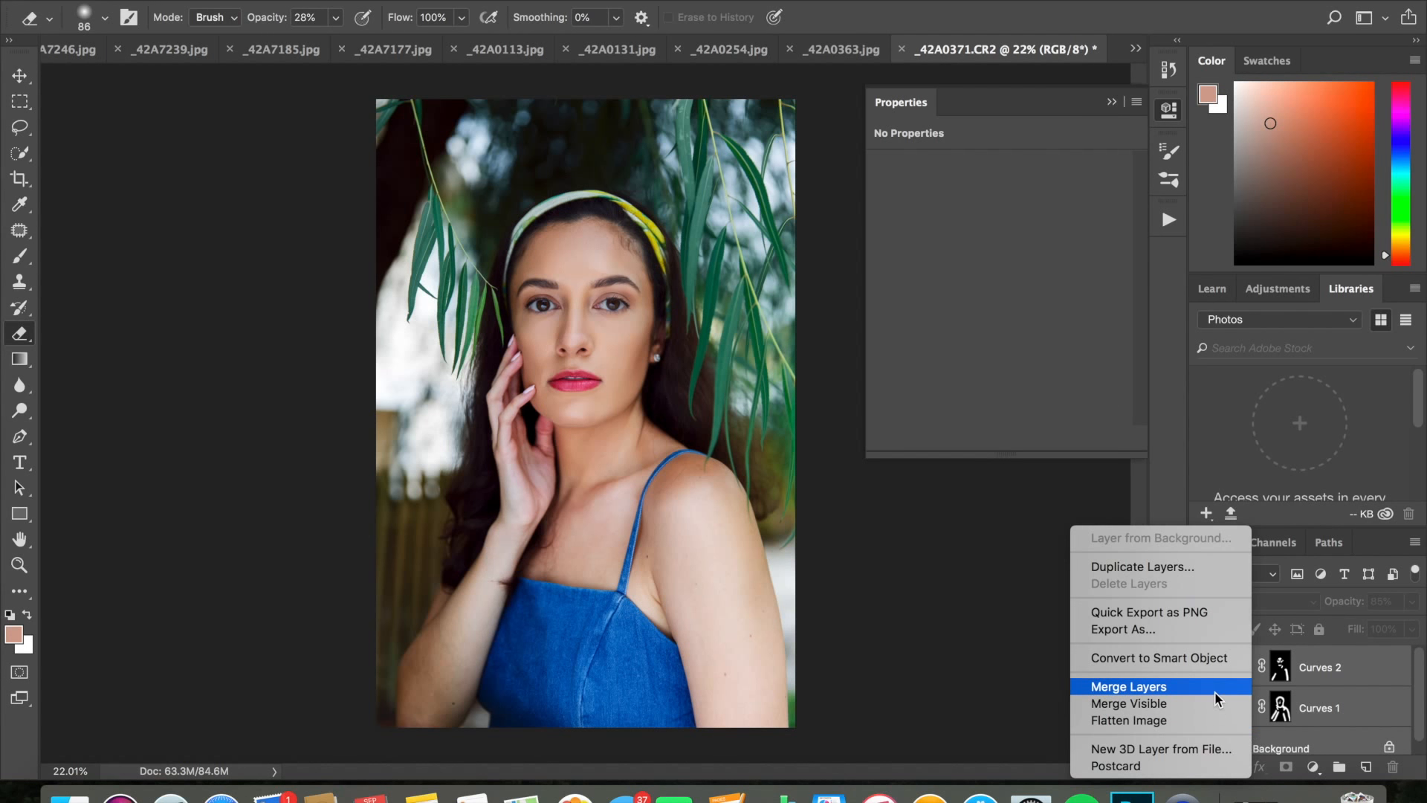
{"action": "left_click", "coordinate": [1216, 693]}
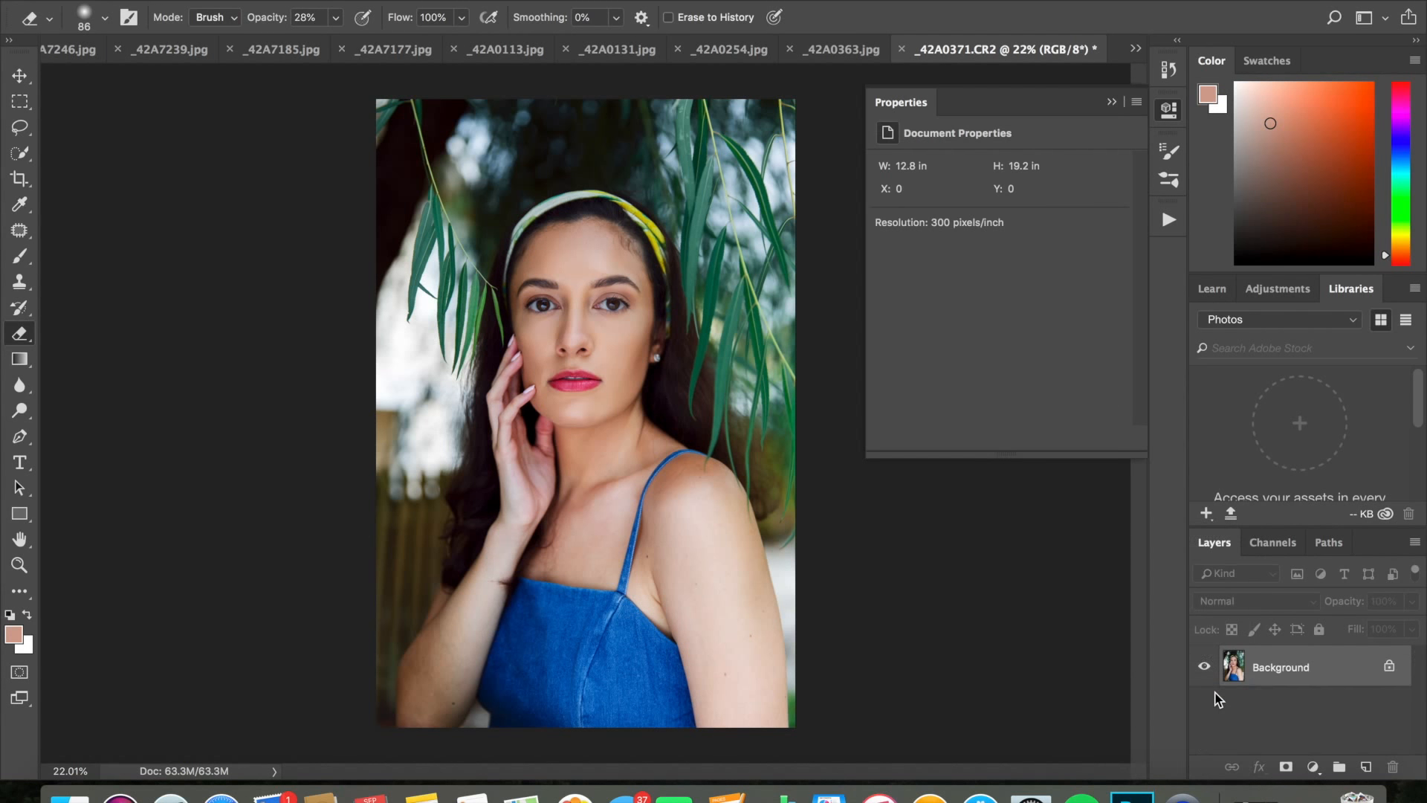
- Duplicate the Background layer under the name Background copy
{"action": "right_click", "coordinate": [1285, 673]}
{"action": "left_click", "coordinate": [1244, 567]}
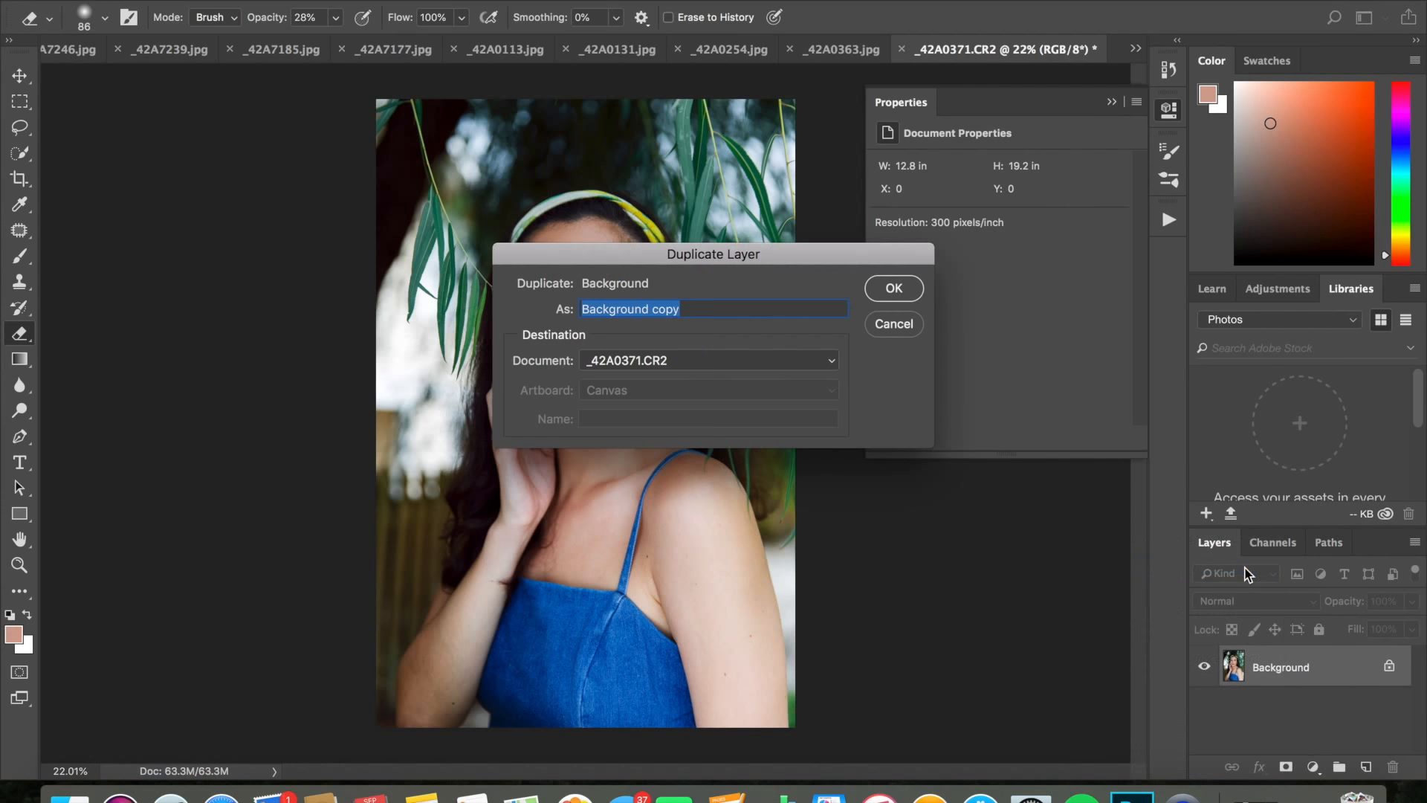
{"action": "key", "text": "Return"}
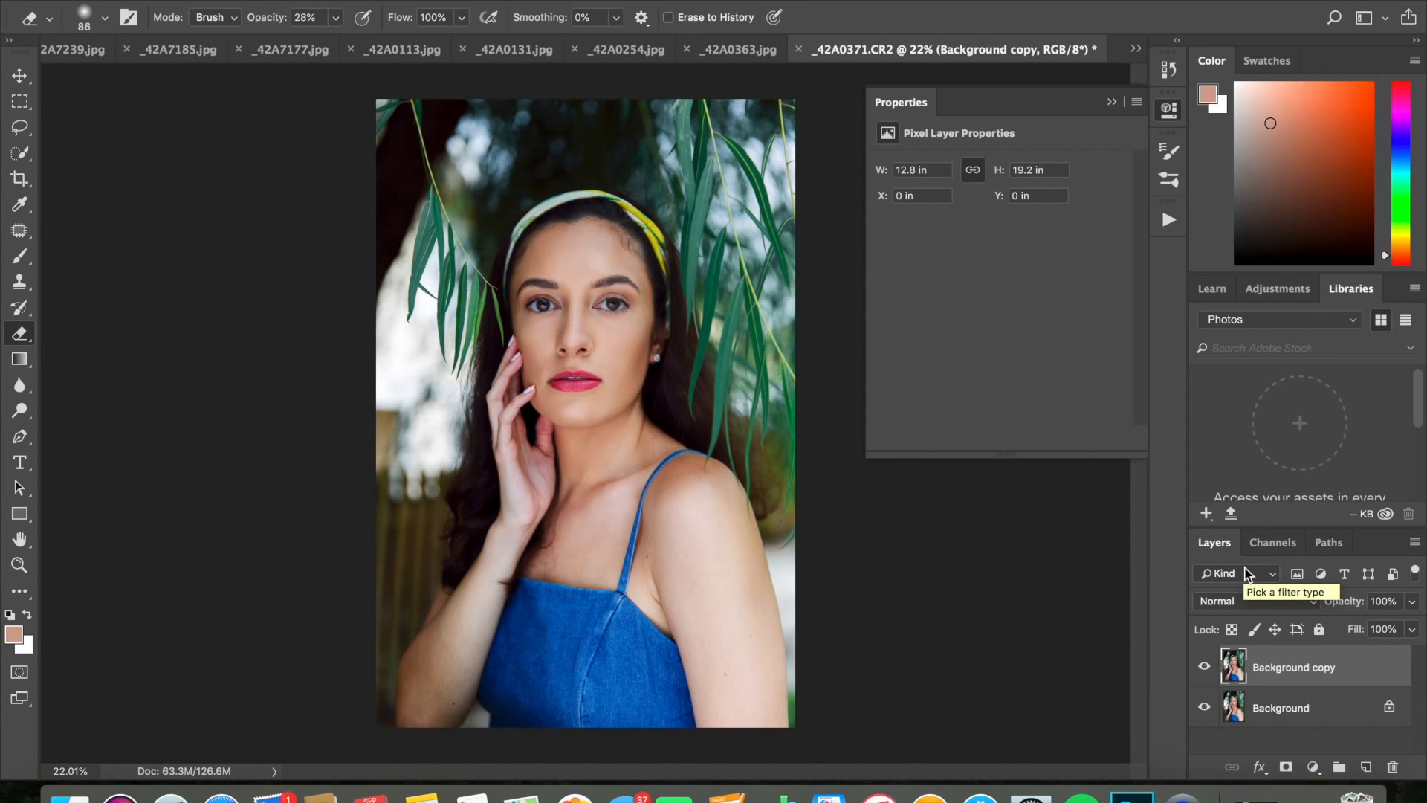
- Sample the skin tone beneath the eye on the raised-hand side, and set the brush opacity to 12%
{"action": "key", "text": "super+plus"}
{"action": "key", "text": "super+plus"}
{"action": "key", "text": "super+plus"}
{"action": "key", "text": "super+plus"}
{"action": "key", "text": "super+plus"}
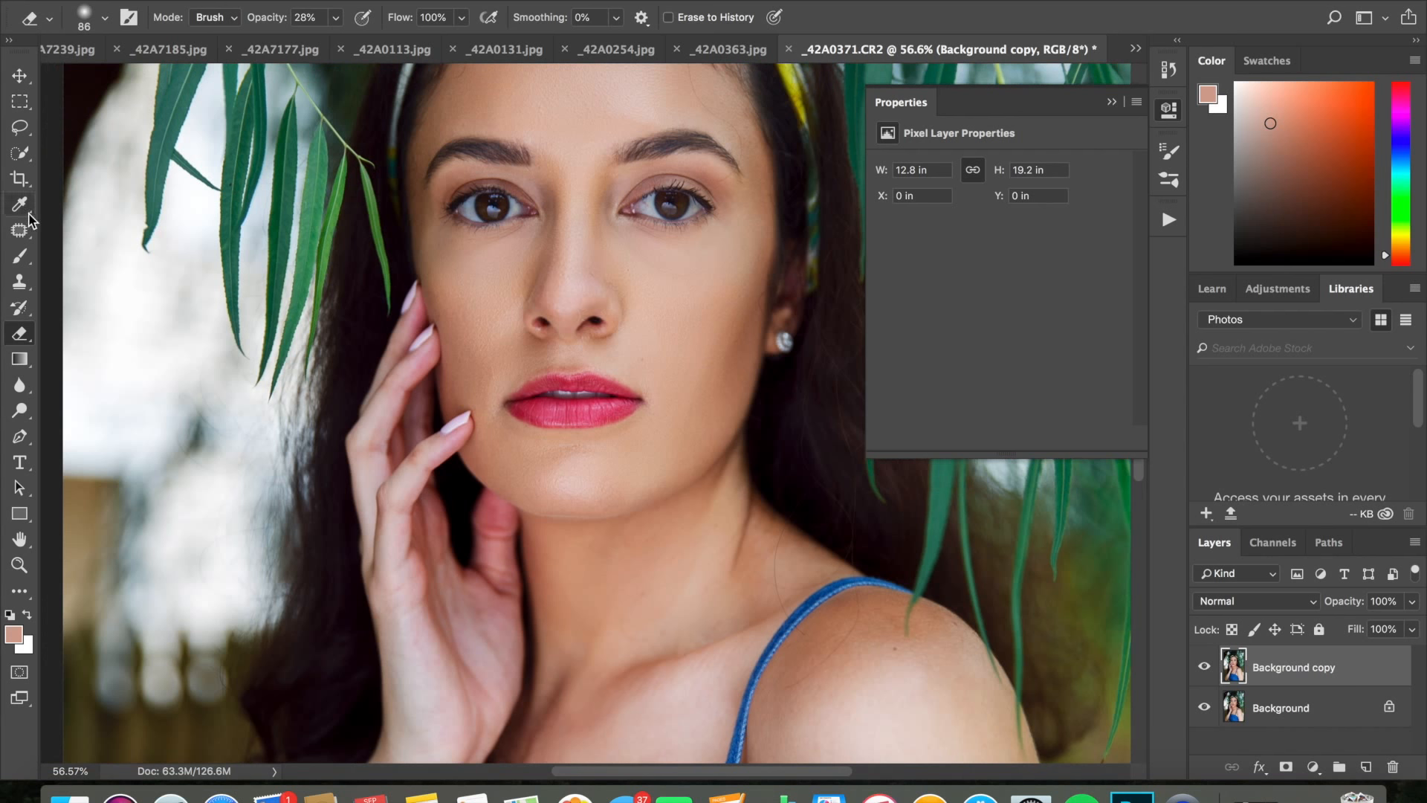
{"action": "left_click", "coordinate": [20, 205]}
{"action": "left_click", "coordinate": [497, 249]}
{"action": "left_click", "coordinate": [20, 255]}
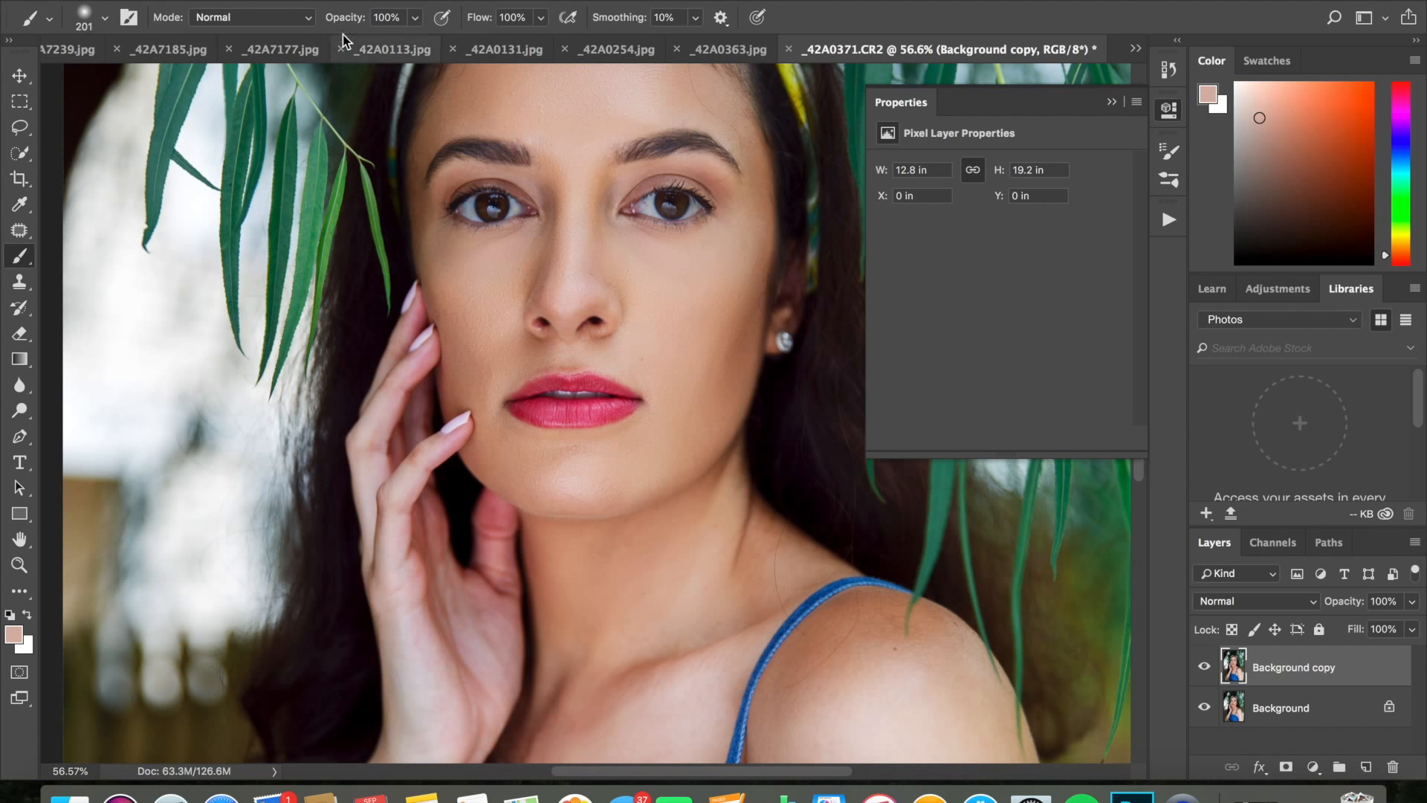
{"action": "left_click", "coordinate": [415, 17]}
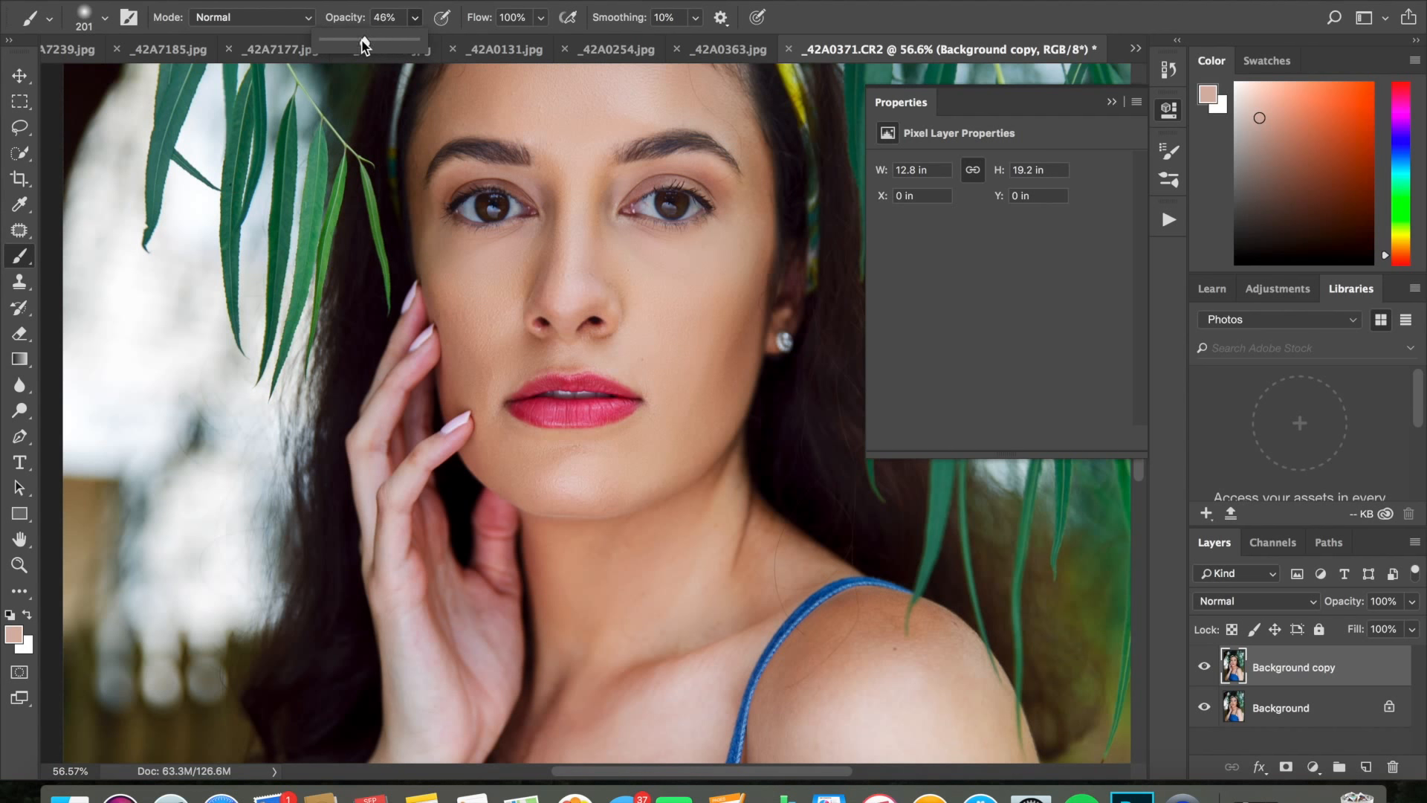
{"action": "left_click_drag", "start_coordinate": [332, 42], "coordinate": [335, 41]}
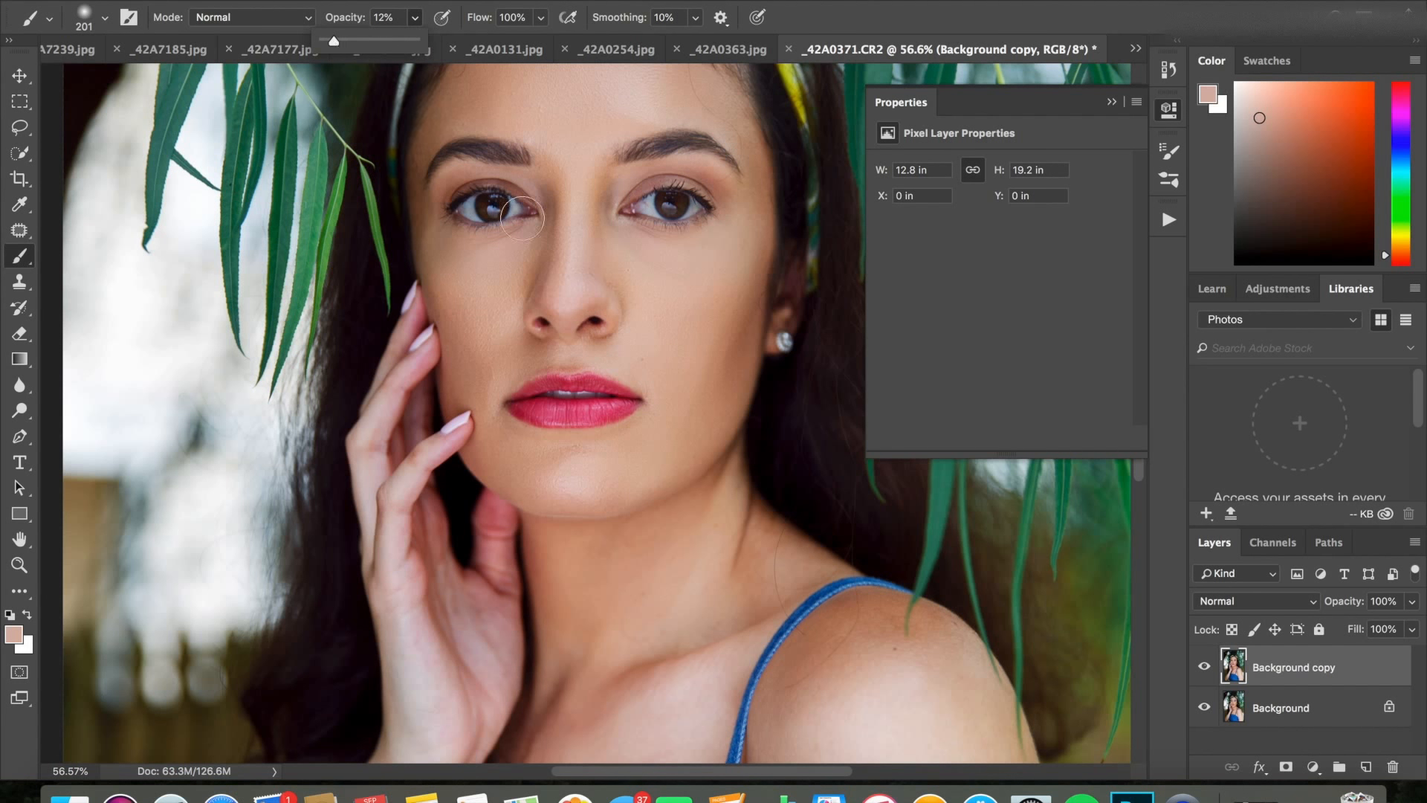
- Paint the sampled tone over the under-eye area on the raised-hand side with a soft round brush, enlarging it from 127 to 162 px
{"action": "left_click", "coordinate": [105, 17]}
{"action": "left_click_drag", "start_coordinate": [189, 80], "coordinate": [182, 79]}
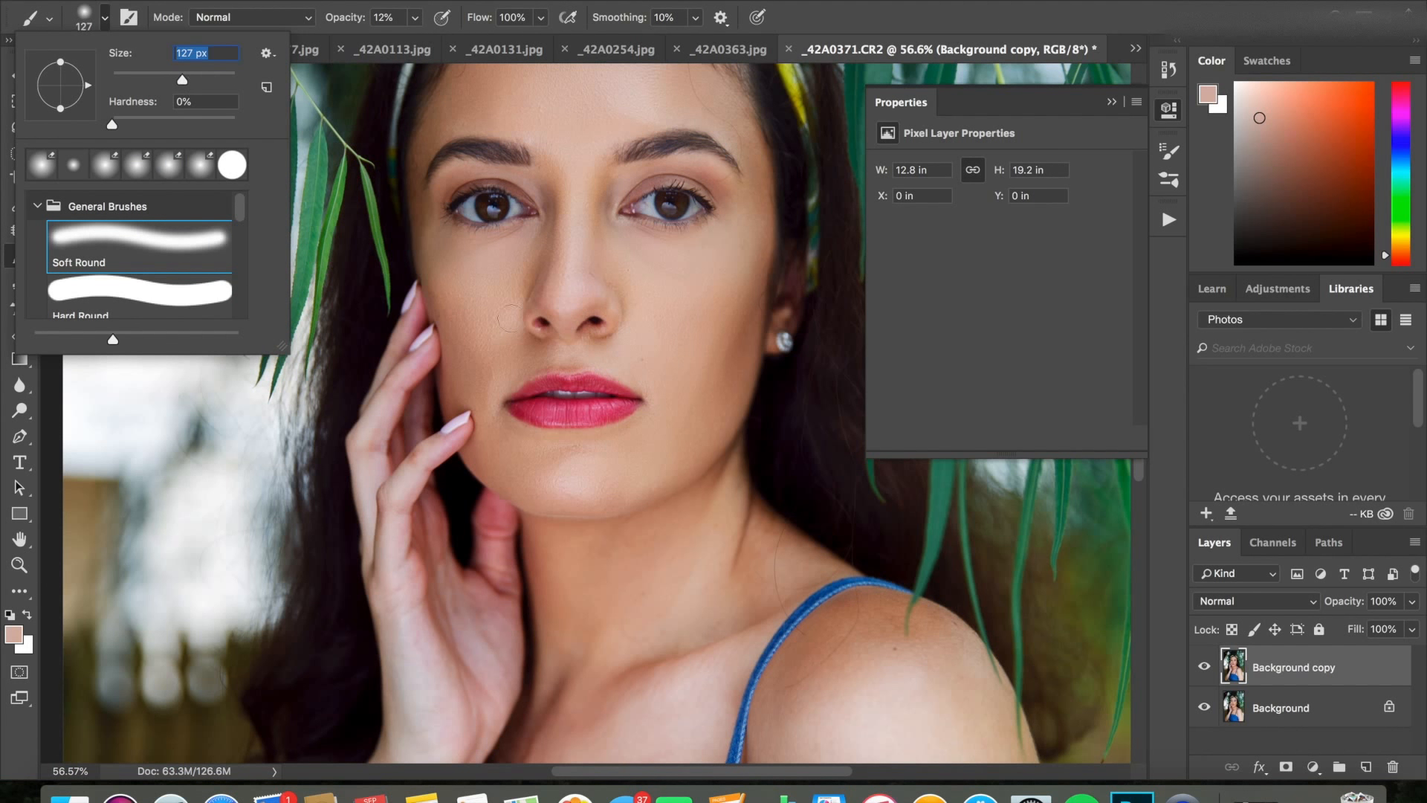
{"action": "left_click", "coordinate": [463, 258]}
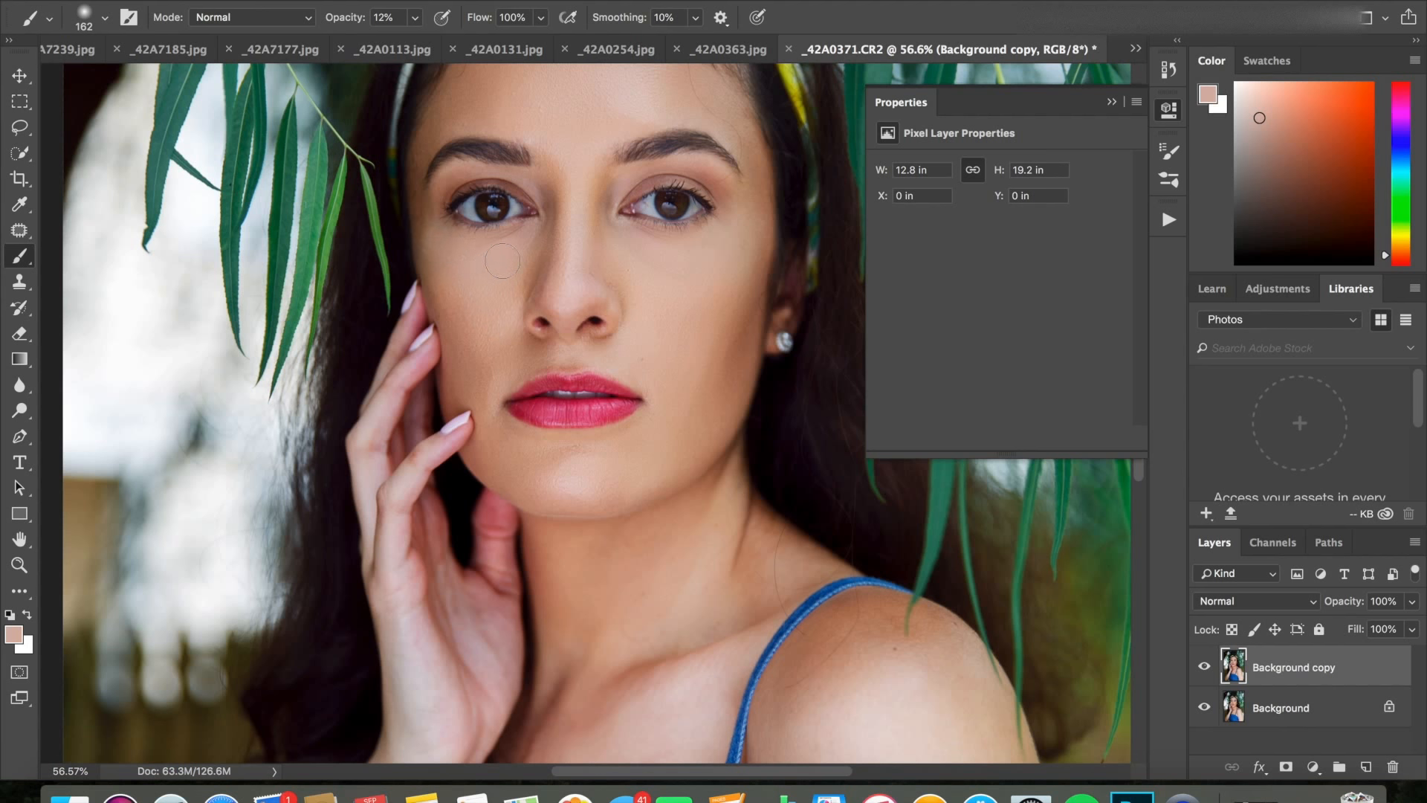
- Sample the skin beneath the eye on the earring side and brush that tone over its under-eye area at 12% opacity
{"action": "key", "text": "i"}
{"action": "left_click", "coordinate": [638, 268]}
{"action": "key", "text": "b"}
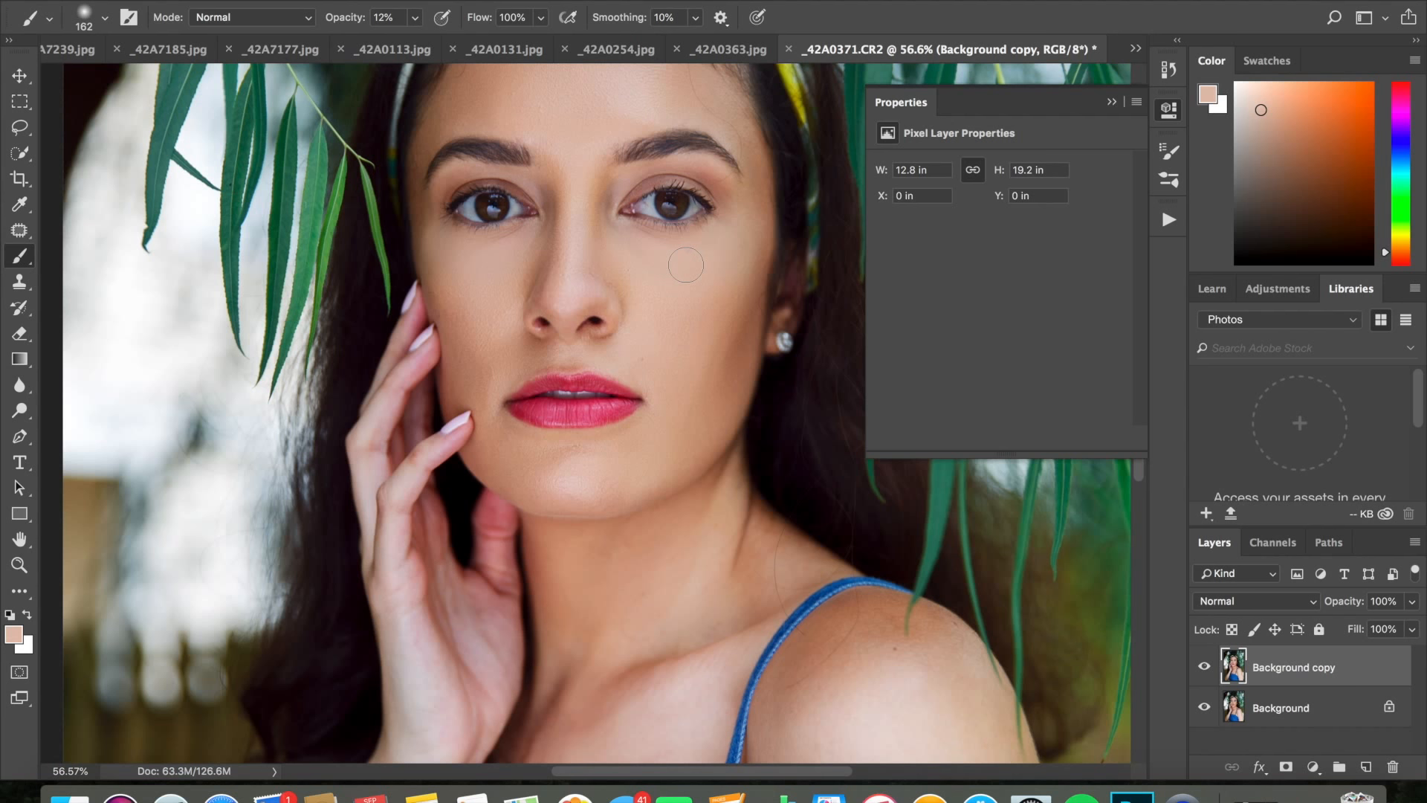
- Sample the eyelid tone near the earring-side eye, and dab it at the inner eye corner with a 51 px soft brush
{"action": "left_click", "coordinate": [19, 204]}
{"action": "left_click", "coordinate": [620, 180]}
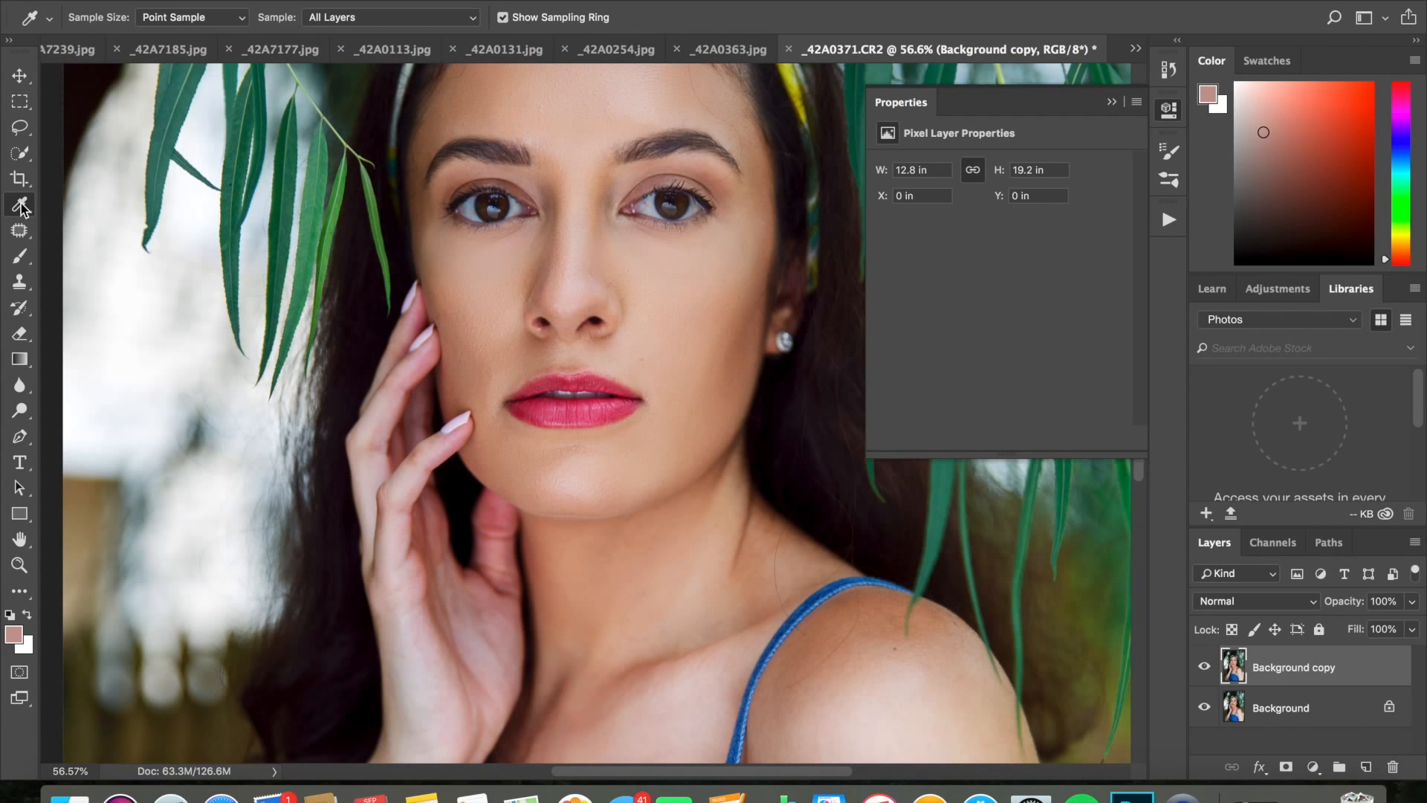
{"action": "left_click", "coordinate": [20, 258]}
{"action": "left_click", "coordinate": [105, 17]}
{"action": "left_click_drag", "start_coordinate": [153, 80], "coordinate": [125, 70]}
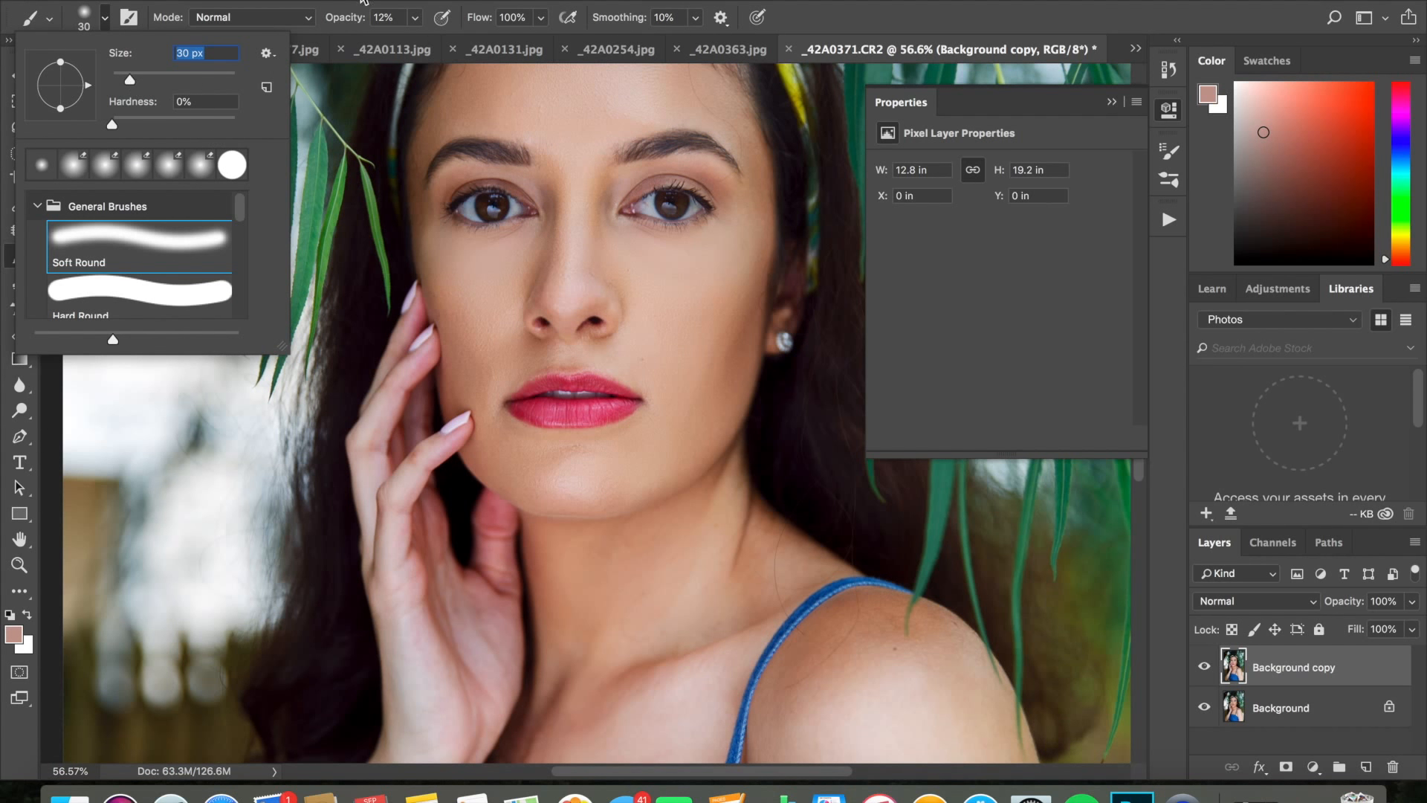
{"action": "left_click", "coordinate": [144, 78]}
{"action": "left_click", "coordinate": [603, 216]}
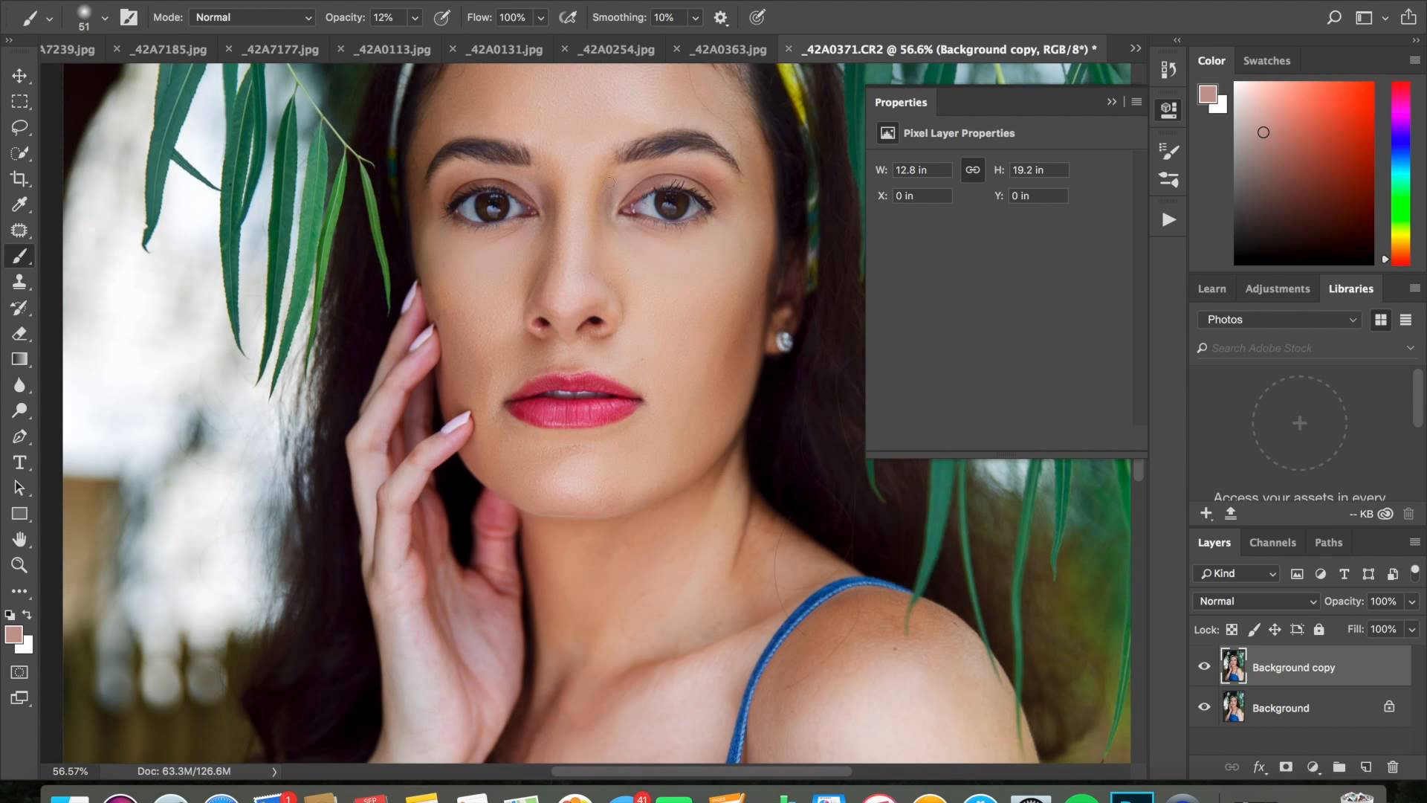
- Raise the brush opacity to 100% and dab the sampled tone beside the nose bridge at the earring-side eye's inner corner
{"action": "left_click", "coordinate": [416, 21]}
{"action": "left_click_drag", "start_coordinate": [414, 41], "coordinate": [494, 40]}
{"action": "left_click", "coordinate": [223, 0]}
{"action": "left_click", "coordinate": [589, 220]}
- Compare the under-eye retouching with the Background copy layer hidden and shown, and examine the whole portrait and face
{"action": "left_click", "coordinate": [1204, 667]}
{"action": "left_click", "coordinate": [1204, 666]}
{"action": "left_click", "coordinate": [1204, 667]}
{"action": "left_click", "coordinate": [1204, 668]}
{"action": "left_click", "coordinate": [1204, 668]}
{"action": "left_click", "coordinate": [1205, 667]}
{"action": "scroll", "coordinate": [905, 524], "scroll_direction": "down", "scroll_amount": 8}
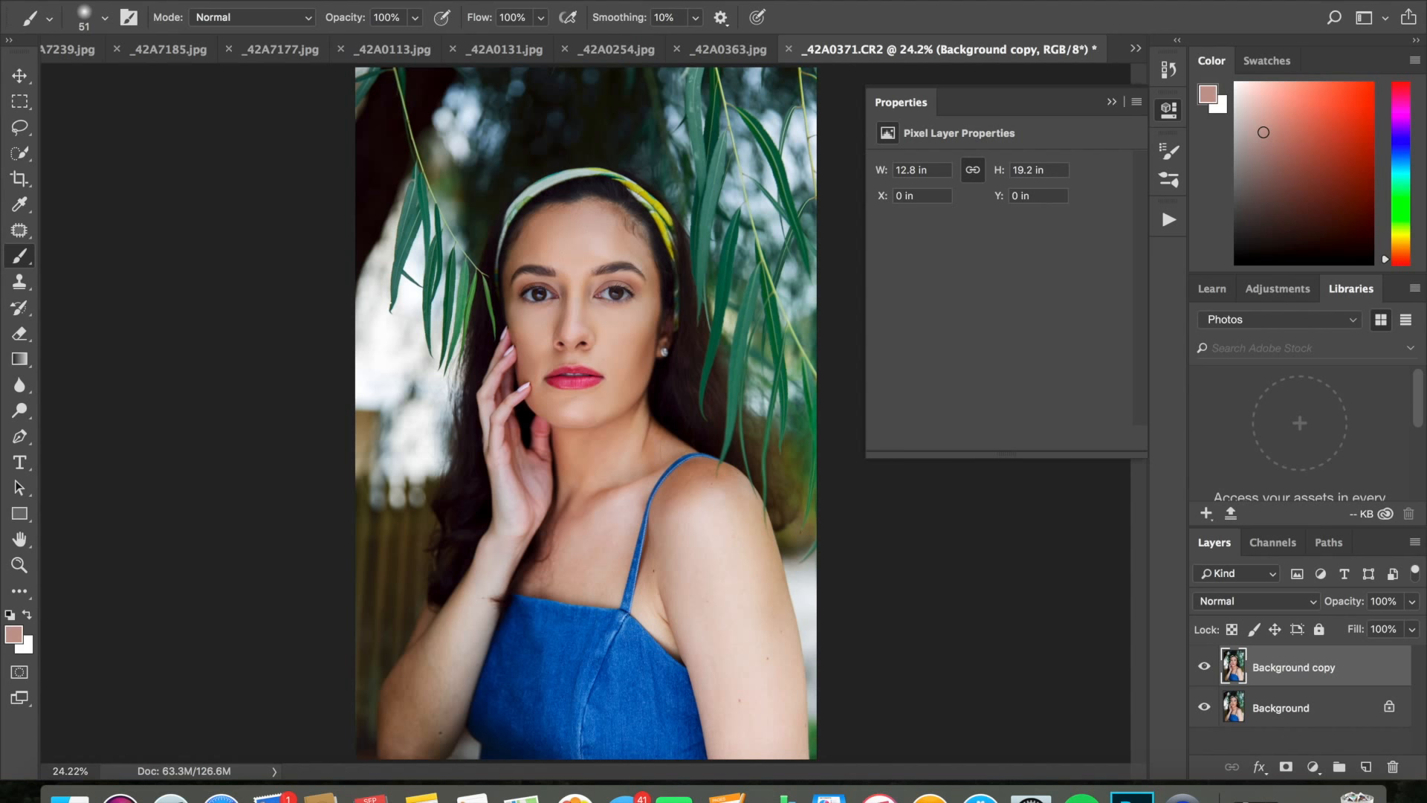
{"action": "scroll", "coordinate": [701, 416], "scroll_direction": "up", "scroll_amount": 8}
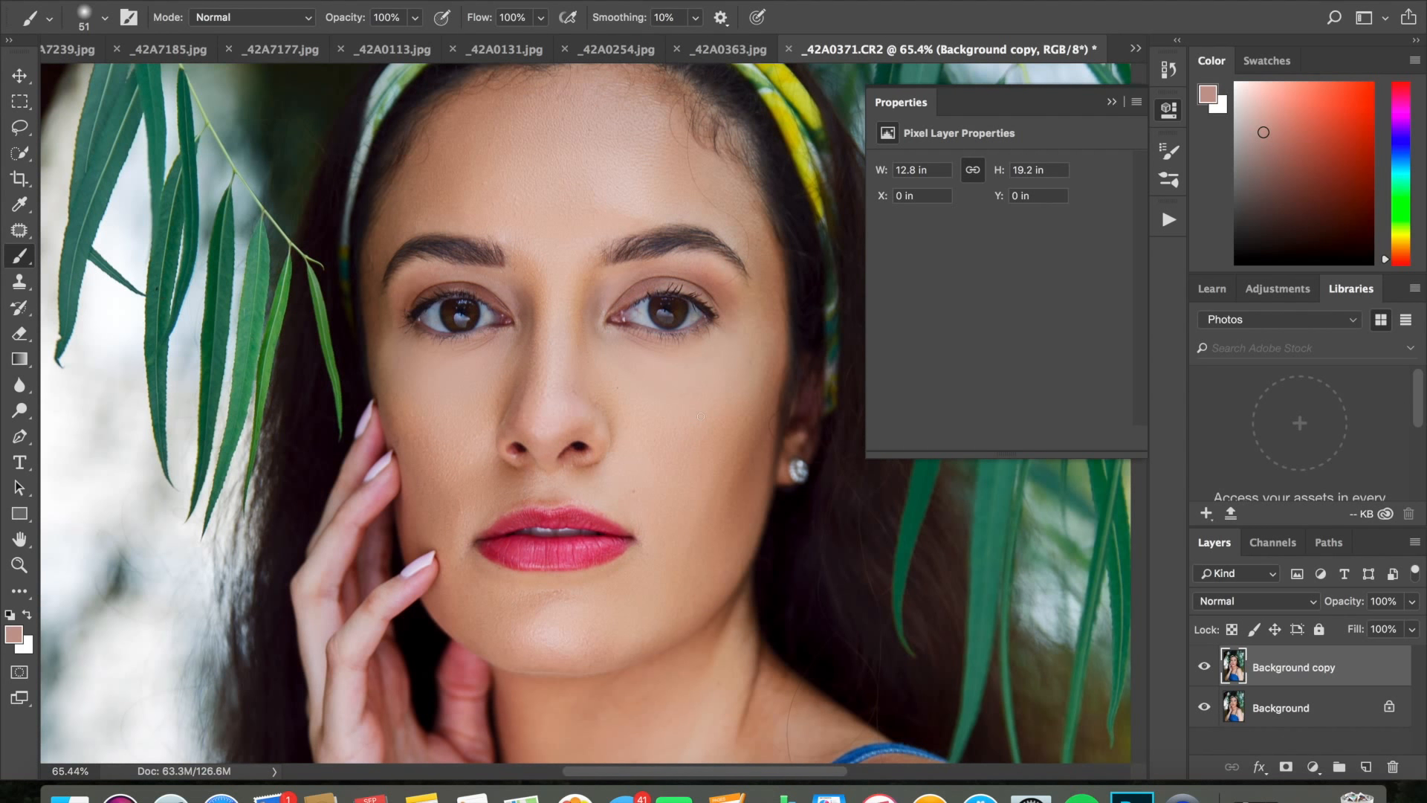
- Sample the skin tone on the upper bridge of the nose as the new brush color
{"action": "scroll", "coordinate": [701, 415], "scroll_direction": "down", "scroll_amount": 4}
{"action": "scroll", "coordinate": [701, 415], "scroll_direction": "down", "scroll_amount": 2}
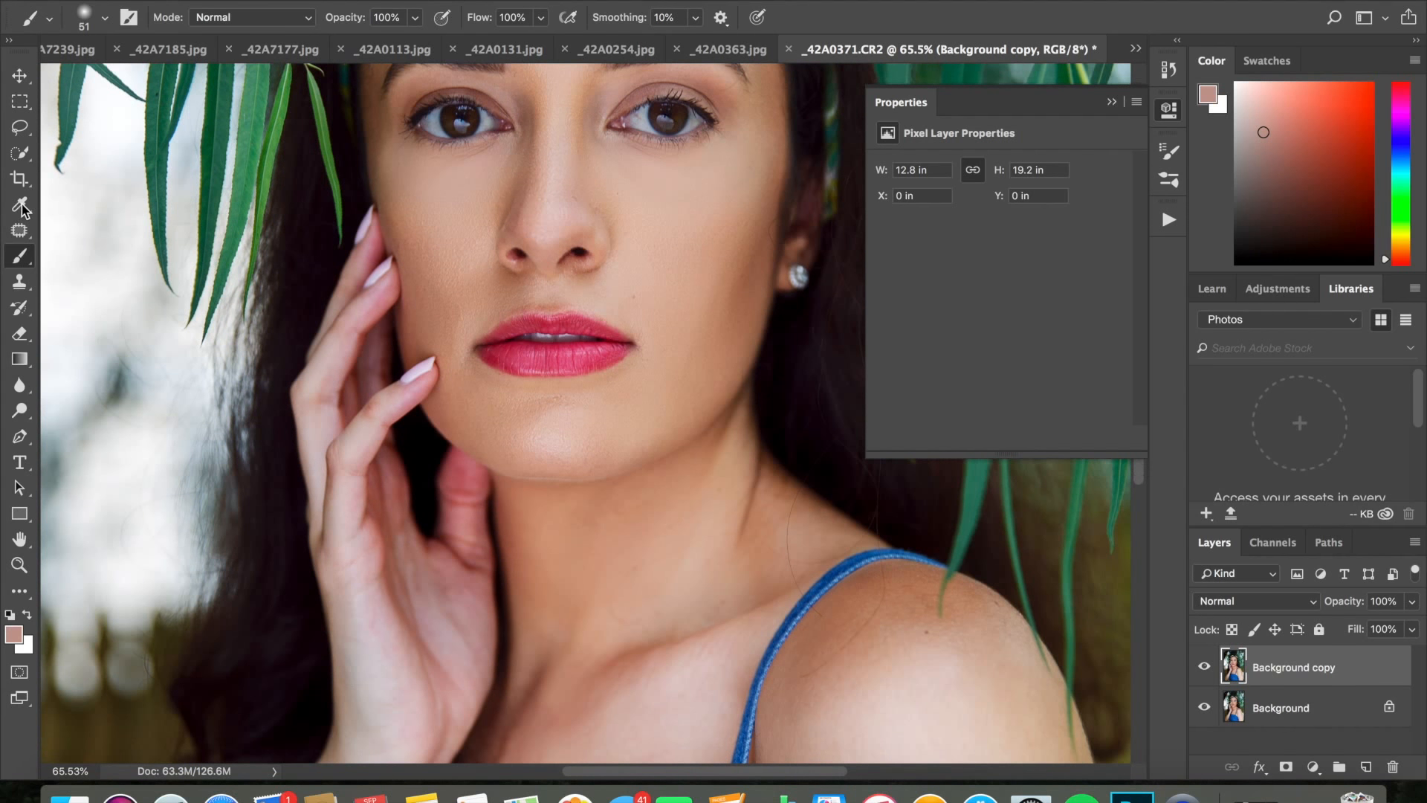
{"action": "key", "text": "i"}
{"action": "scroll", "coordinate": [487, 287], "scroll_direction": "up", "scroll_amount": 4}
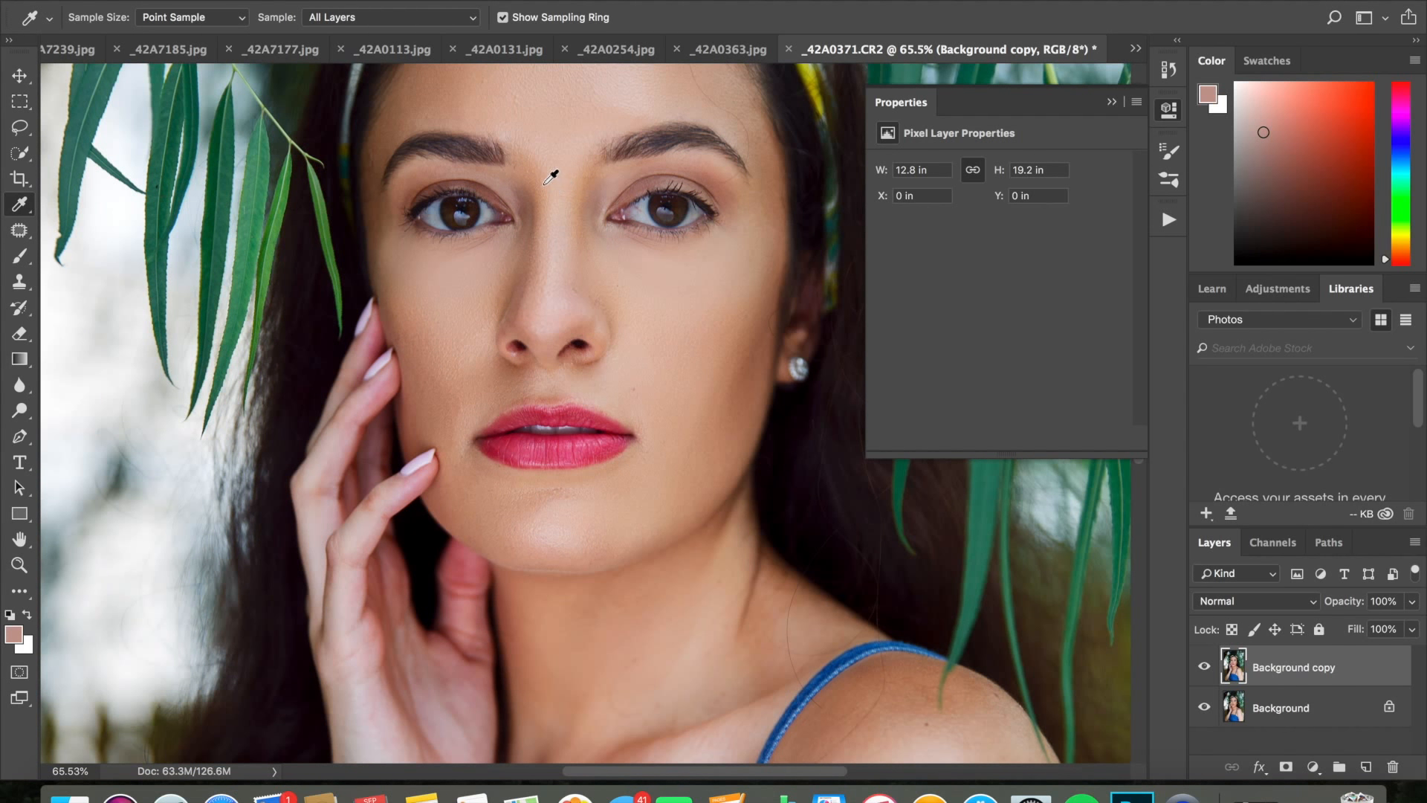
{"action": "left_click", "coordinate": [541, 182]}
{"action": "key", "text": "b"}
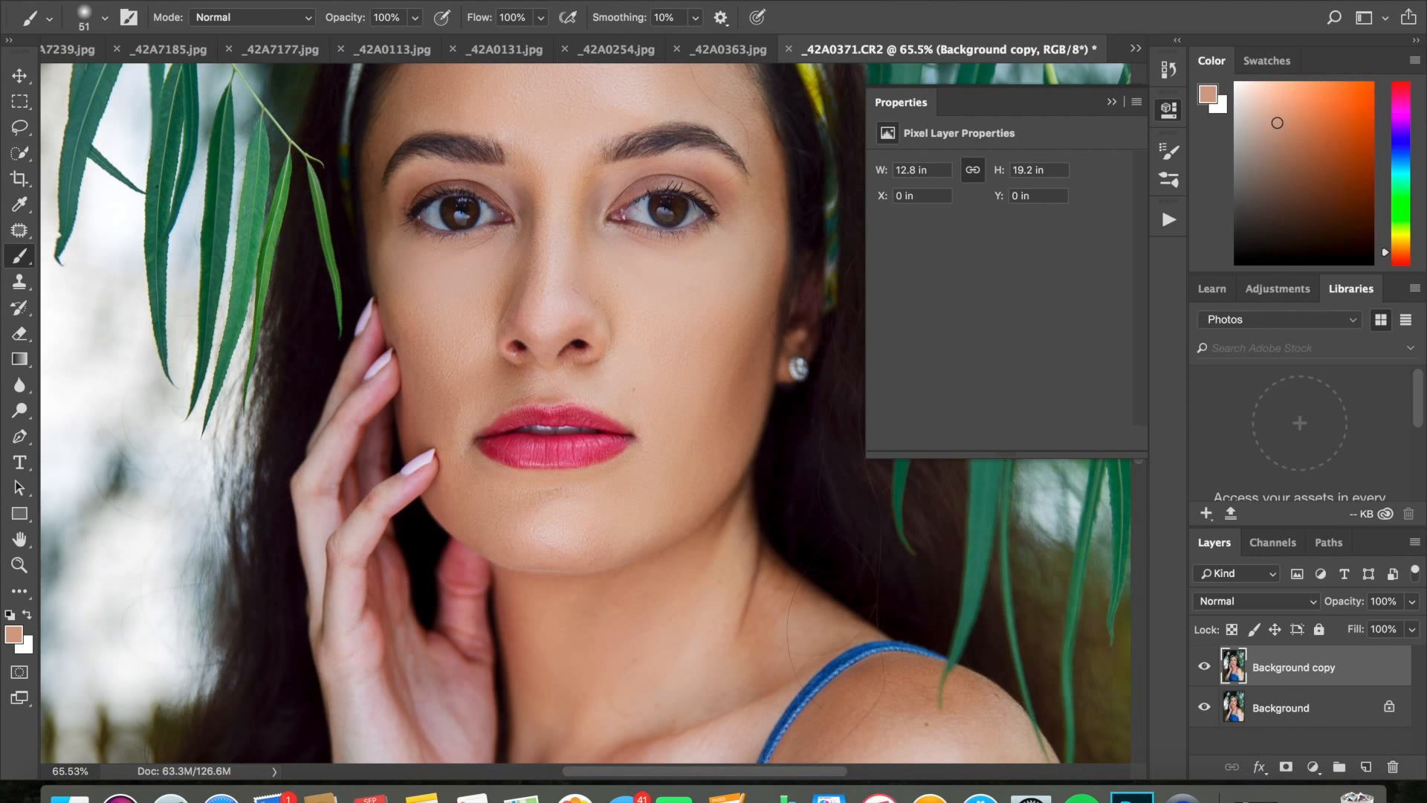
- Set the brush to 97 px at 12% opacity and paint the sampled tone along the shadowed side of the nose
{"action": "left_click", "coordinate": [88, 18]}
{"action": "left_click", "coordinate": [172, 76]}
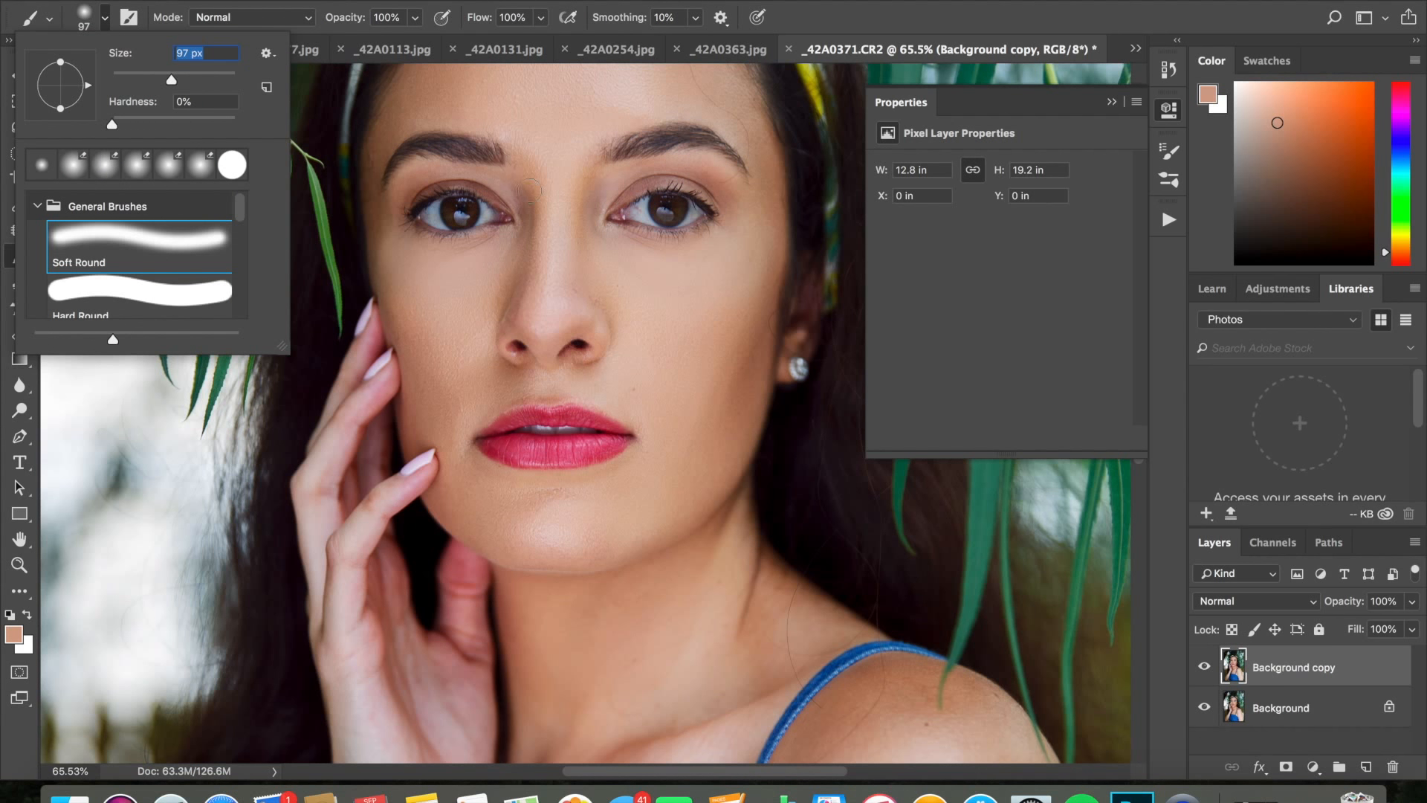
{"action": "key", "text": "Return"}
{"action": "left_click", "coordinate": [229, 2]}
{"action": "left_click", "coordinate": [229, 1]}
{"action": "left_click", "coordinate": [416, 18]}
{"action": "left_click", "coordinate": [335, 41]}
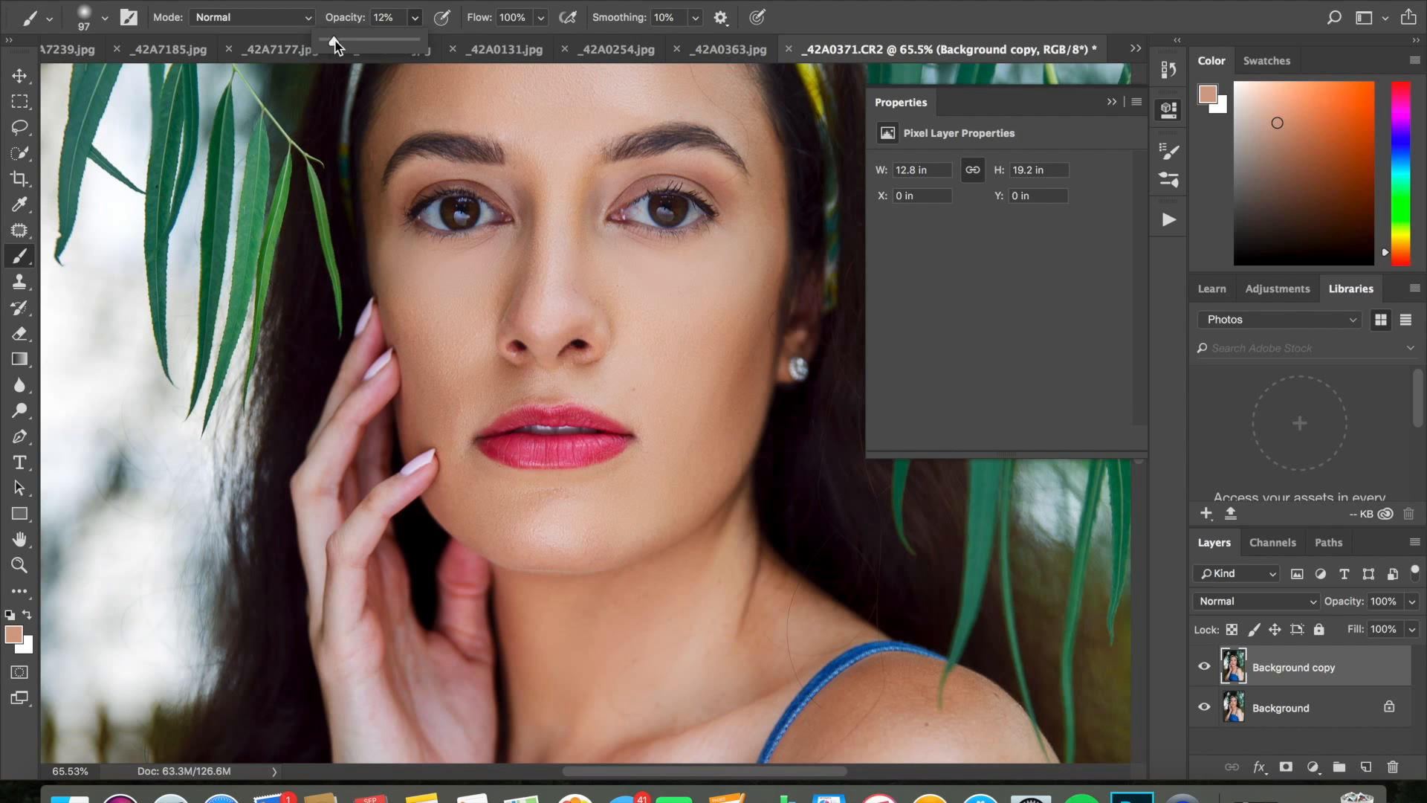
{"action": "left_click_drag", "start_coordinate": [526, 185], "coordinate": [536, 230]}
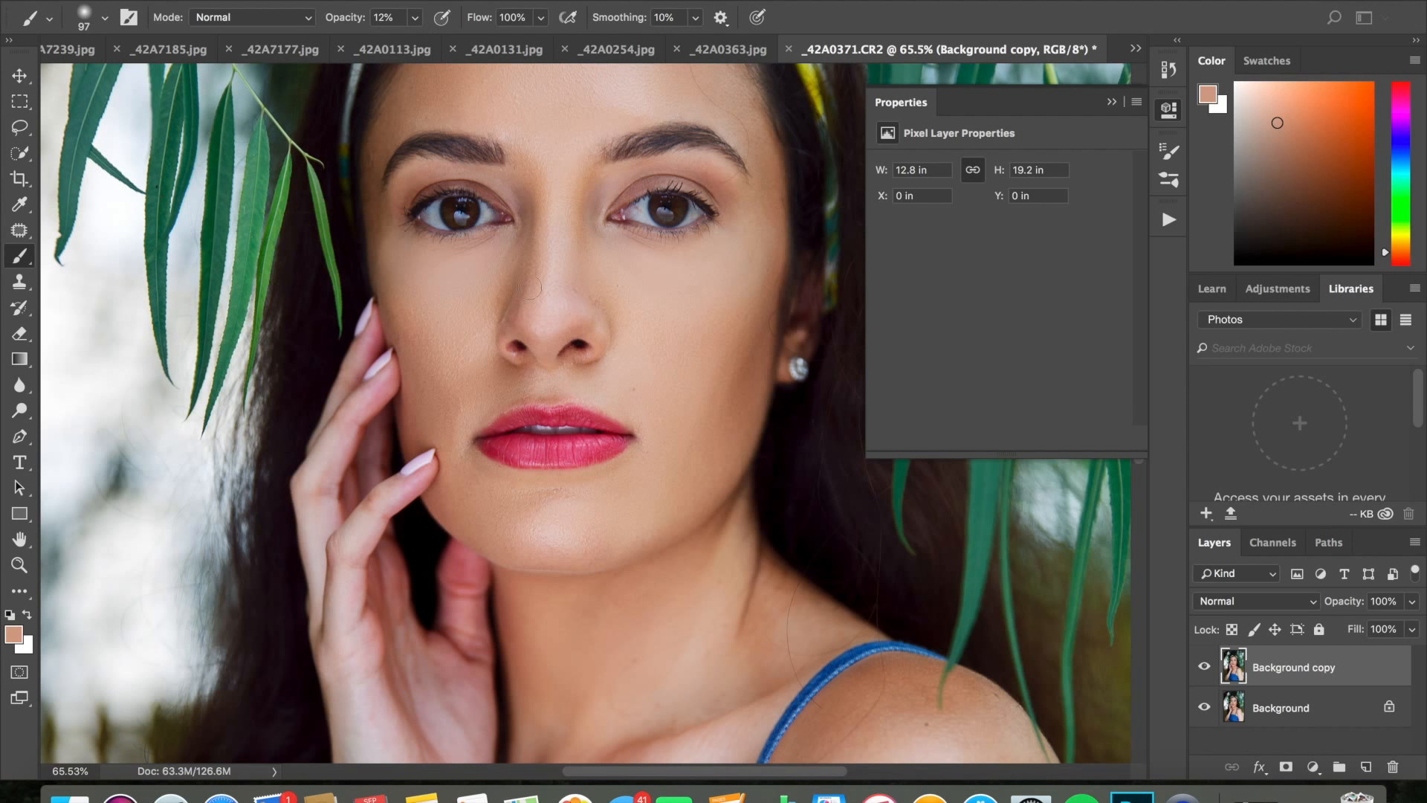
{"action": "left_click_drag", "start_coordinate": [526, 315], "coordinate": [535, 229]}
- Compare the portrait with the Background copy layer hidden and shown to check the nose retouching
{"action": "key", "text": "super+0"}
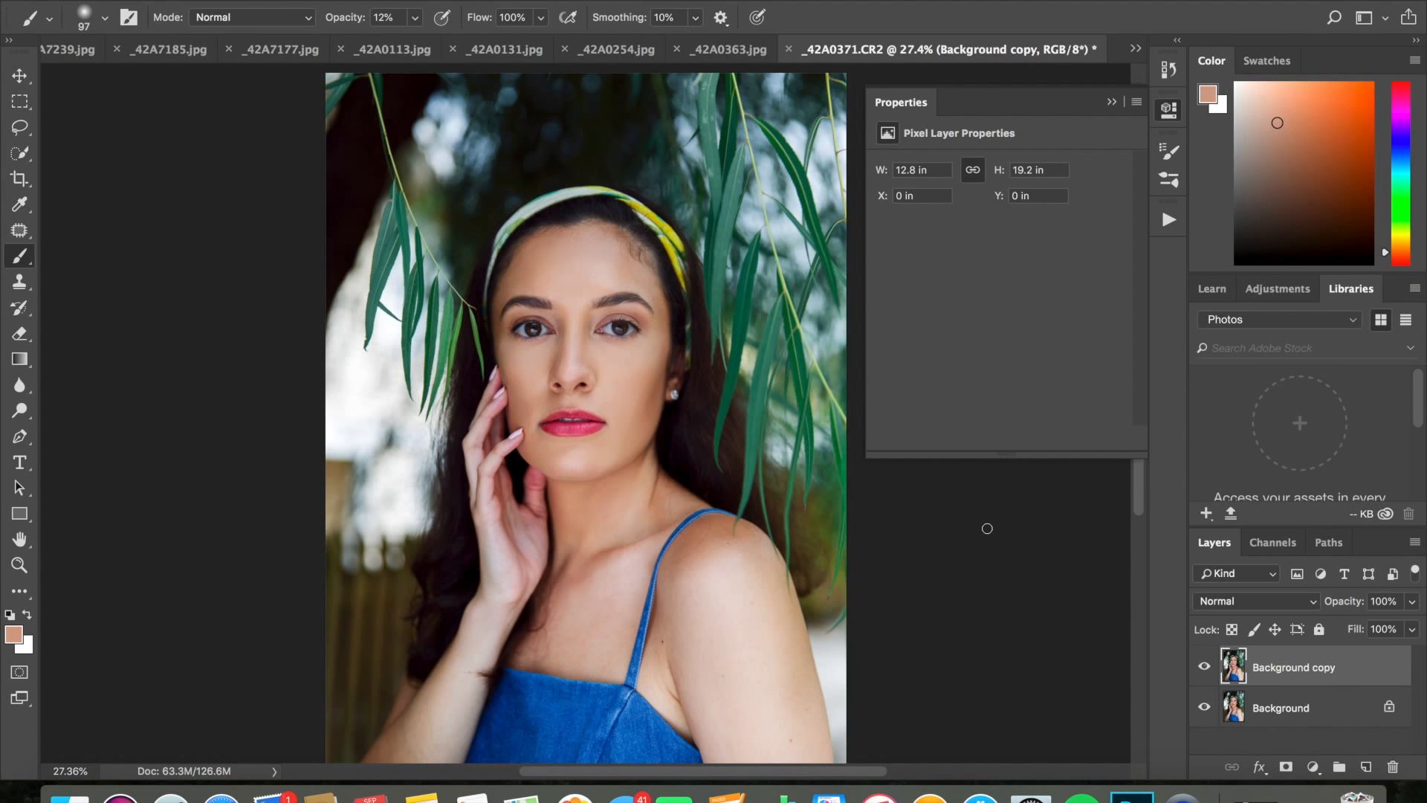
{"action": "left_click", "coordinate": [1196, 664]}
{"action": "left_click", "coordinate": [1198, 665]}
- Patch the skin just above the brows and the uneven patch on the cheek between the mouth and the raised fingers
{"action": "scroll", "coordinate": [595, 331], "scroll_direction": "up", "scroll_amount": 10}
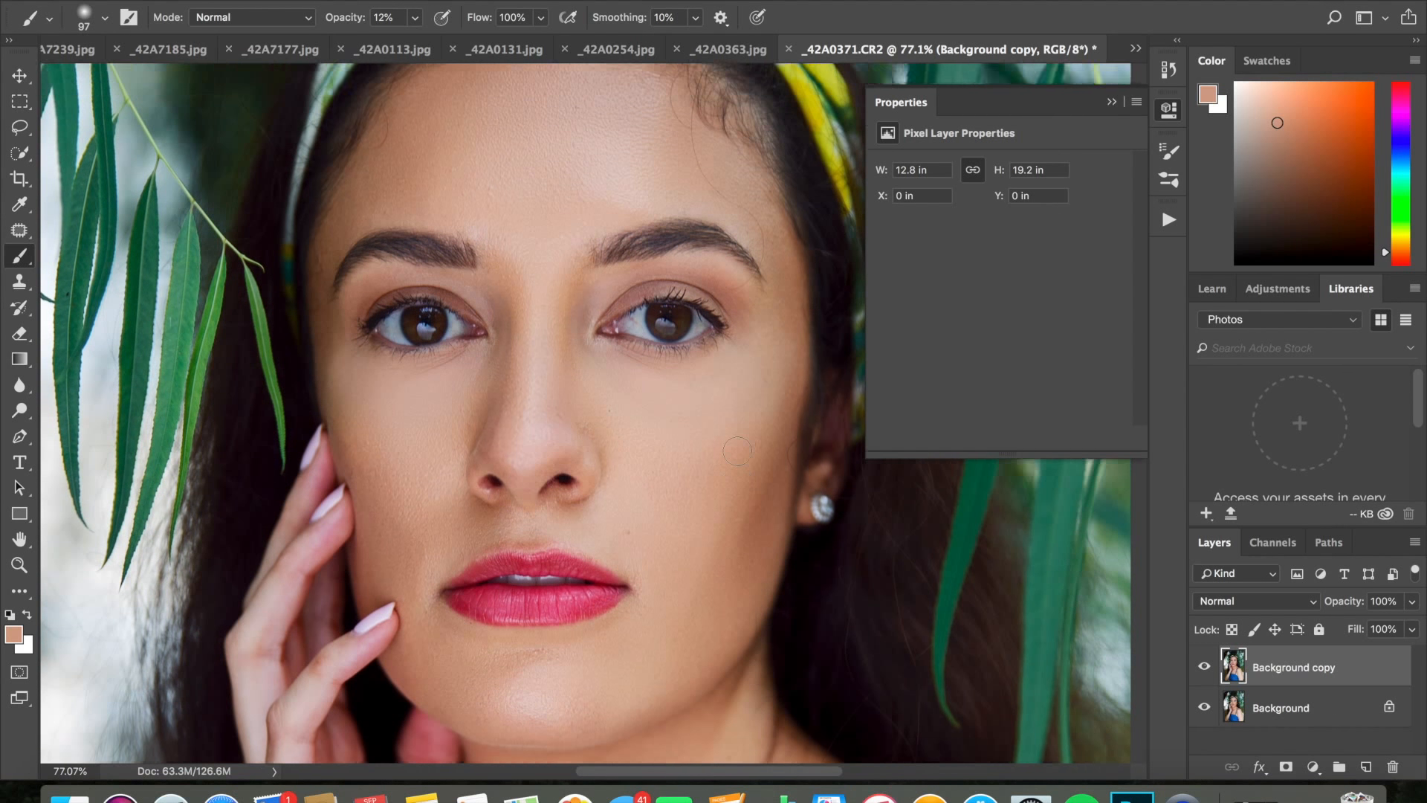
{"action": "key", "text": "j"}
{"action": "mouse_move", "coordinate": [504, 202]}
{"action": "left_mouse_down"}
{"action": "mouse_move", "coordinate": [496, 236]}
{"action": "mouse_move", "coordinate": [506, 220]}
{"action": "left_mouse_up"}
{"action": "key", "text": "super+d"}
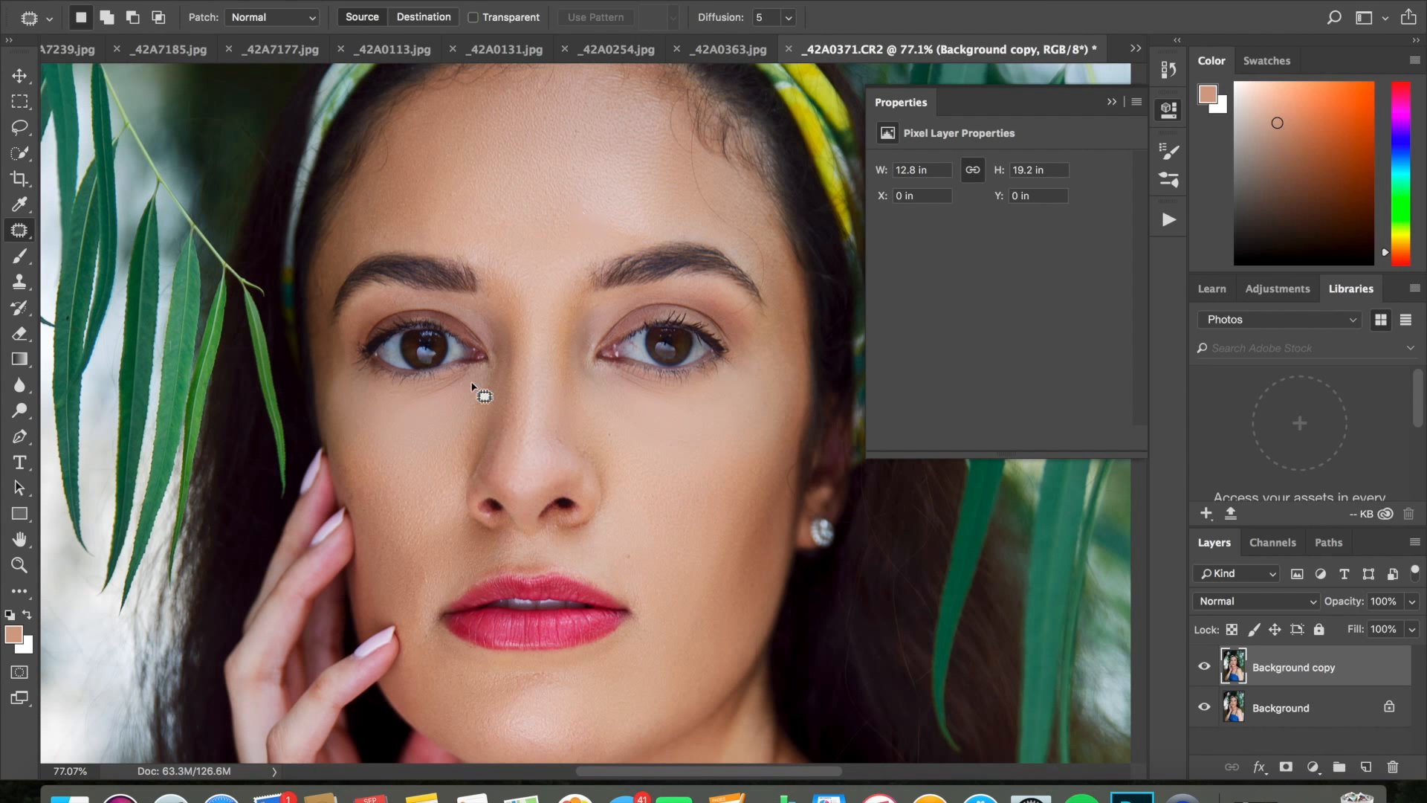
{"action": "mouse_move", "coordinate": [424, 550]}
{"action": "left_mouse_down"}
{"action": "mouse_move", "coordinate": [410, 591]}
{"action": "mouse_move", "coordinate": [425, 572]}
{"action": "left_mouse_up"}
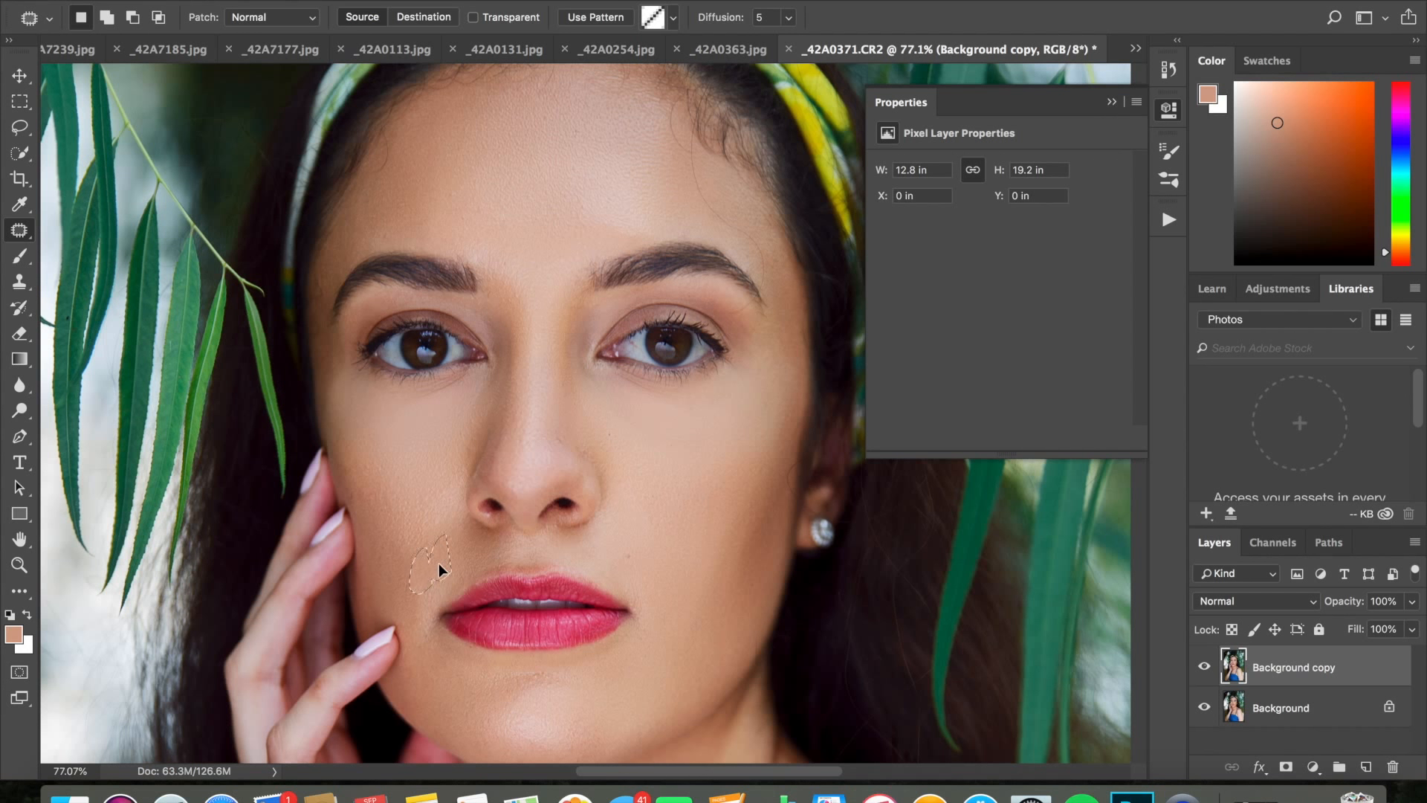
{"action": "key", "text": "super+d"}
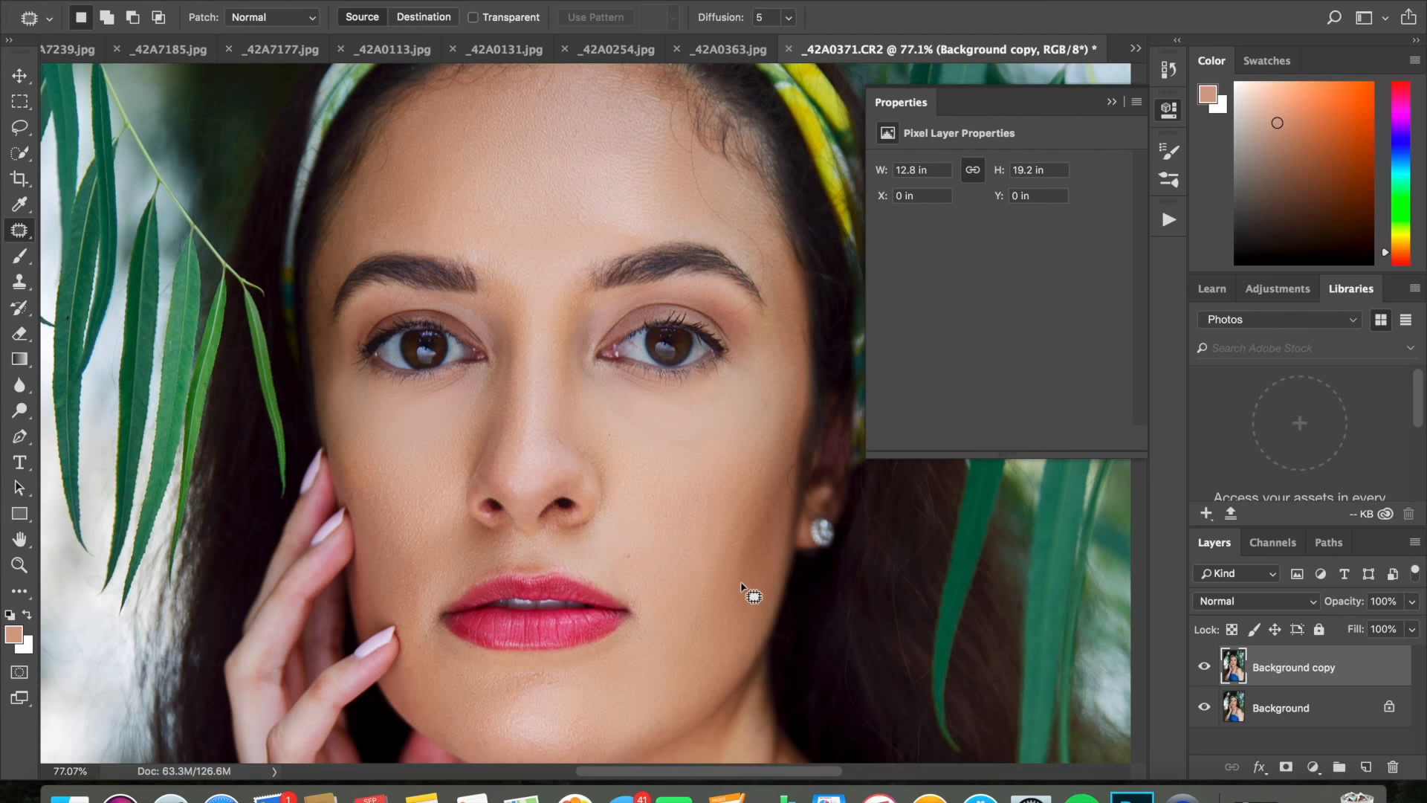
- Patch a small area of skin on the earring side of the face near the mouth
{"action": "scroll", "coordinate": [742, 593], "scroll_direction": "down", "scroll_amount": 5}
{"action": "scroll", "coordinate": [742, 593], "scroll_direction": "up", "scroll_amount": 4}
{"action": "mouse_move", "coordinate": [654, 599]}
{"action": "left_mouse_down"}
{"action": "mouse_move", "coordinate": [635, 599]}
{"action": "mouse_move", "coordinate": [660, 628]}
{"action": "mouse_move", "coordinate": [645, 611]}
{"action": "left_mouse_up"}
{"action": "key", "text": "super+d"}
- Check the whole portrait against the original by toggling Background copy, and merge it with the Background layer
{"action": "scroll", "coordinate": [732, 598], "scroll_direction": "down", "scroll_amount": 6}
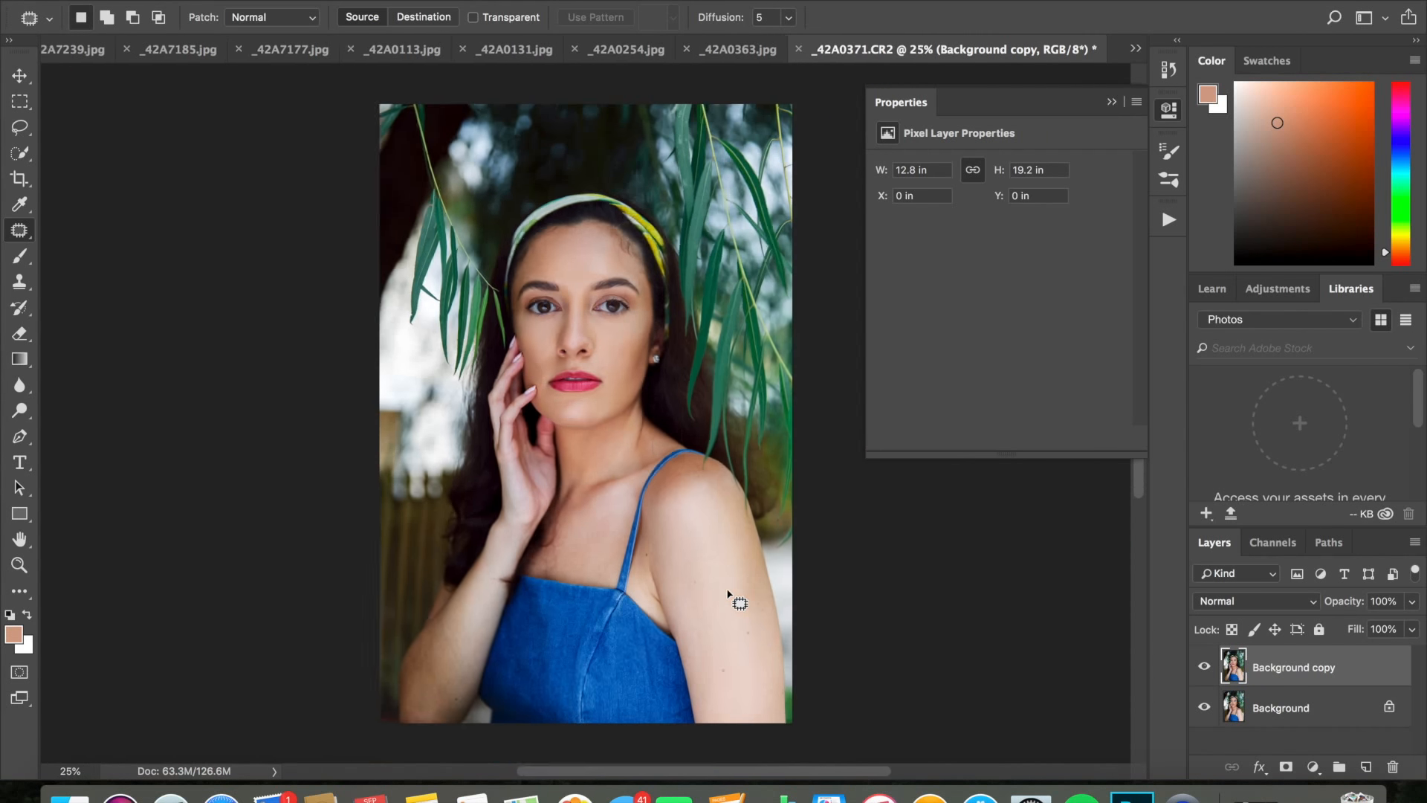
{"action": "scroll", "coordinate": [732, 598], "scroll_direction": "down", "scroll_amount": 1}
{"action": "left_click", "coordinate": [1204, 666]}
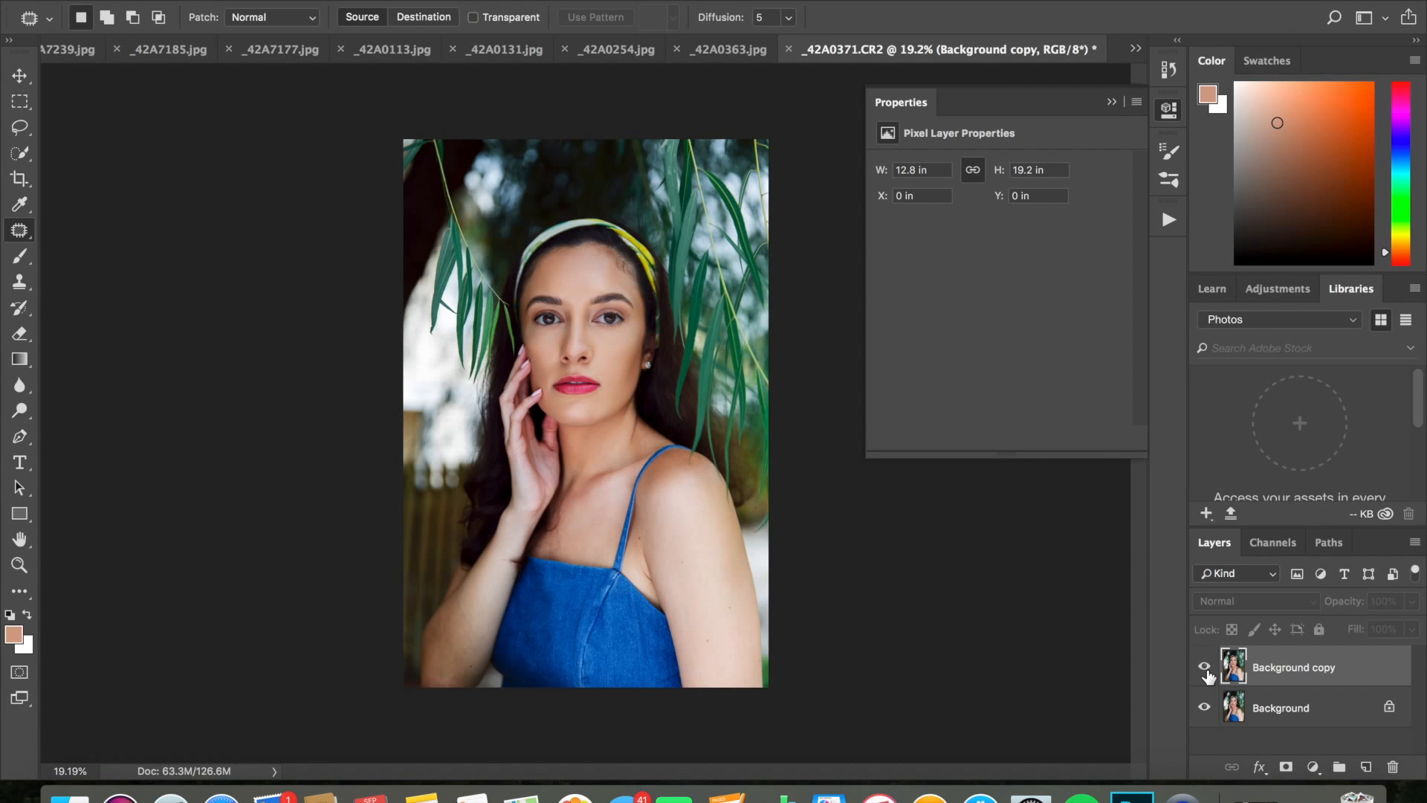
{"action": "left_click", "coordinate": [1286, 718], "text": "shift"}
{"action": "right_click", "coordinate": [1285, 718]}
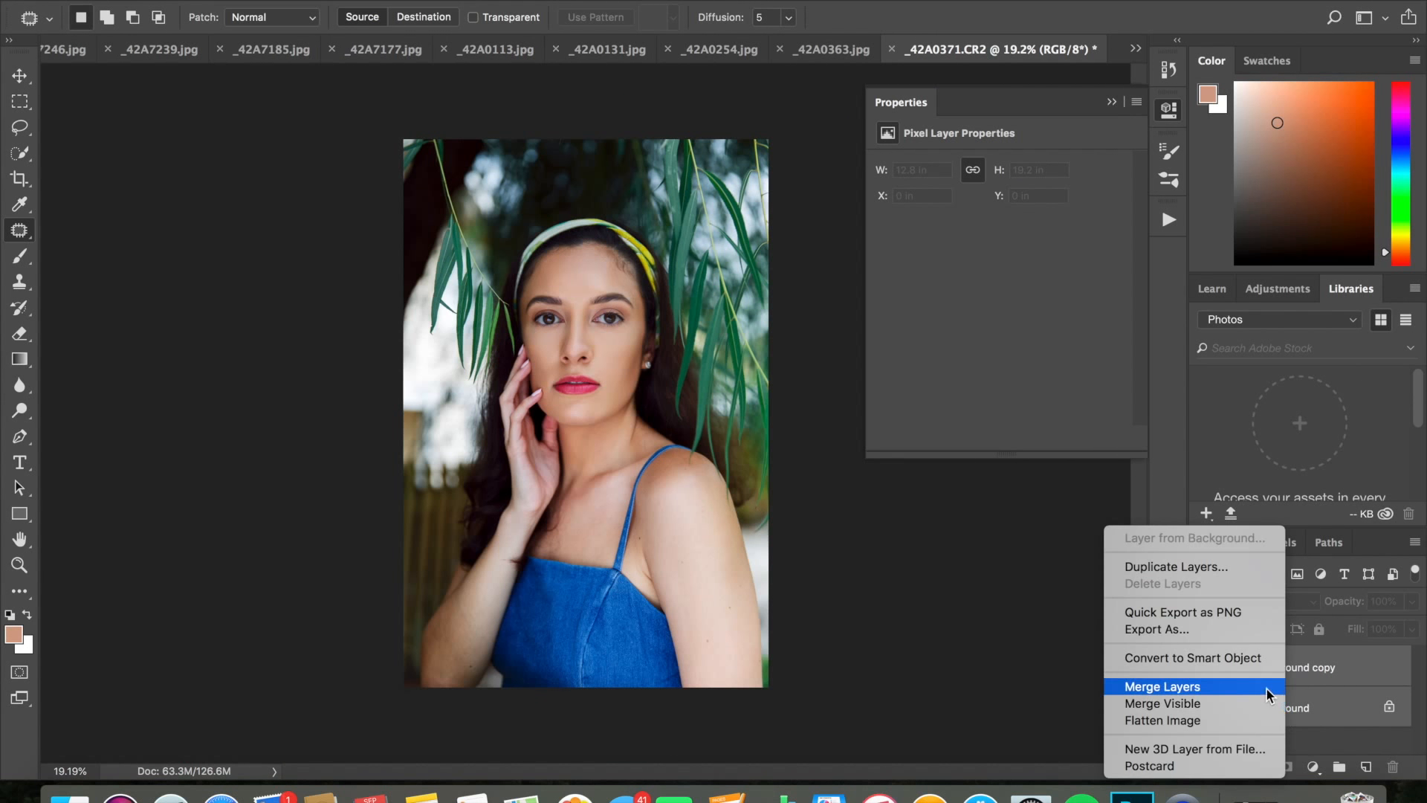
{"action": "left_click", "coordinate": [1267, 690]}
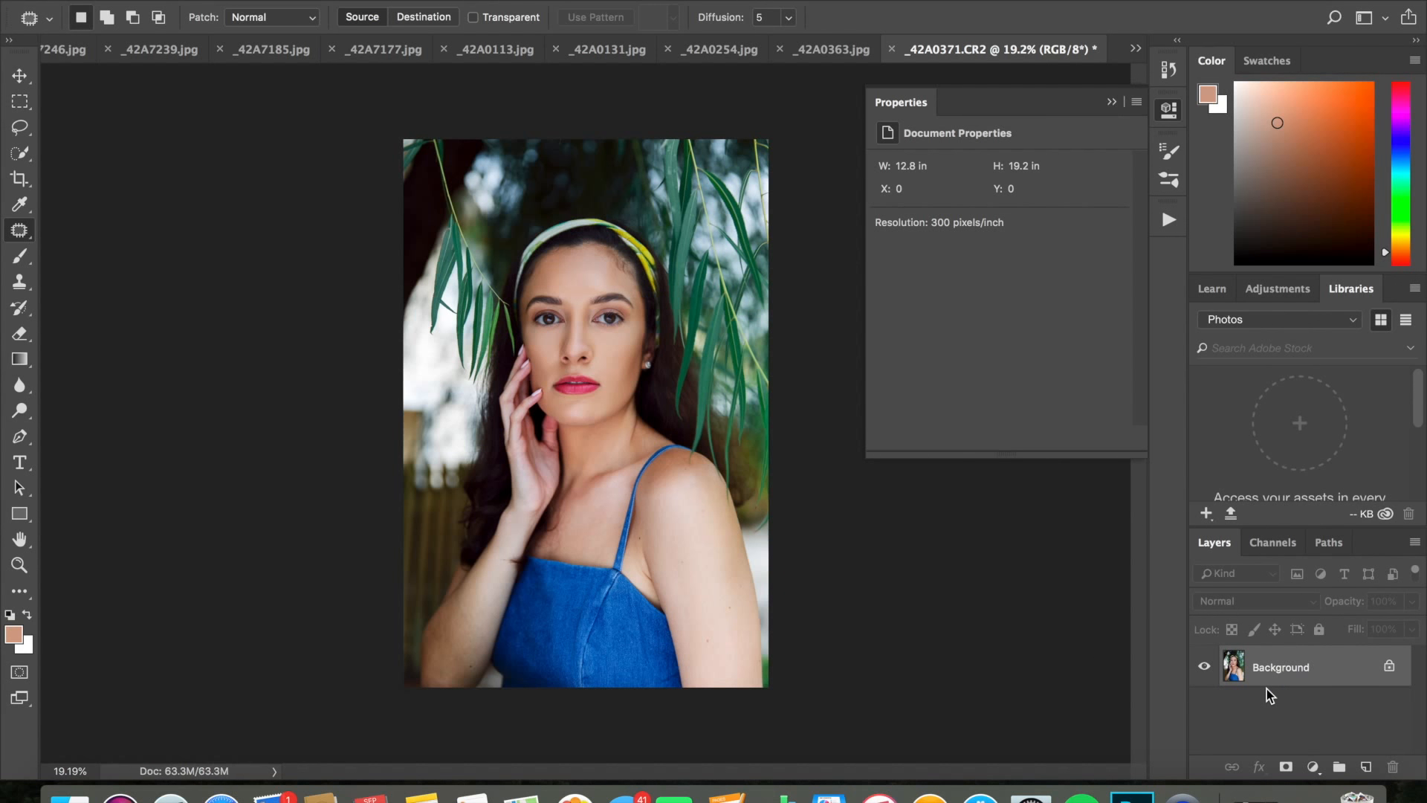